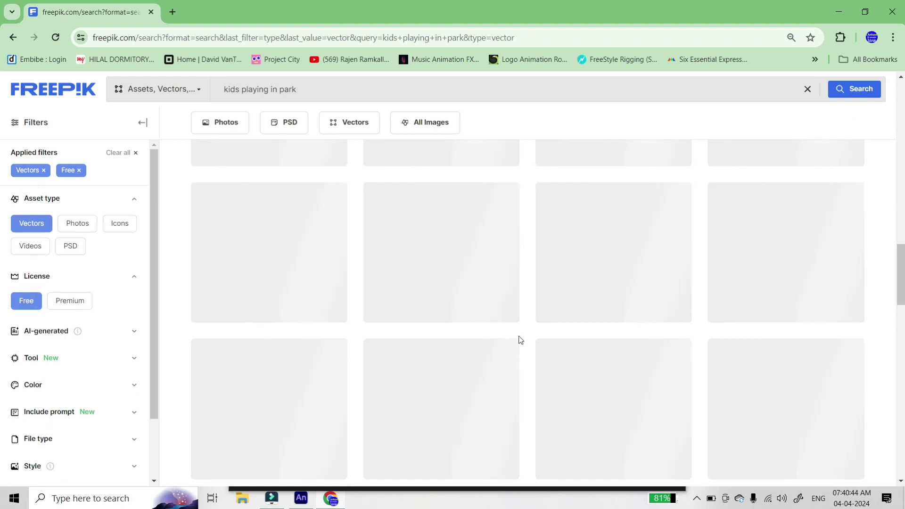
Browse the free vector results for kids playing in park on Freepik
scroll(520, 339, down, 2)
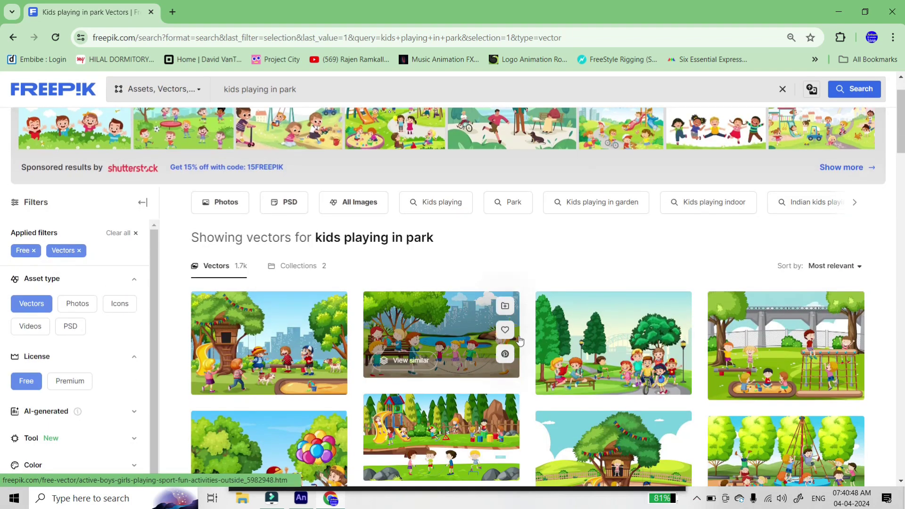
scroll(520, 340, down, 5)
scroll(520, 339, down, 6)
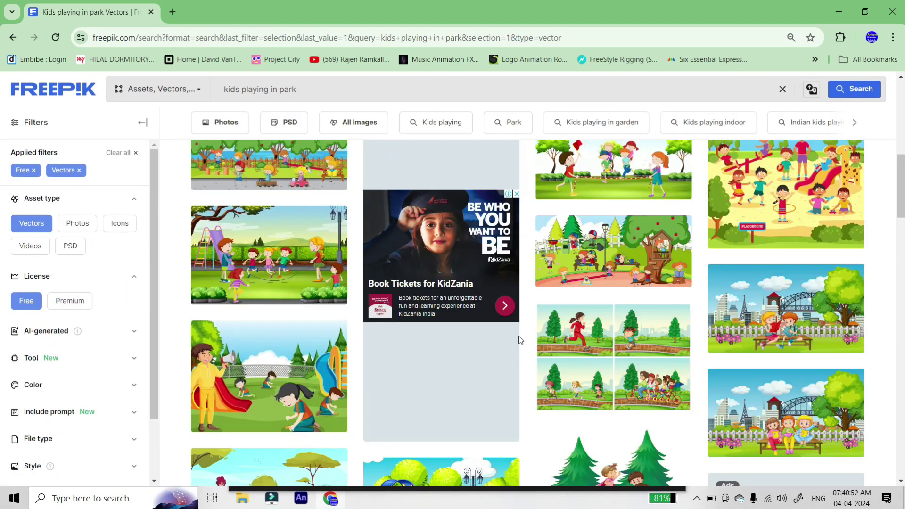
scroll(520, 341, down, 6)
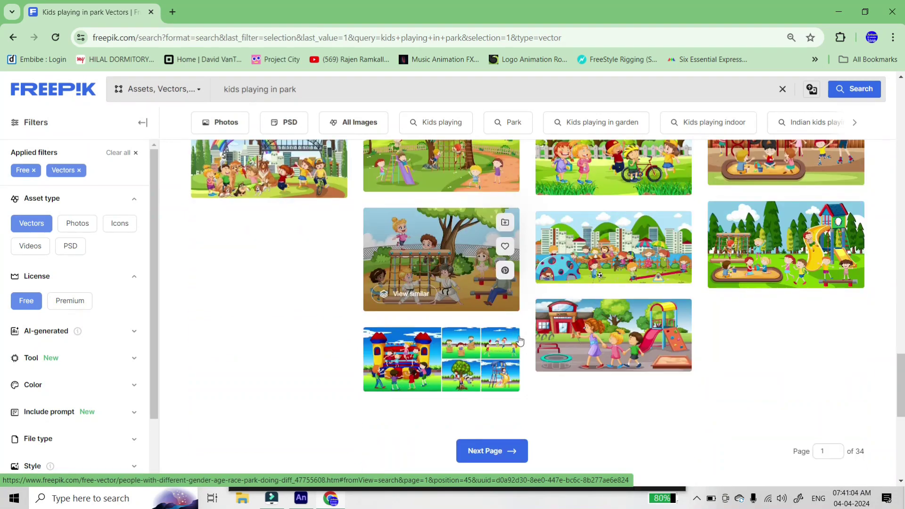
scroll(520, 340, up, 18)
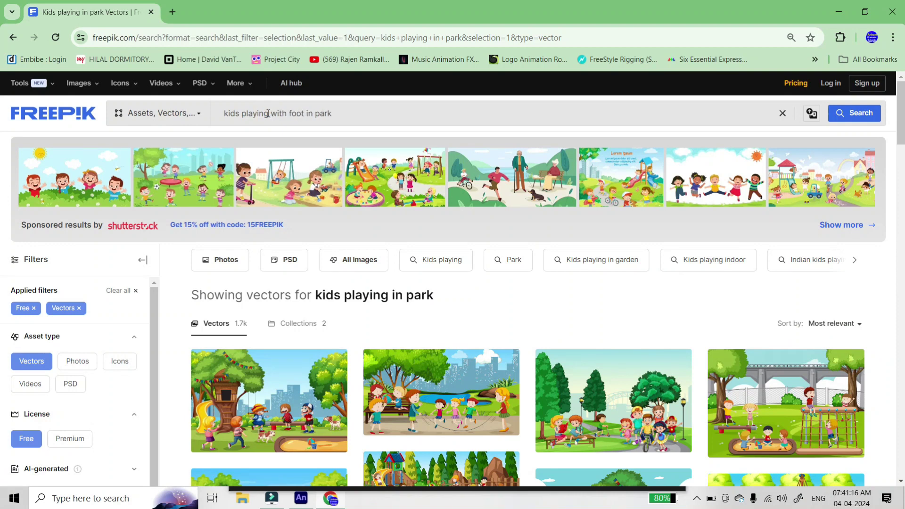
Search for kids playing with football in park and look through the free vector results
key(Return)
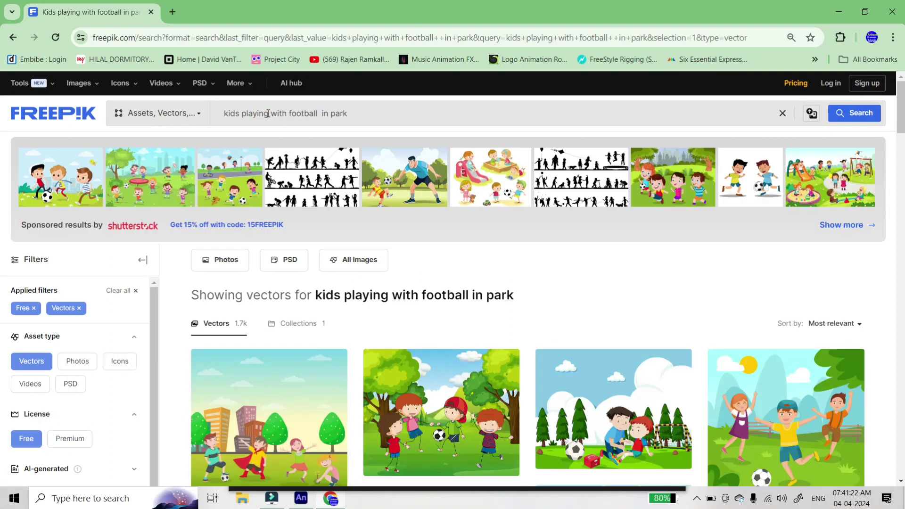
scroll(465, 271, down, 4)
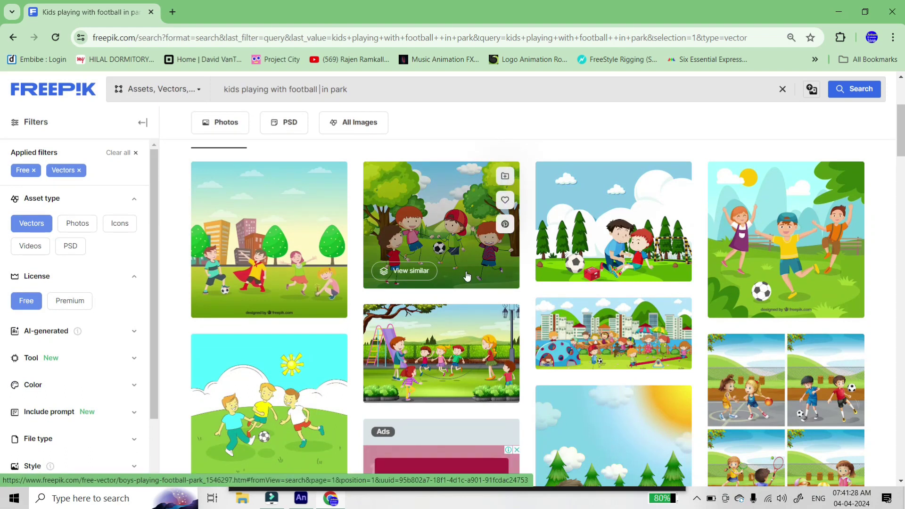
scroll(467, 276, down, 10)
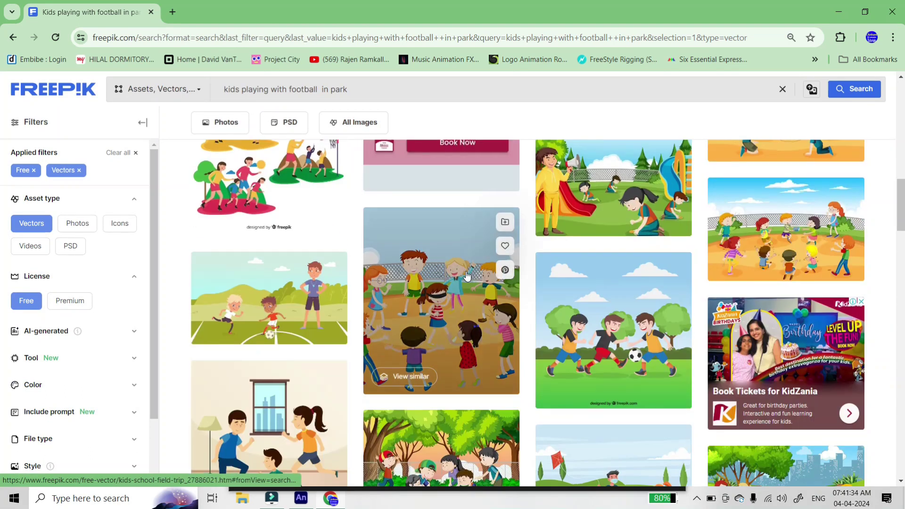
scroll(467, 275, down, 15)
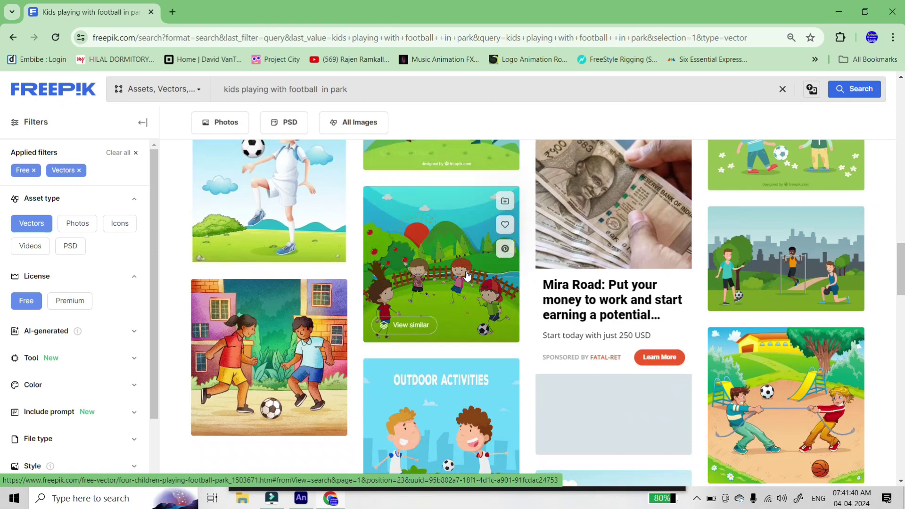
scroll(466, 276, down, 5)
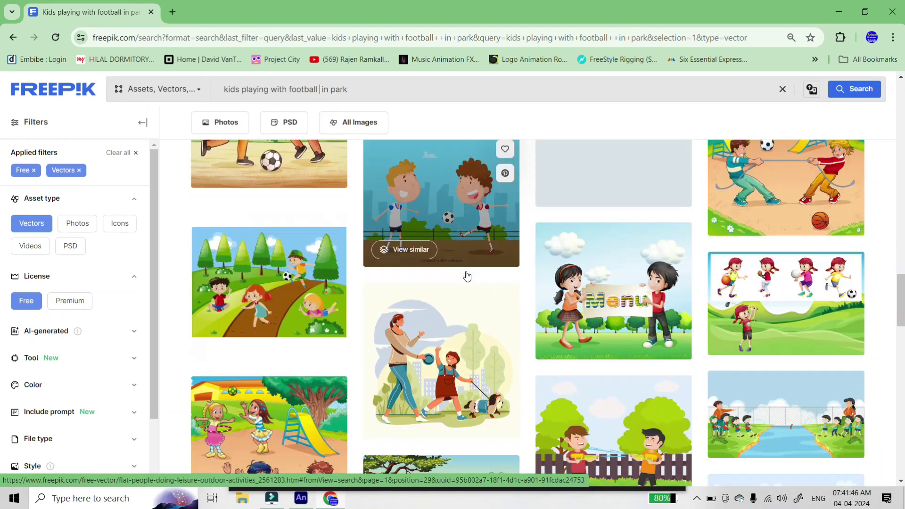
scroll(467, 276, up, 10)
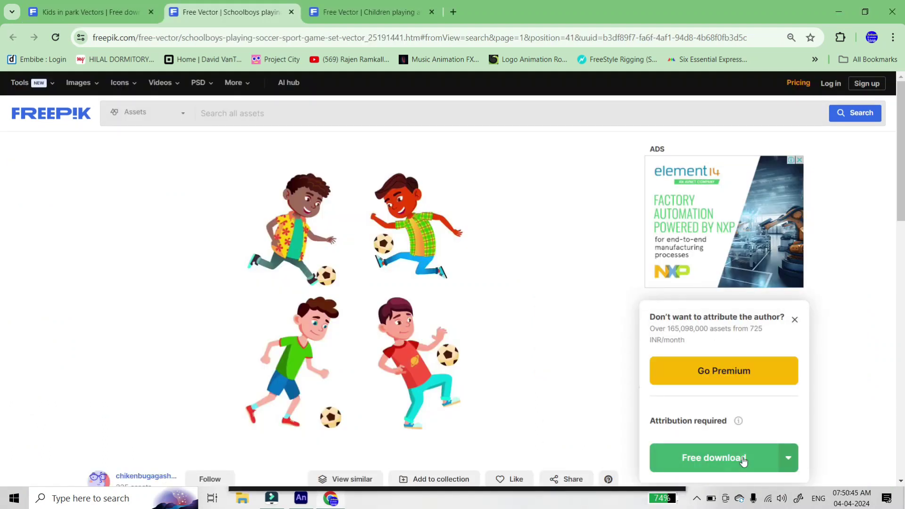
Download the free schoolboys playing soccer vector and the Children playing at playground vector
click(742, 460)
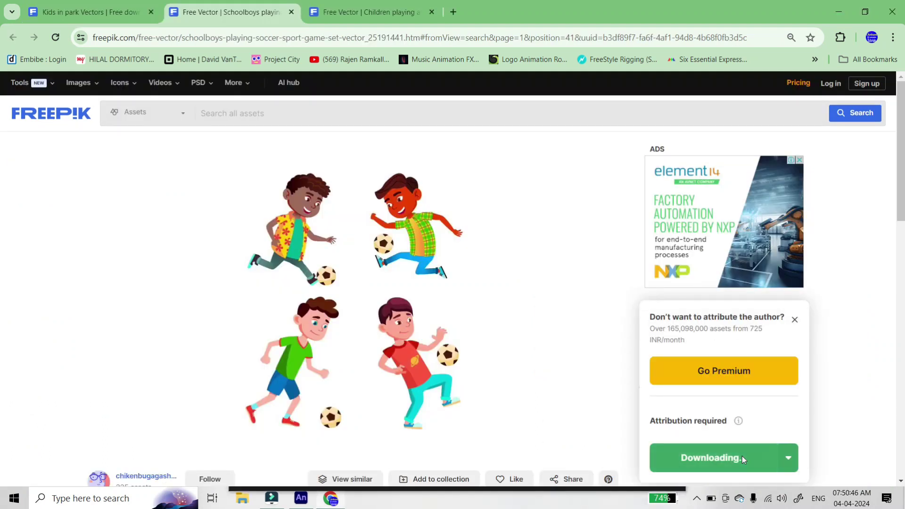
click(347, 12)
scroll(453, 254, down, 2)
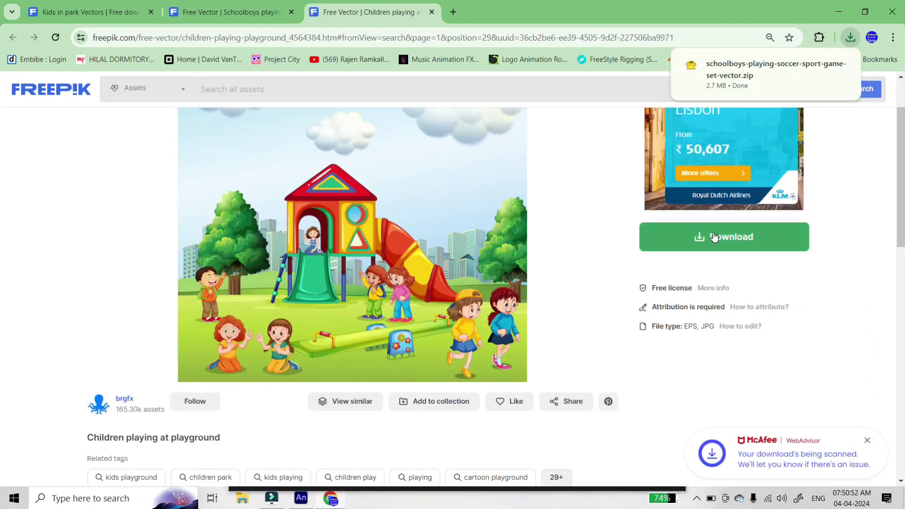
scroll(463, 269, down, 4)
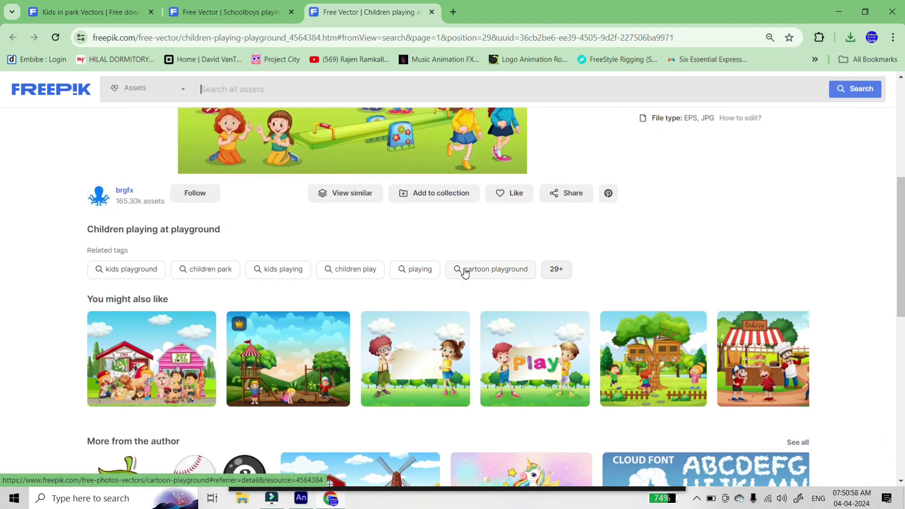
scroll(465, 273, down, 4)
scroll(465, 273, up, 6)
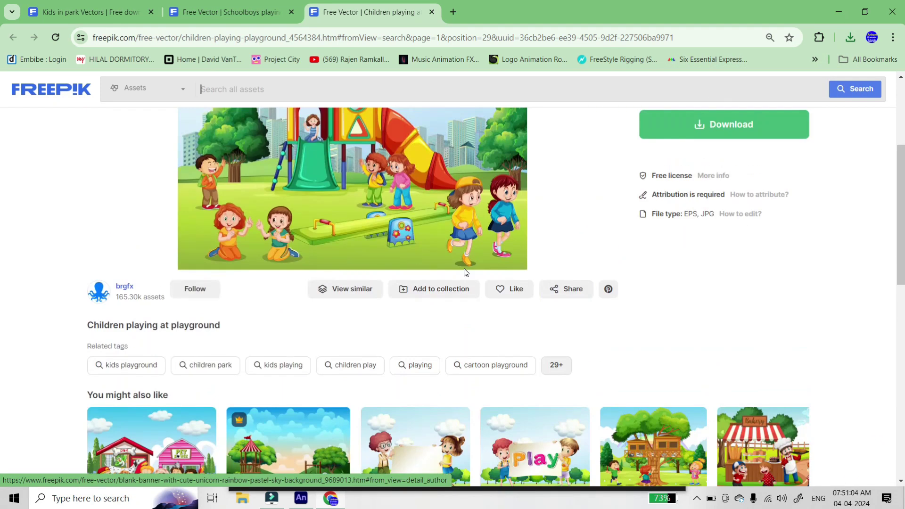
scroll(464, 272, down, 2)
scroll(465, 273, up, 1)
scroll(464, 273, up, 2)
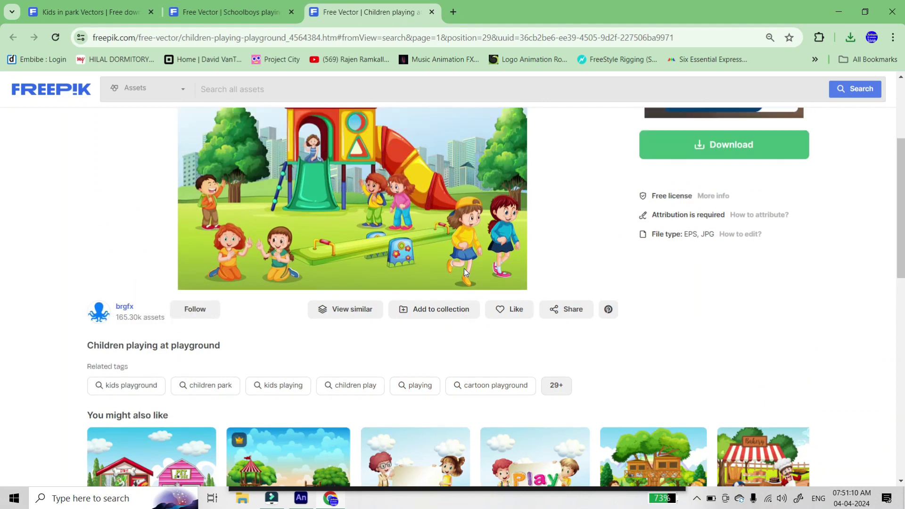
click(754, 194)
click(706, 336)
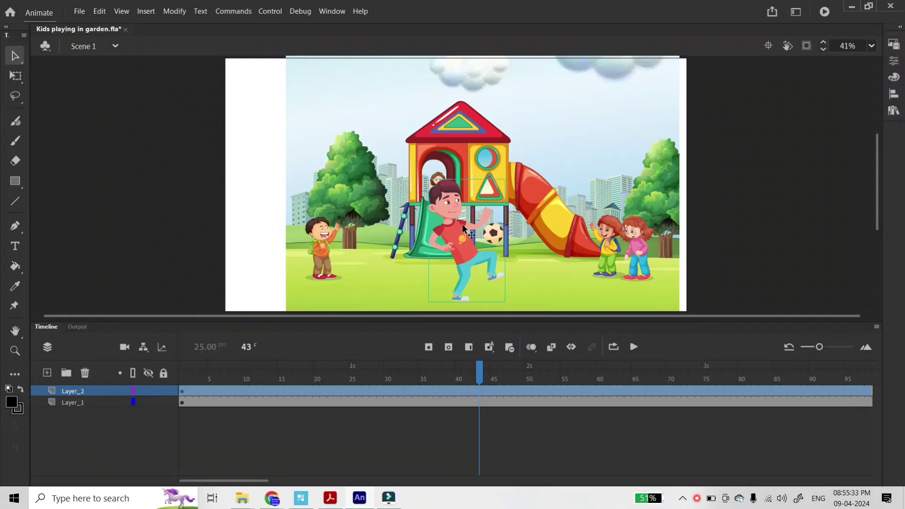
Convert the boy artwork on Layer_2 to a graphic symbol named boy playing
right_click(462, 227)
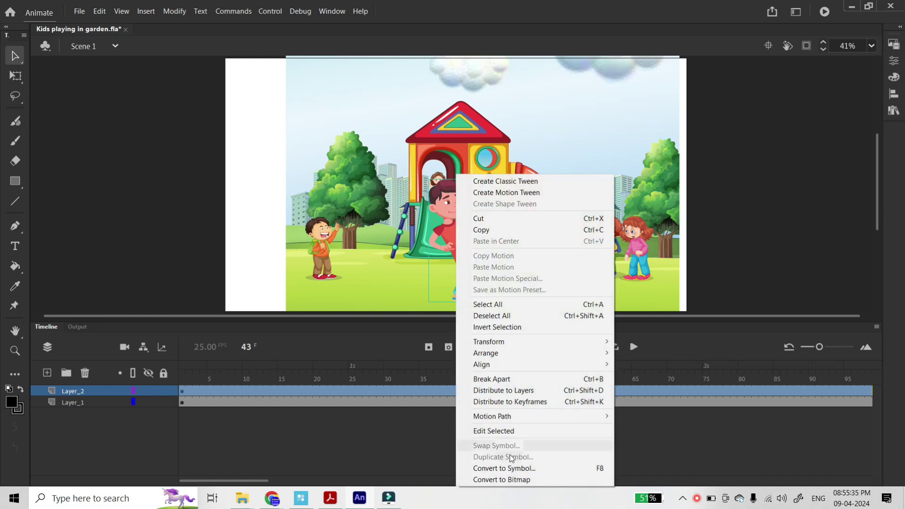
click(511, 468)
text(boy)
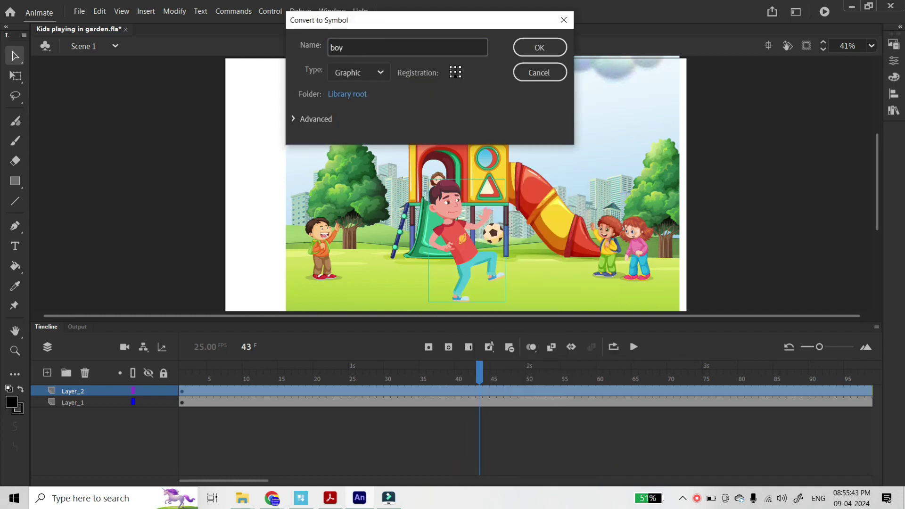
key(Return)
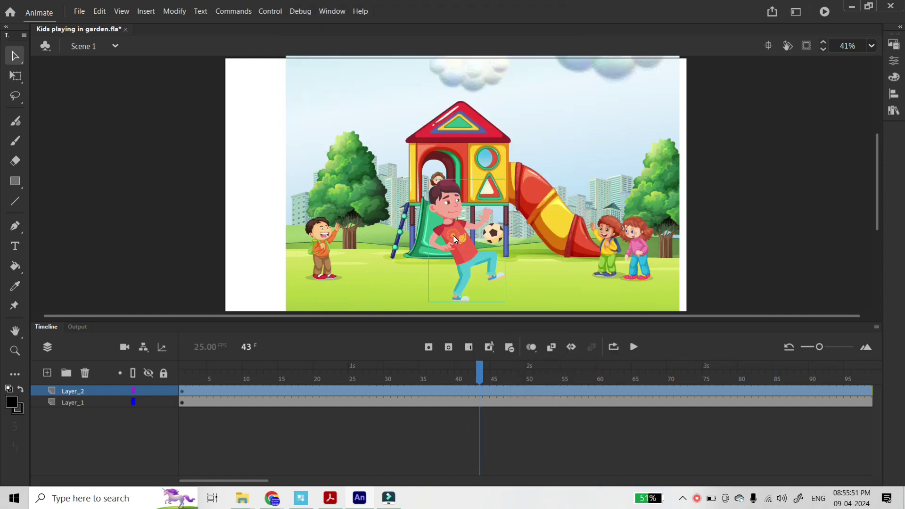
Open the boy playing symbol for editing and break its artwork apart into separate pieces
double_click(454, 239)
key(ctrl+b)
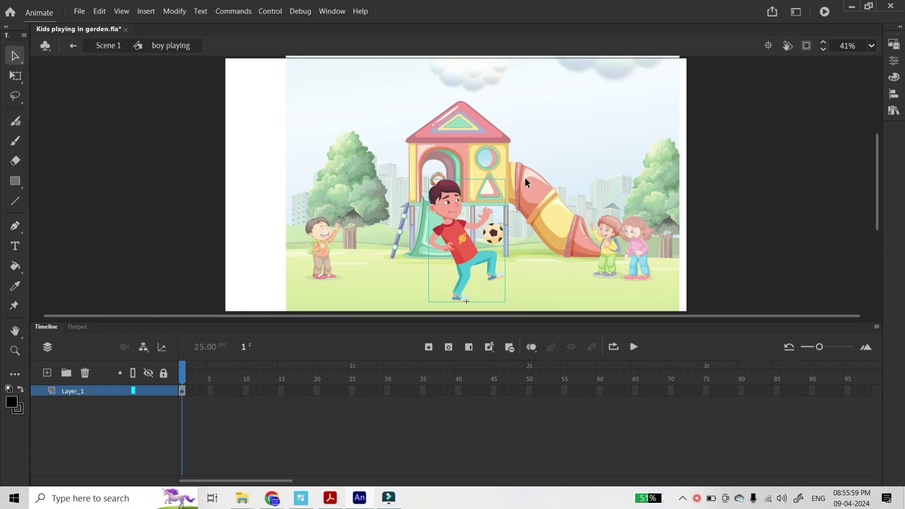
drag(533, 182, 428, 289)
Break apart the pieces of the boy's bent arm resting at his waist
click(350, 220)
shift+click(344, 191)
drag(351, 215, 285, 232)
key(ctrl+z)
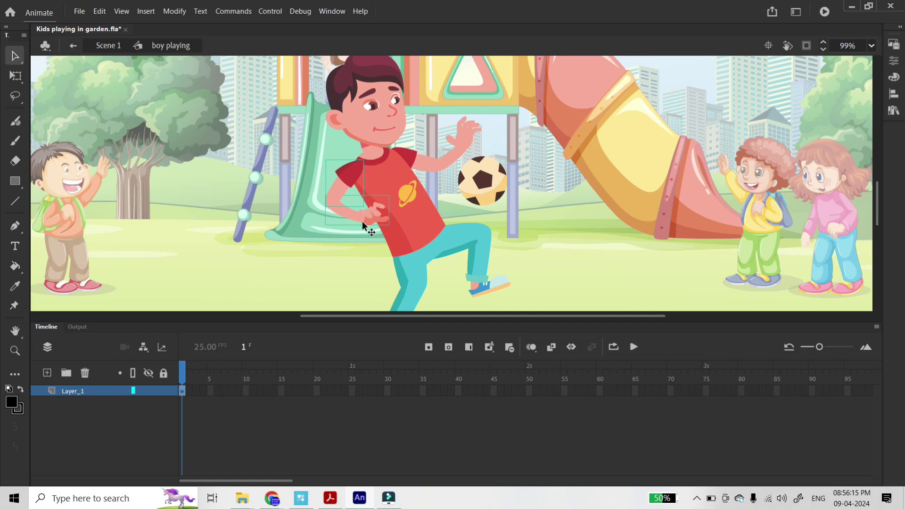
key(ctrl)
ctrl+click(369, 227)
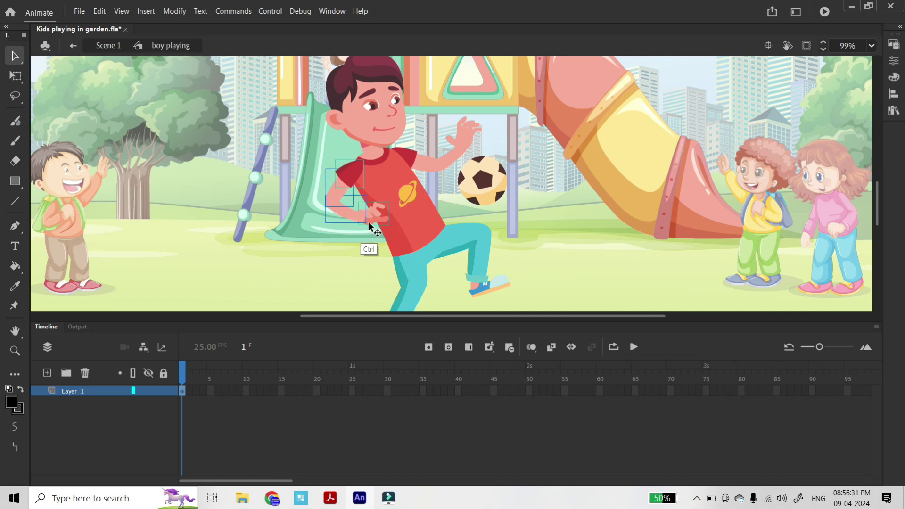
key(ctrl+b)
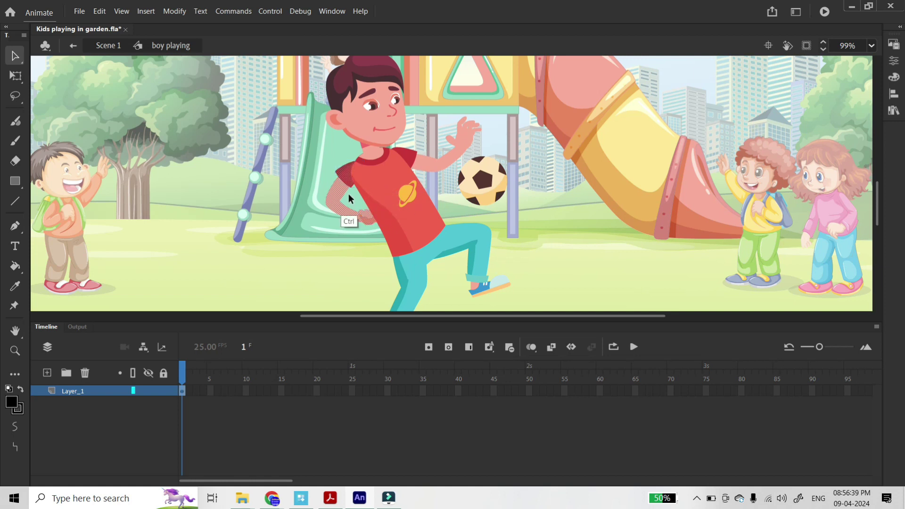
click(317, 178)
Select all pieces of the soccer ball and convert them to a symbol named football
drag(507, 110, 414, 165)
drag(528, 168, 475, 206)
drag(487, 196, 459, 163)
key(ctrl+z)
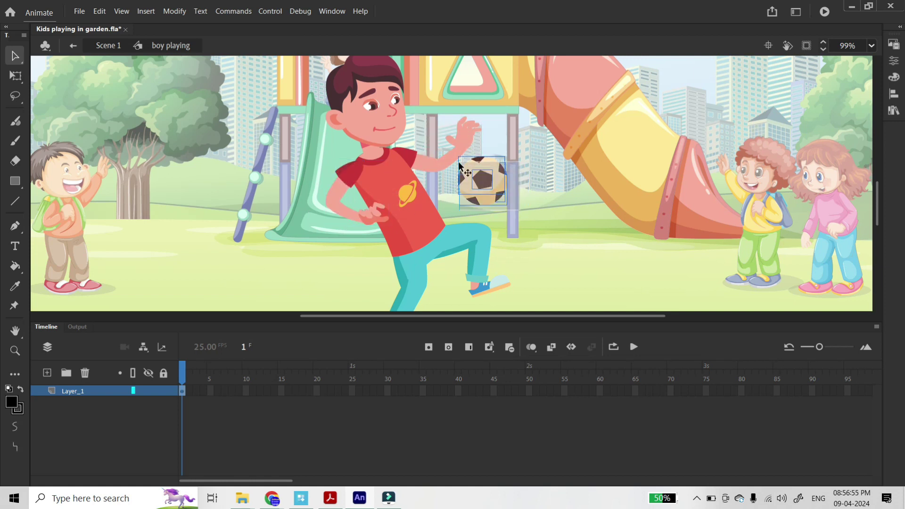
right_click(485, 165)
click(537, 444)
text(football)
click(538, 47)
Move the football to a new layer at its same position and hide that layer
click(224, 243)
drag(467, 194, 513, 193)
key(ctrl+z)
key(ctrl+x)
click(46, 373)
key(ctrl+shift+v)
click(147, 391)
Break apart the boy's raised arm and convert it to a graphic symbol
click(433, 175)
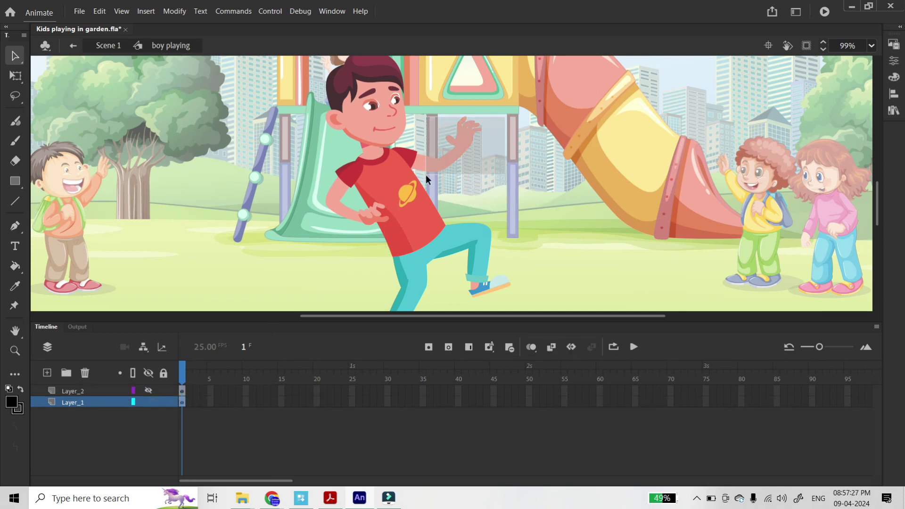
key(ctrl+b)
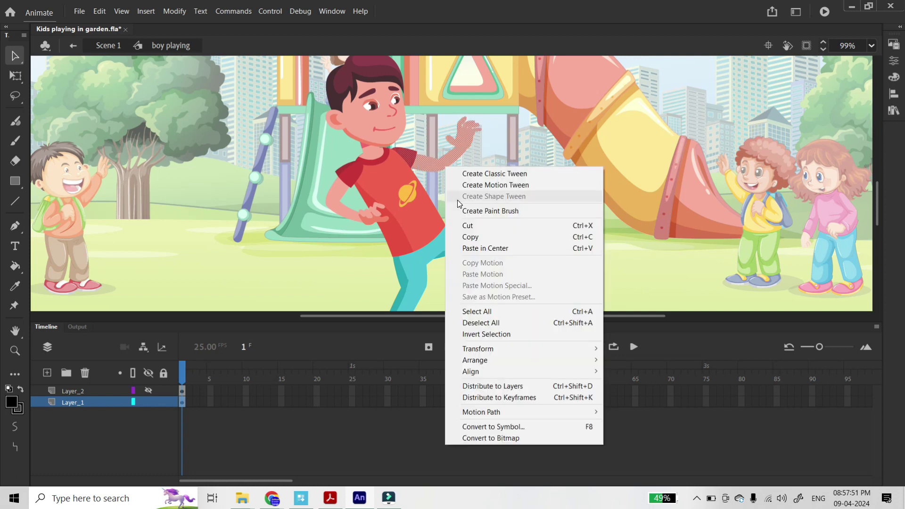
right_click(444, 167)
click(471, 426)
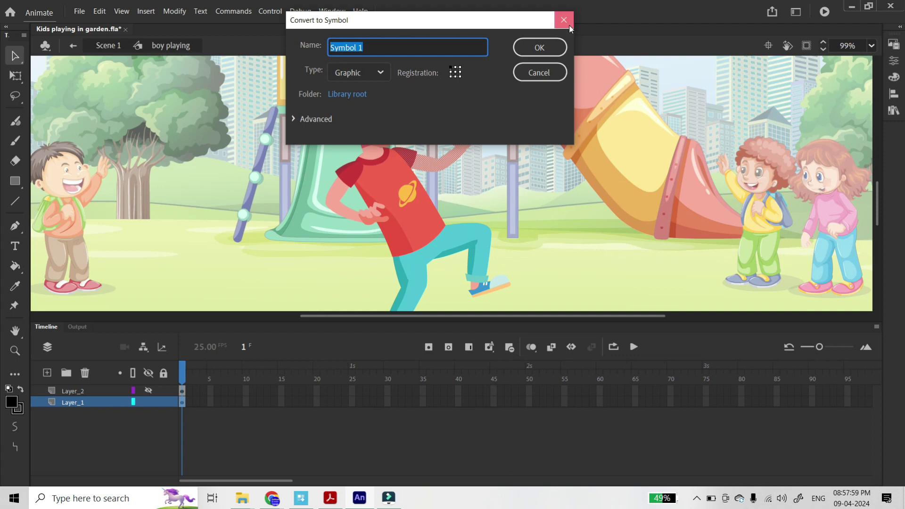
click(539, 47)
drag(423, 111, 447, 145)
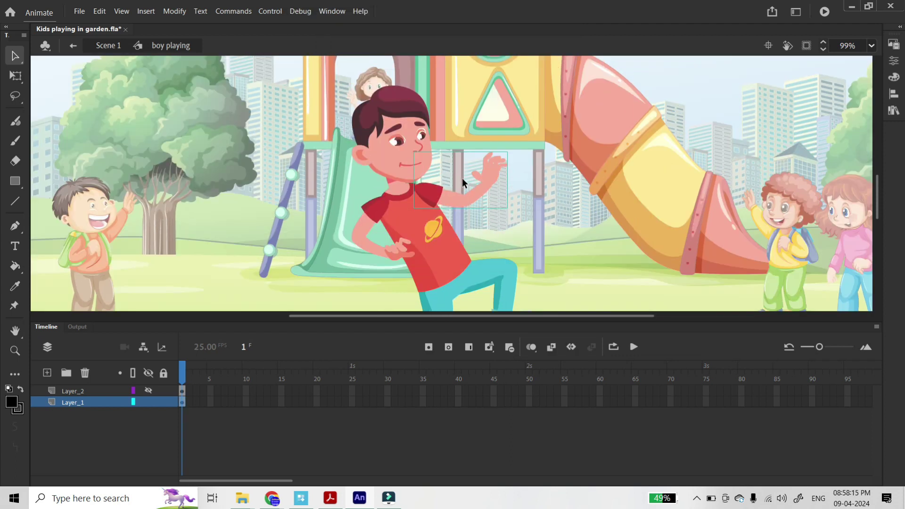
click(487, 212)
Convert the boy's torso, including the planet emblem and neck, to a symbol named body
click(454, 267)
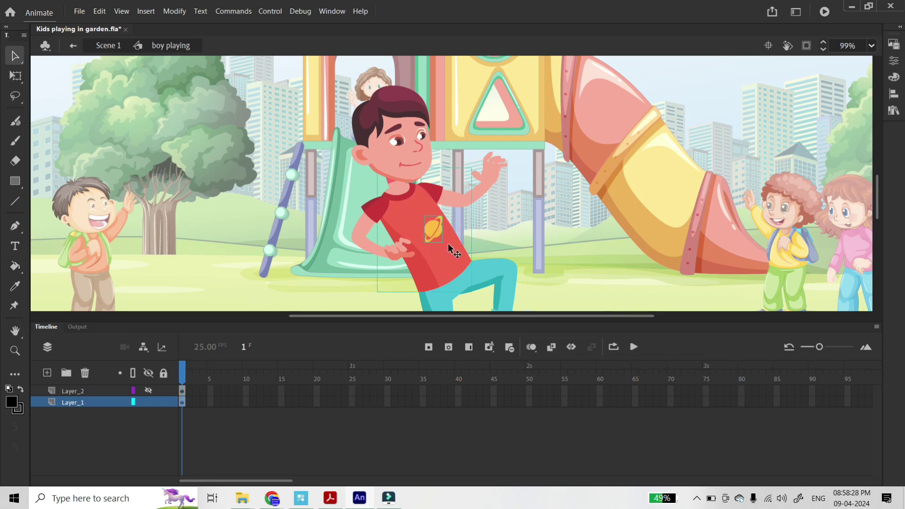
right_click(428, 229)
click(455, 469)
click(363, 47)
double_click(363, 47)
text(body)
click(537, 48)
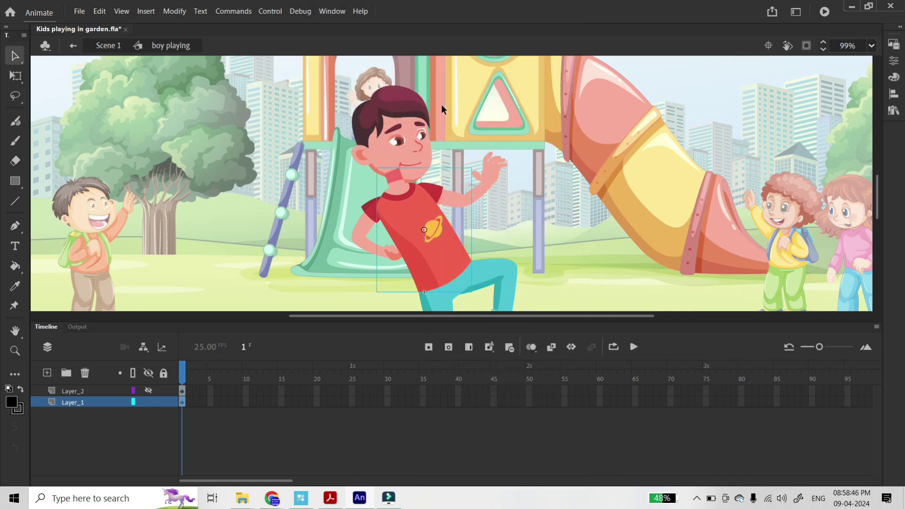
Move the body symbol's transformation point down to the waist and arrange the body behind the head and resting hand
key(q)
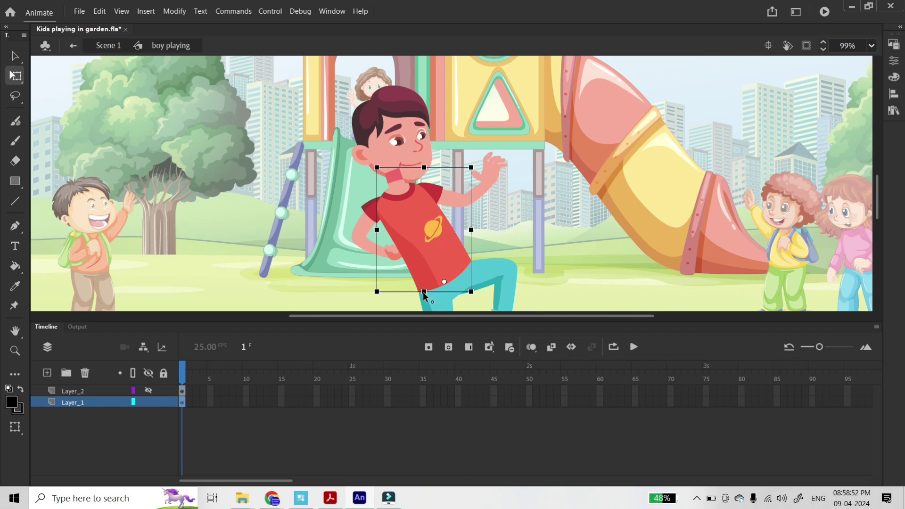
key(v)
key(ctrl+Up)
Select all pieces of the boy's head and convert them to a symbol named Head
drag(458, 90, 340, 147)
mouse_move(424, 160)
mouse_down()
mouse_move(437, 149)
mouse_move(426, 174)
mouse_move(418, 171)
mouse_move(445, 118)
mouse_move(418, 173)
mouse_up()
right_click(390, 141)
click(439, 422)
click(451, 76)
text(qwqeeq)
drag(368, 50, 239, 42)
text(Head)
key(Return)
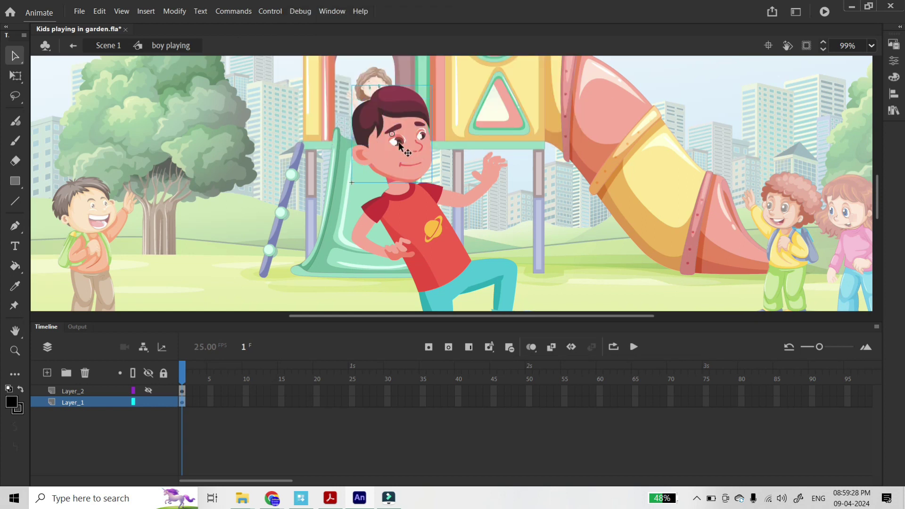
key(q)
click(392, 138)
Inside the raised leg's nested foot group, nudge the ankle shape up slightly and cut out all the shoe pieces
key(space)
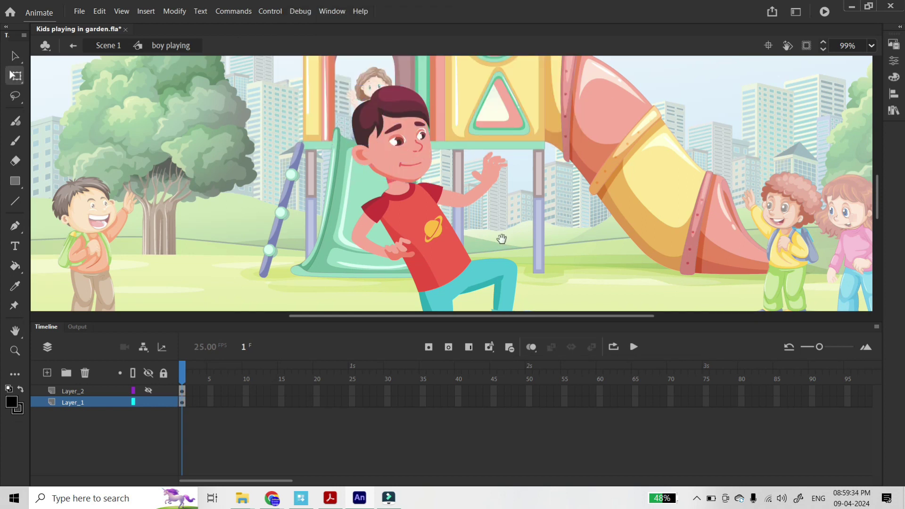
drag(501, 238, 451, 137)
key(v)
click(446, 178)
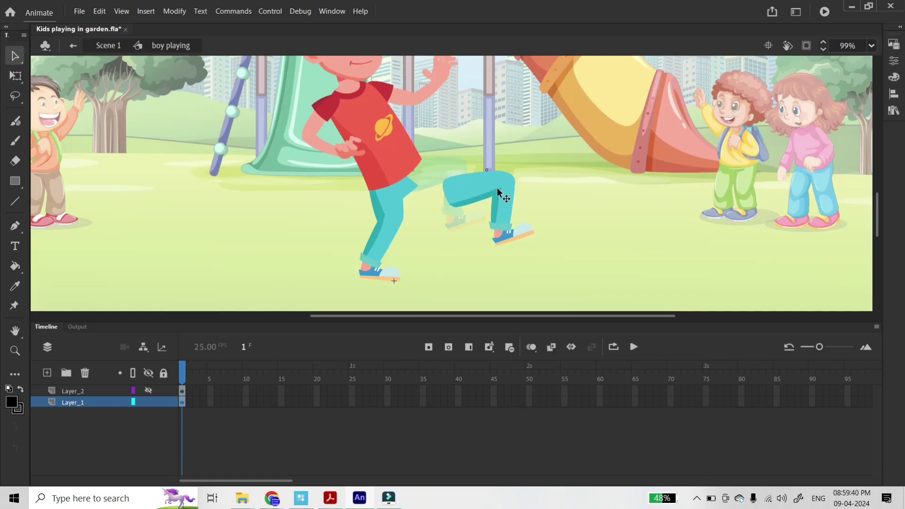
double_click(473, 219)
double_click(474, 225)
drag(487, 252, 438, 243)
key(ctrl+space)
double_click(409, 203)
shift+click(438, 200)
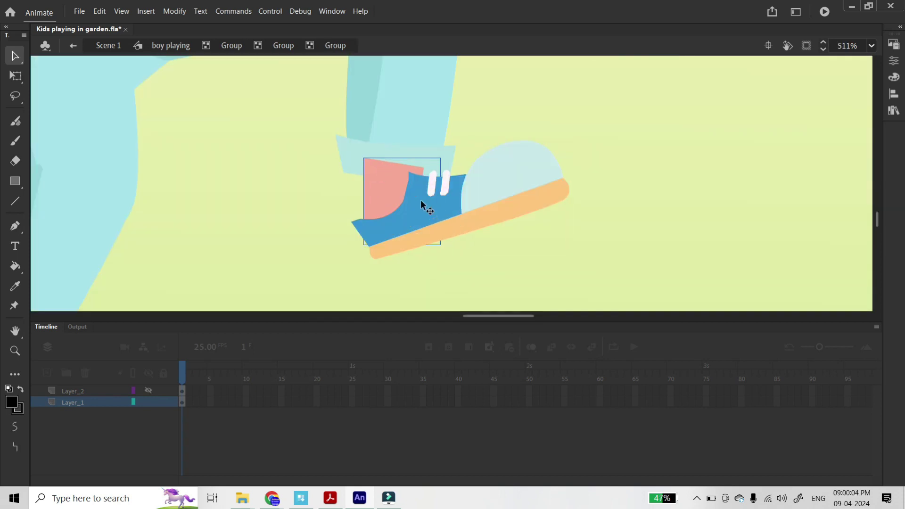
drag(395, 195, 386, 182)
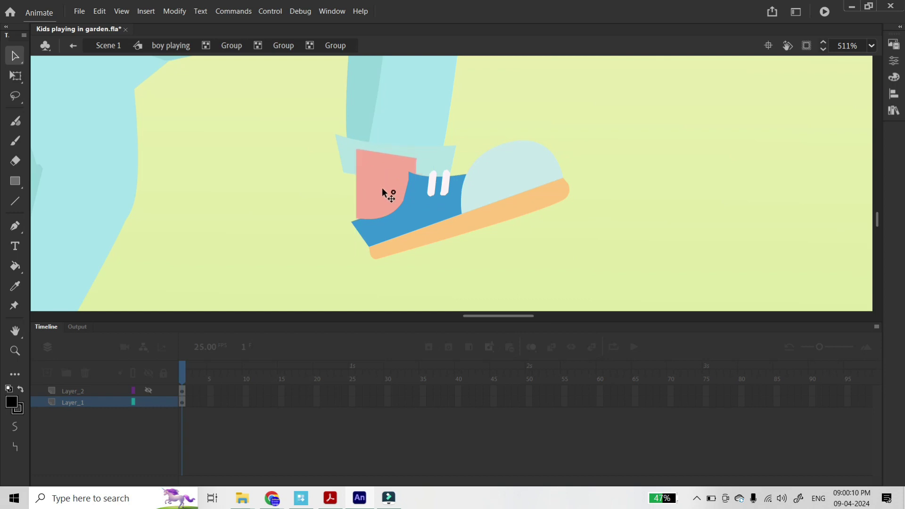
drag(451, 192, 492, 237)
key(Delete)
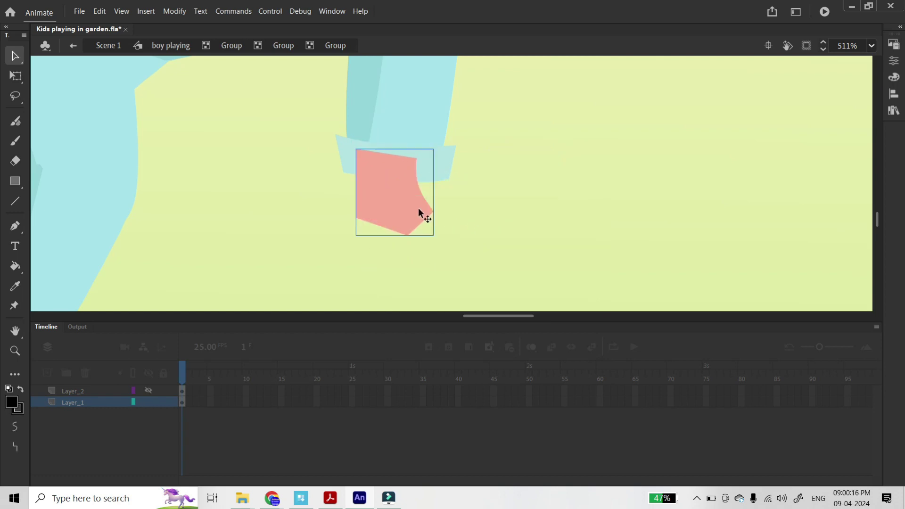
Round off the lower end of the ankle shape by removing its sharp corner and smoothing the curve, and return to the whole leg group
double_click(420, 212)
alt+drag(391, 230, 374, 230)
key(minus)
click(432, 211)
key(a)
drag(426, 203, 424, 208)
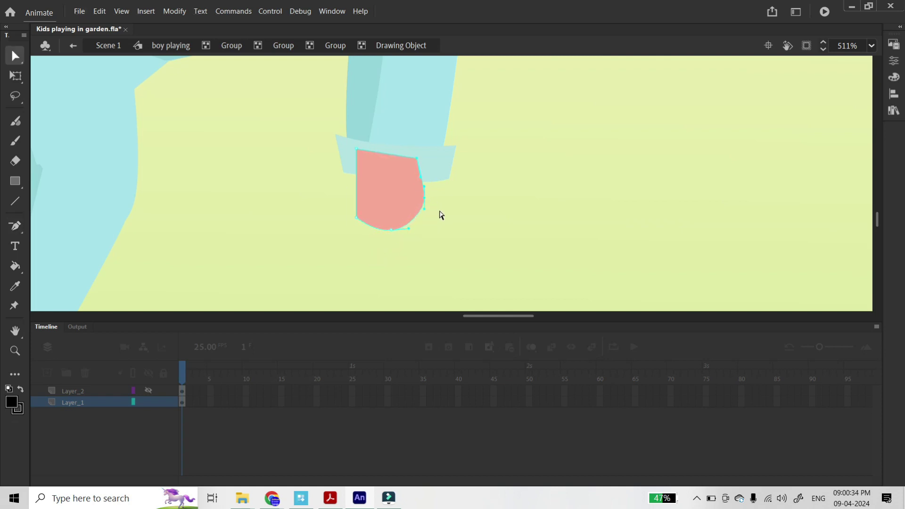
click(284, 45)
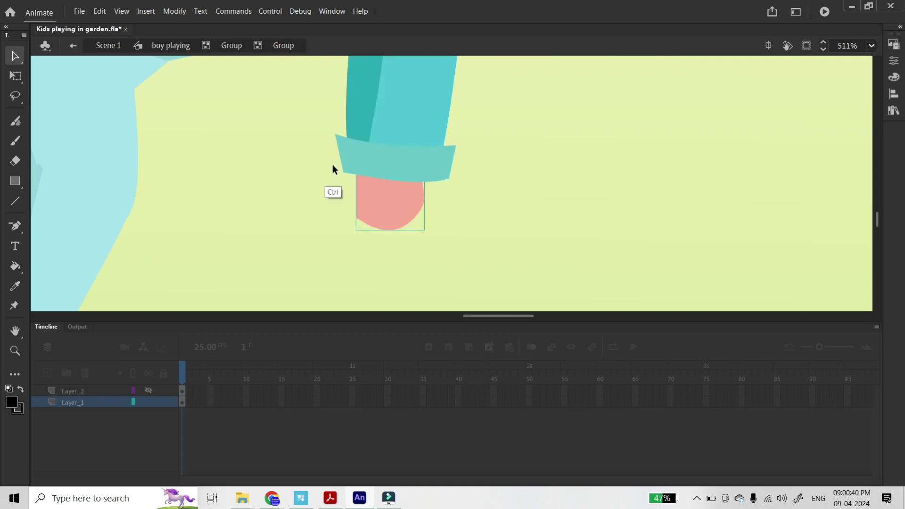
key(ctrl+minus)
key(ctrl+minus)
double_click(490, 107)
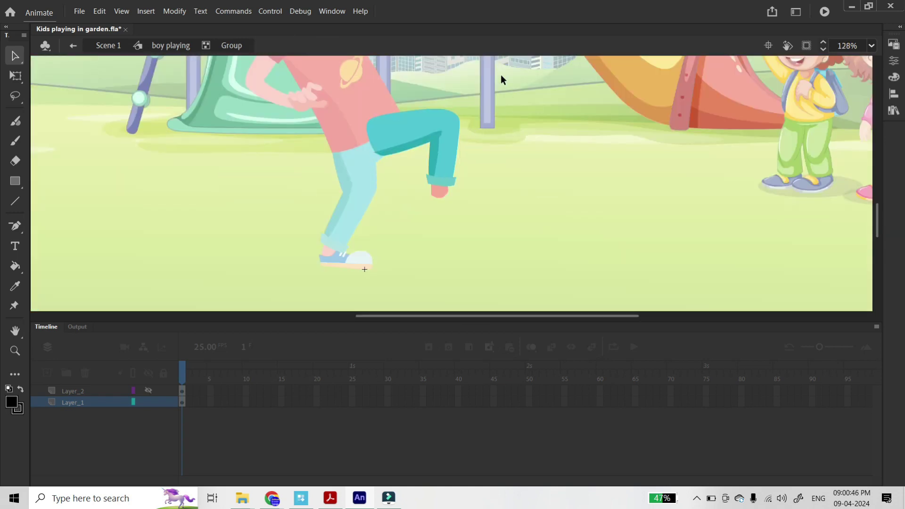
click(418, 146)
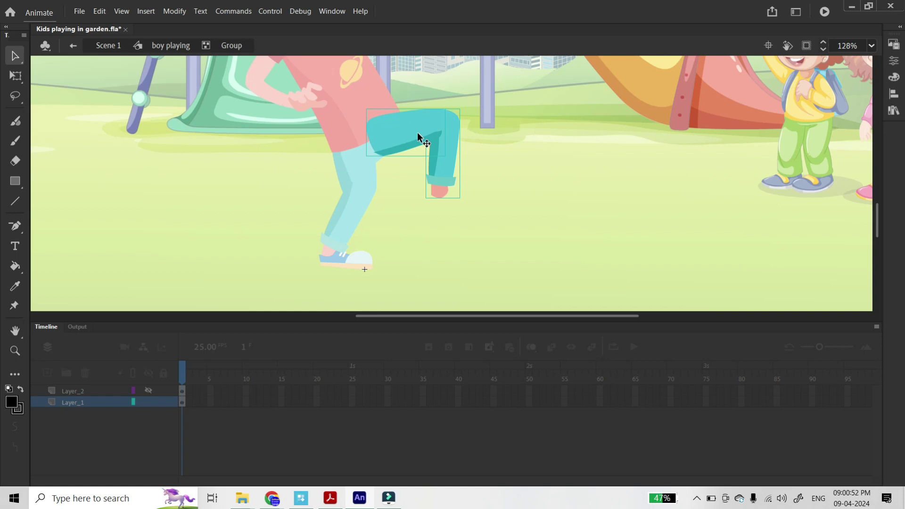
key(ctrl+b)
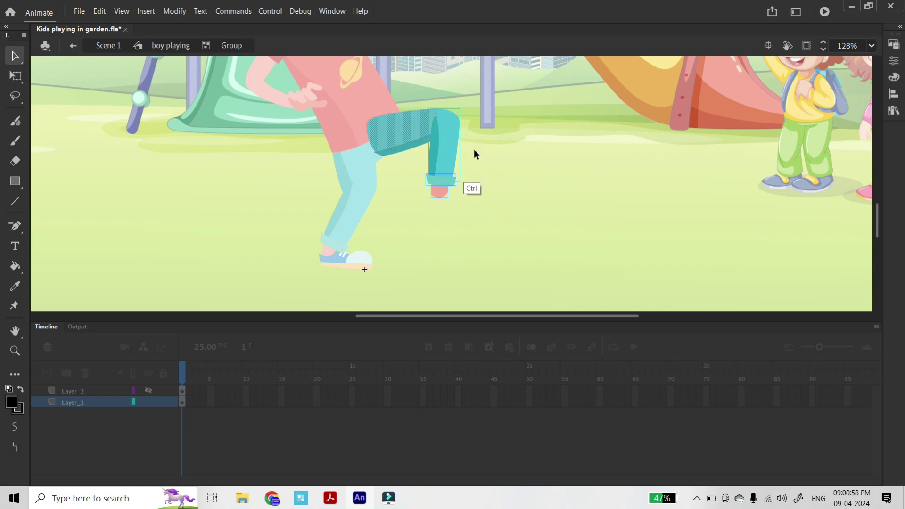
key(ctrl+z)
Break apart the raised leg's lower part and thigh into plain shapes, and return to the boy playing level
drag(491, 216, 416, 165)
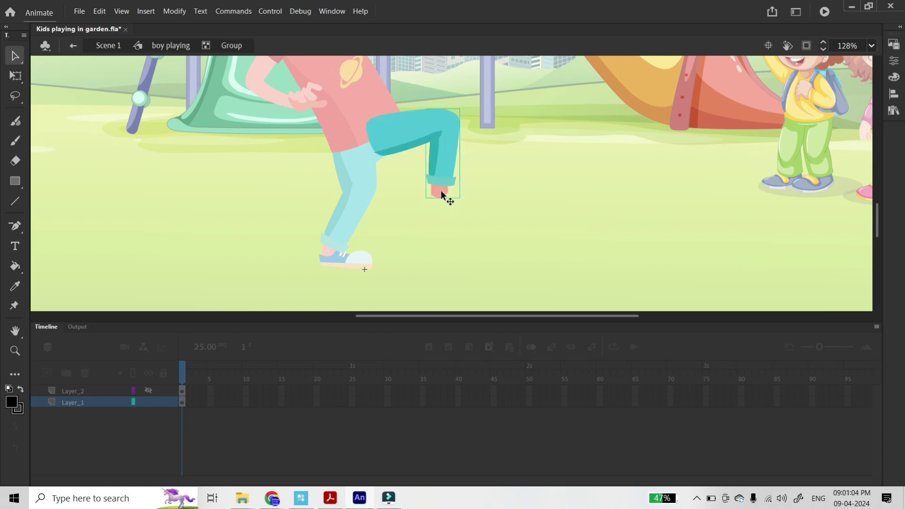
key(ctrl+b)
drag(395, 91, 416, 164)
key(ctrl+b)
click(432, 156)
click(183, 47)
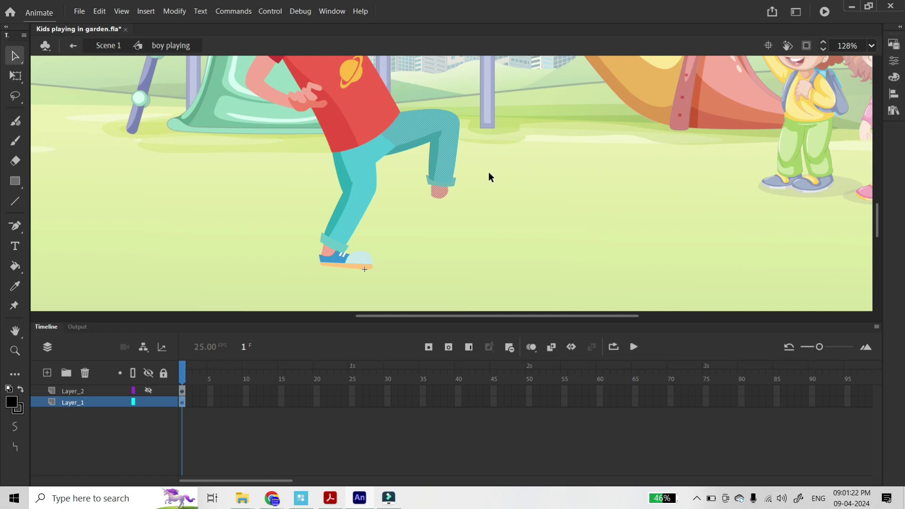
Paste the cut shoe beside the raised leg's ankle and convert it to a symbol named L foot
click(500, 165)
key(ctrl+v)
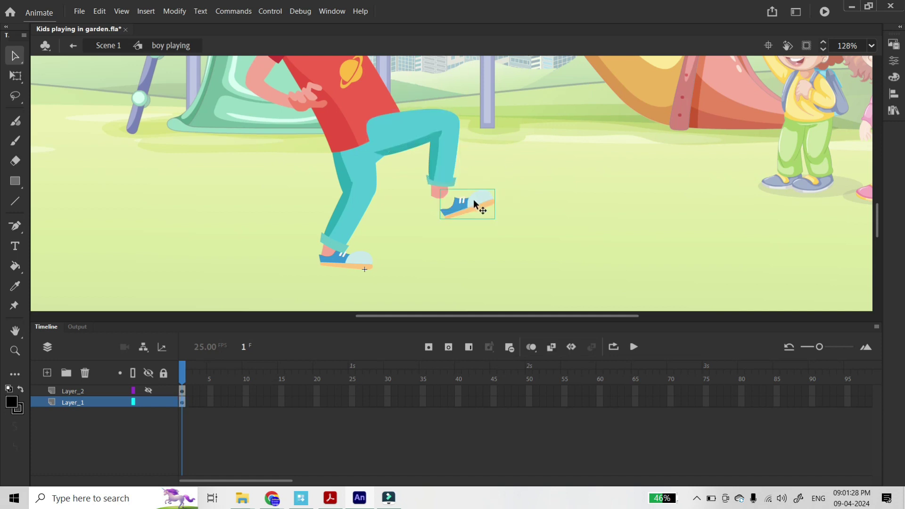
right_click(488, 194)
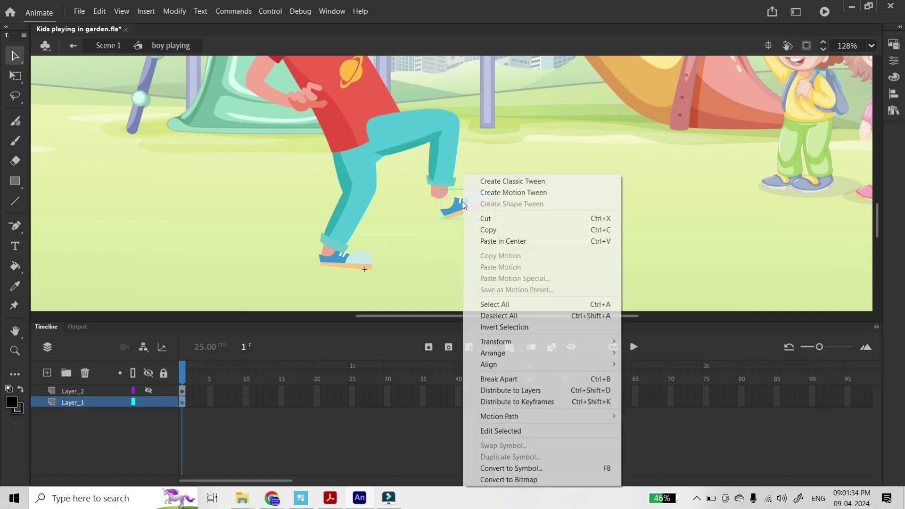
click(490, 466)
text(L foot)
click(549, 43)
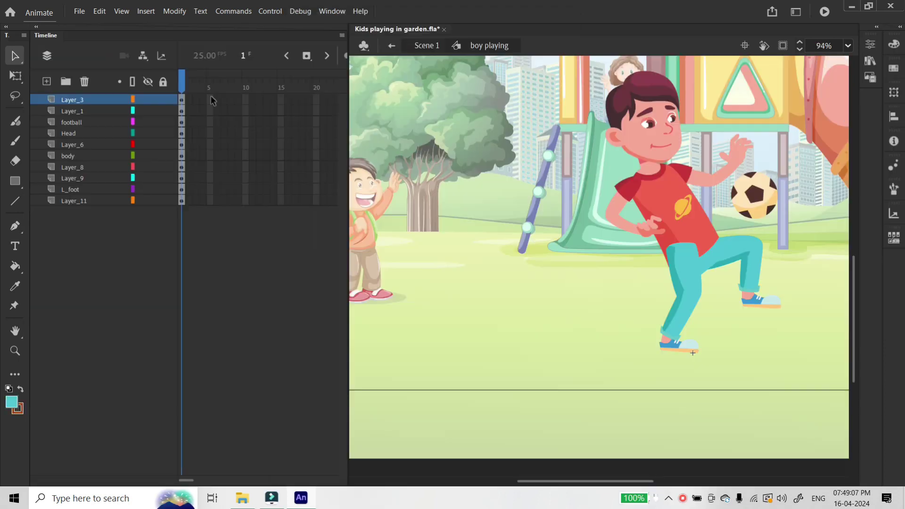
Extend the frames of all layers, from Layer_3 down to Layer_11, to frame 19
drag(194, 98, 315, 220)
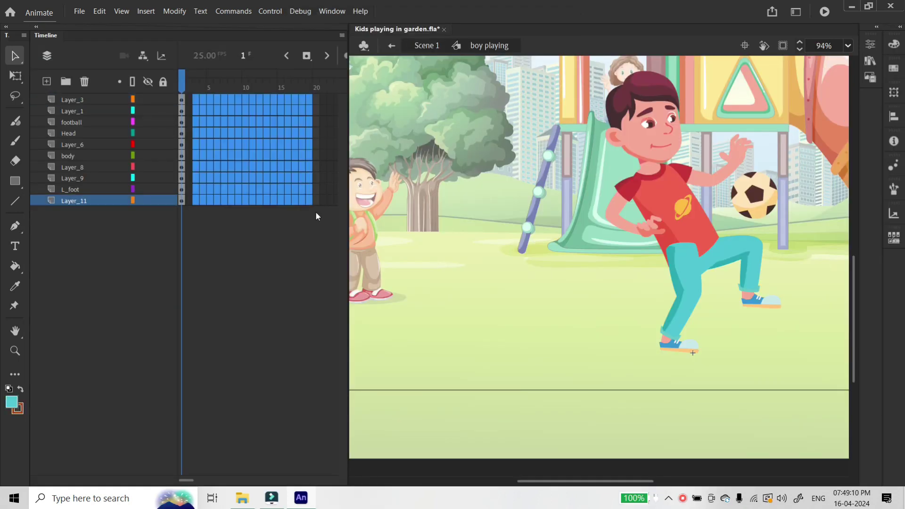
key(F5)
drag(273, 75, 278, 76)
key(Return)
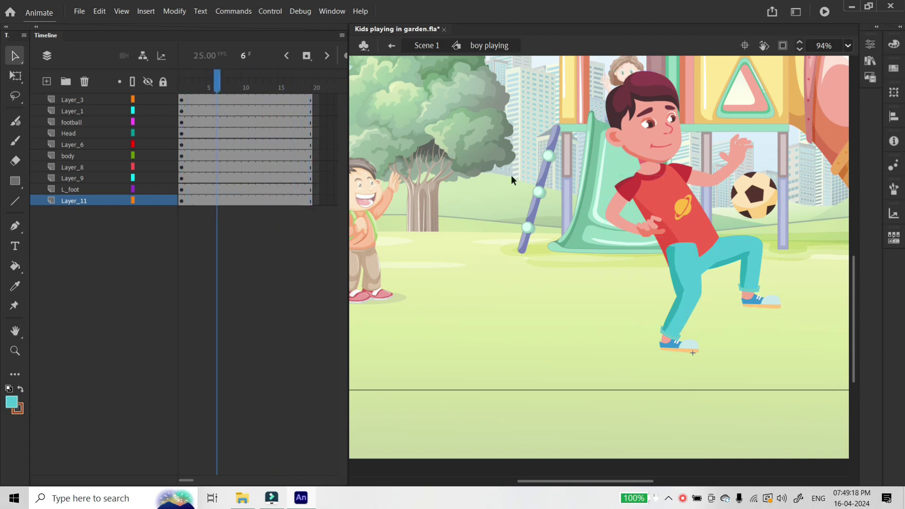
Pin the standing leg with the Asset Warp tool and enable Create bones in its warp options with the Hard bone type
click(684, 267)
key(w)
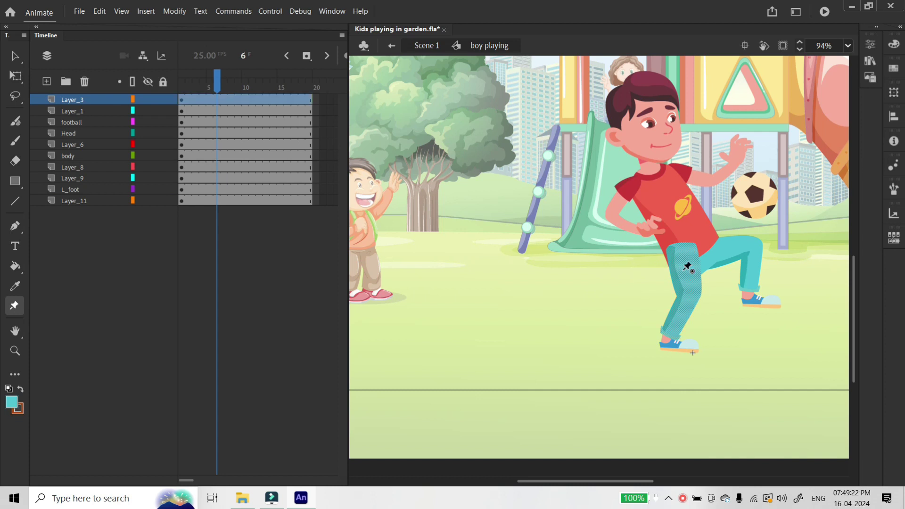
click(688, 258)
click(688, 295)
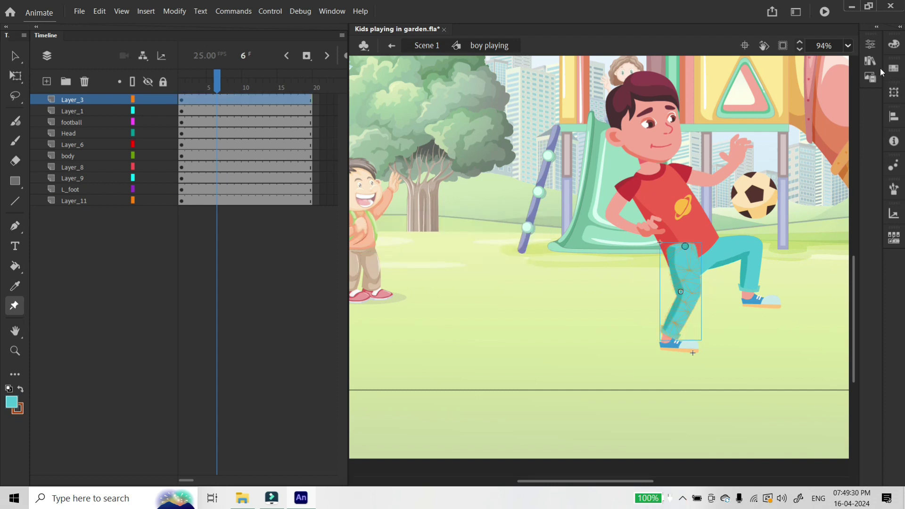
click(870, 44)
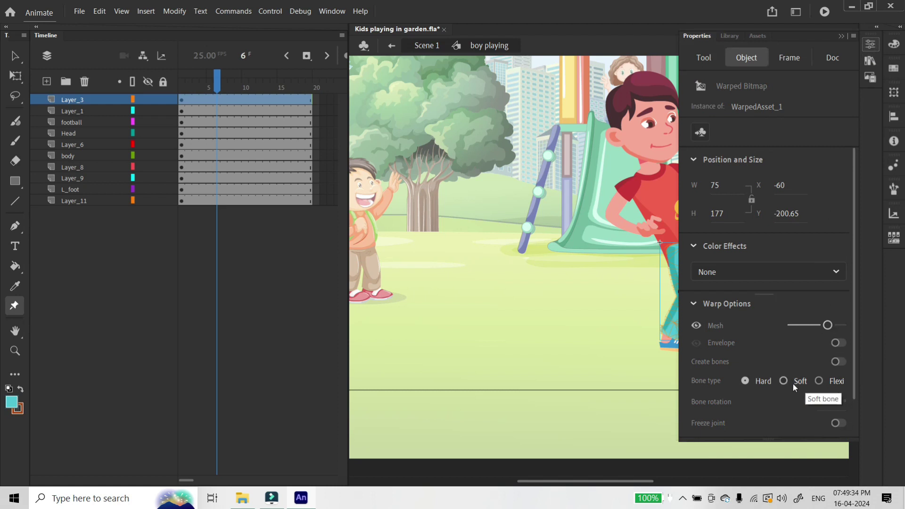
click(638, 14)
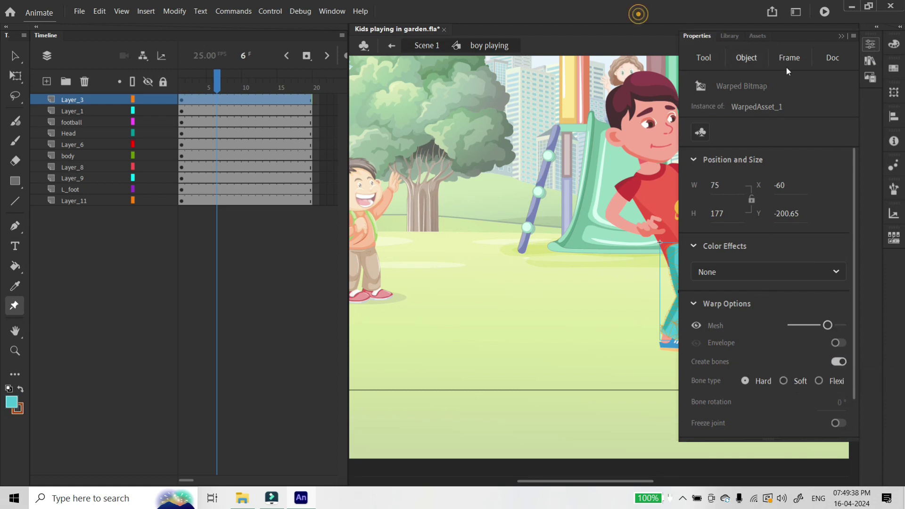
click(685, 246)
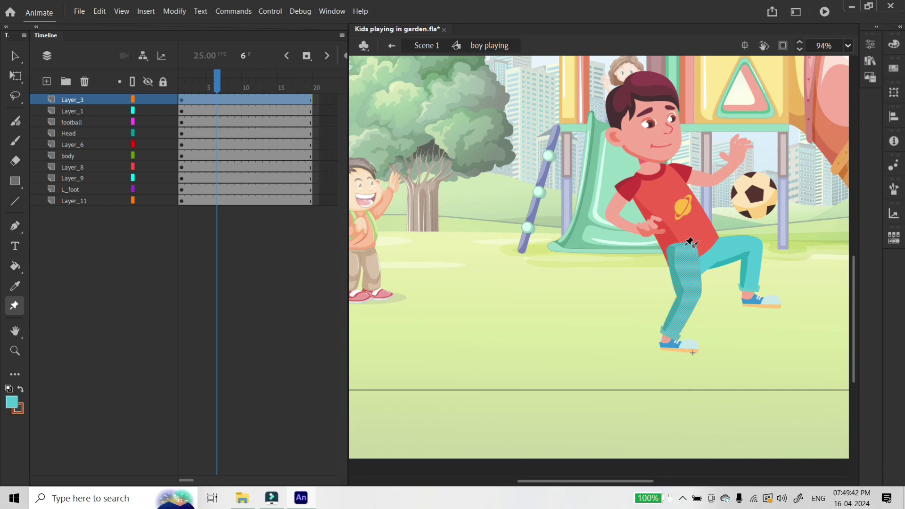
click(689, 292)
click(672, 334)
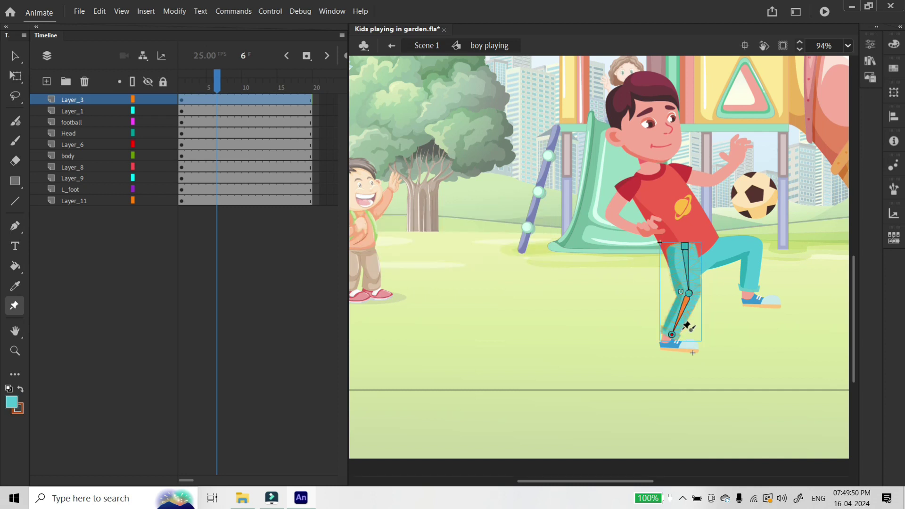
key(ctrl+z)
key(ctrl+z)
key(ctrl+z)
Add a warp bone chain to the standing leg, starting at the ankle and running through the knee to the hip
click(673, 332)
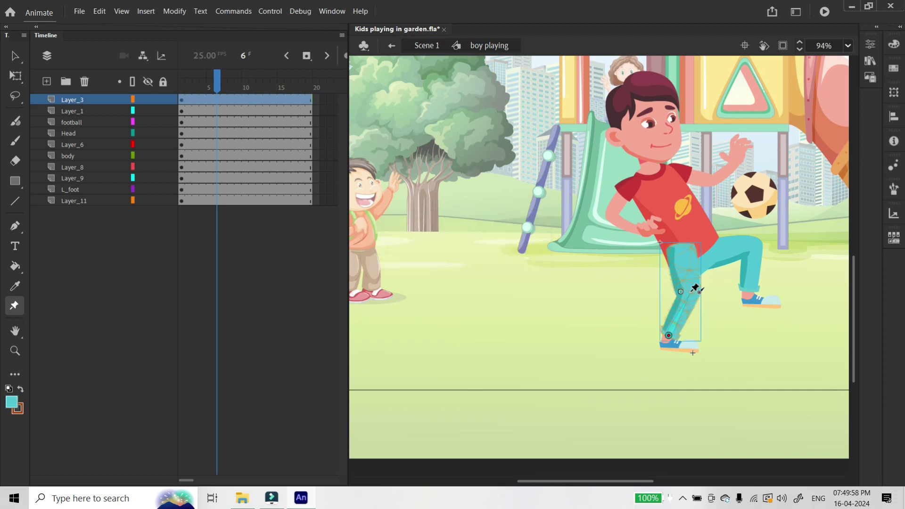
key(v)
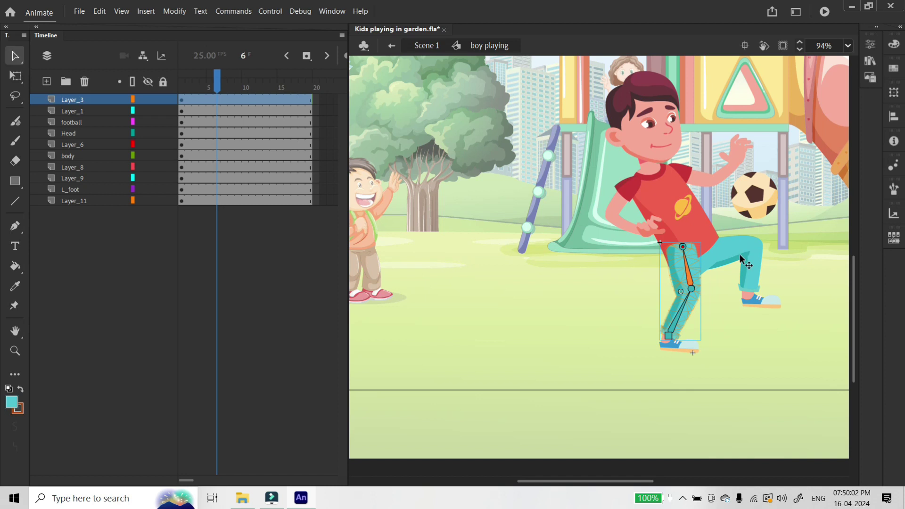
Isolate the raised leg on Layer_11, add warp bones from hip through knee to ankle, and show all layers again
click(747, 262)
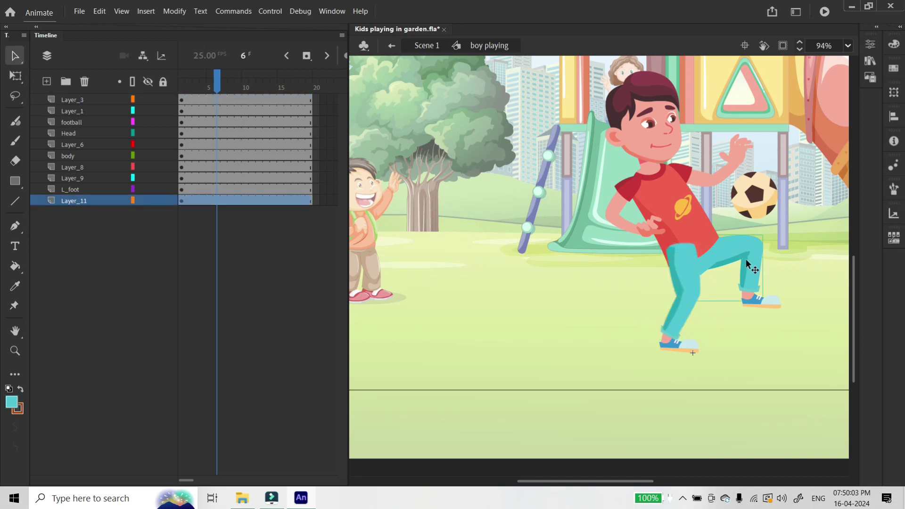
alt+click(148, 200)
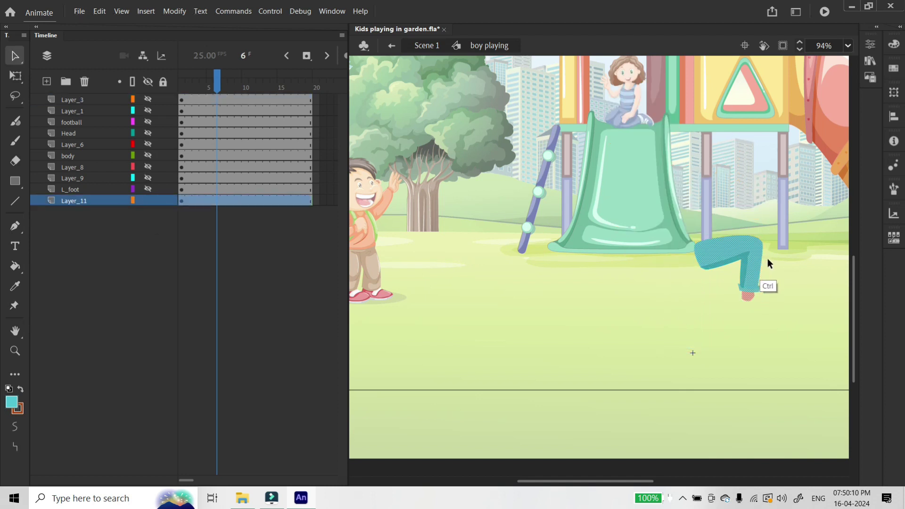
key(w)
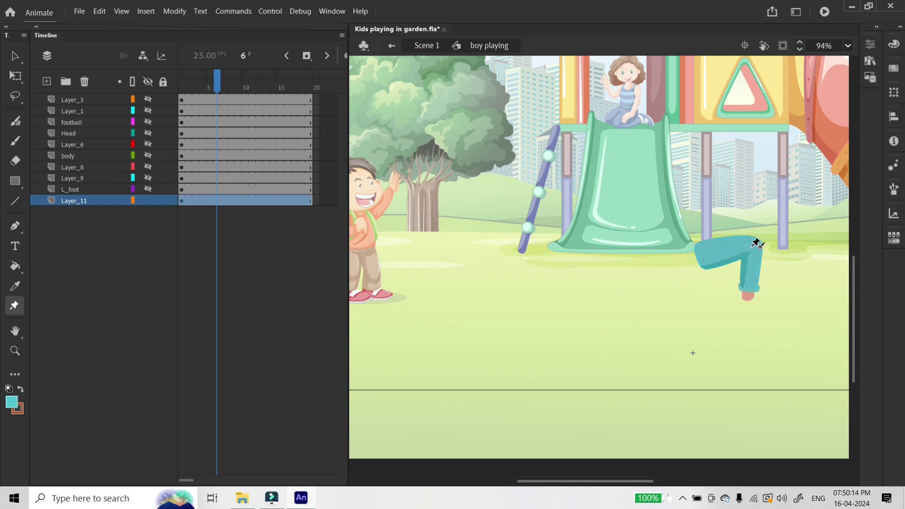
click(700, 255)
click(752, 245)
click(748, 298)
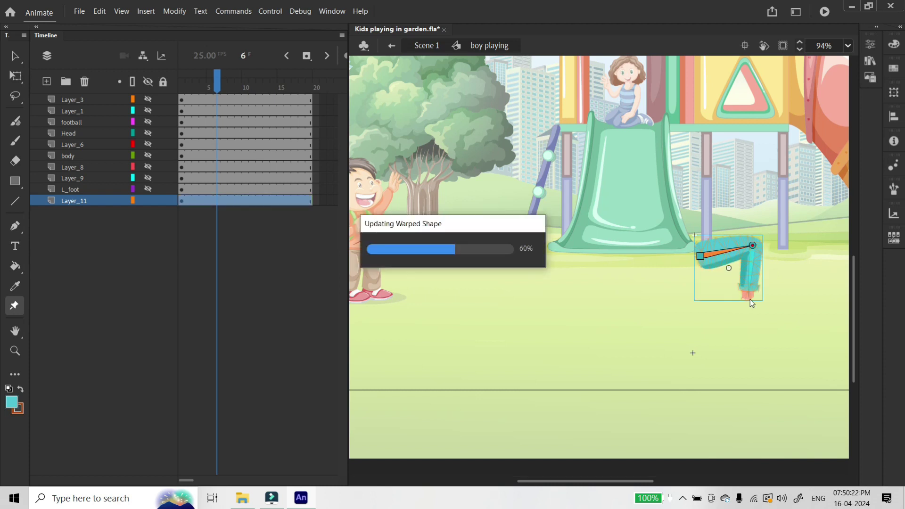
click(15, 57)
click(611, 271)
alt+click(147, 201)
Move the football, Head, Layer_6, body and Layer_8 layers to the top of the layer stack, above the leg layers
click(656, 198)
drag(574, 125, 770, 222)
shift+click(102, 122)
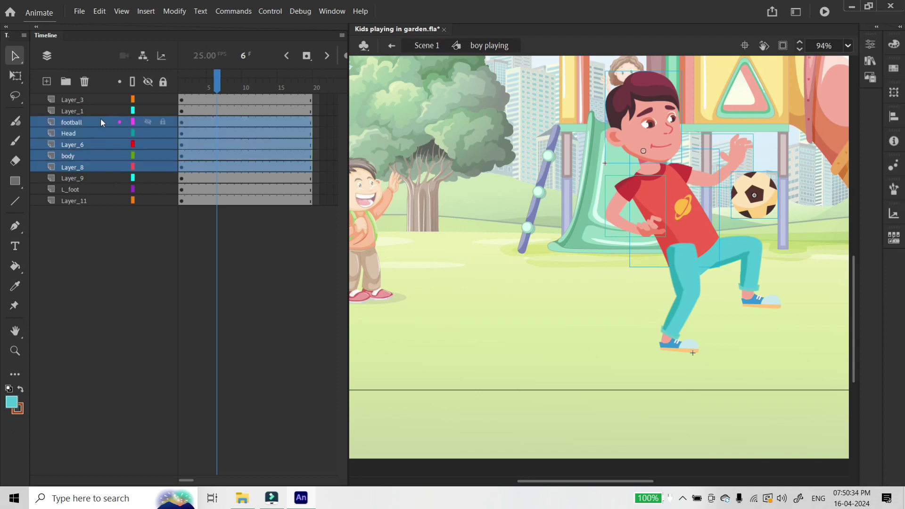
drag(100, 119, 100, 96)
click(443, 157)
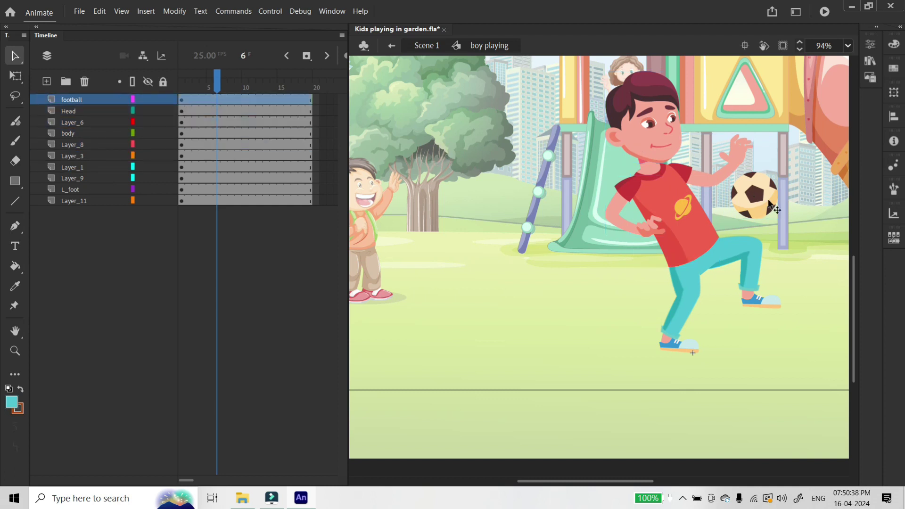
Isolate the boy's raised arm on Layer_8 by locking and hiding all other layers, and break the arm symbol apart
click(720, 179)
click(616, 211)
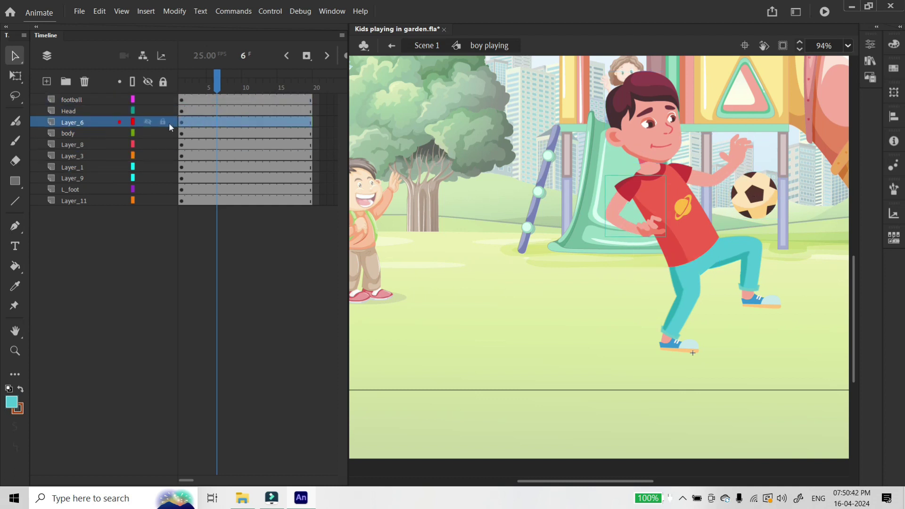
click(722, 176)
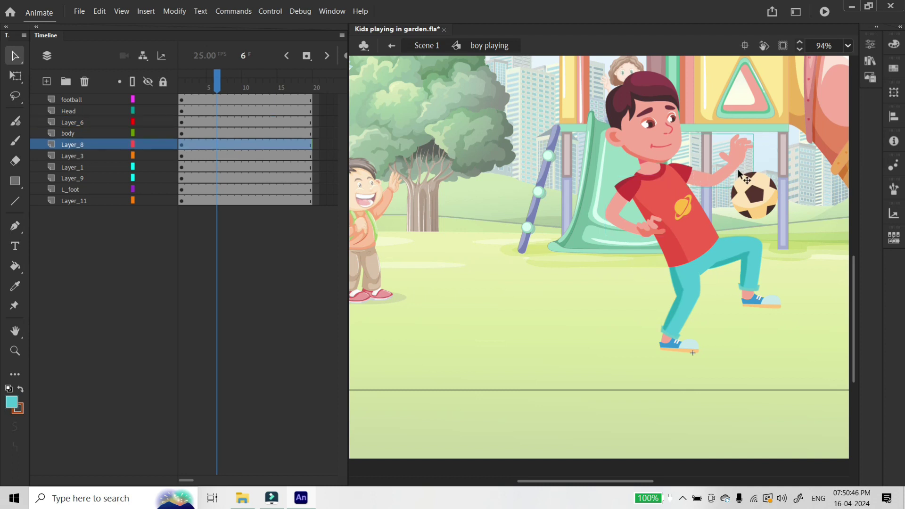
alt+click(162, 144)
alt+click(148, 145)
key(ctrl+b)
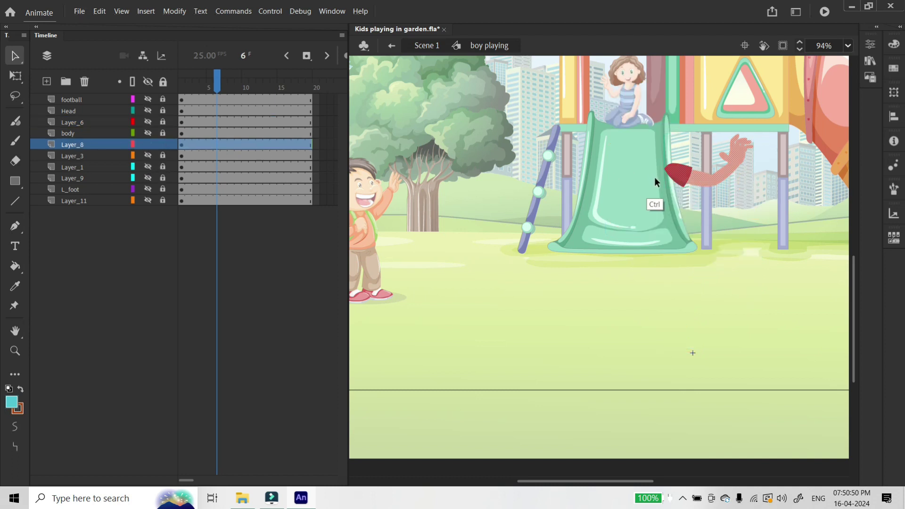
Add a warp bone chain to the raised arm on Layer_8, from the shoulder through elbow and wrist to the hand
key(w)
click(670, 168)
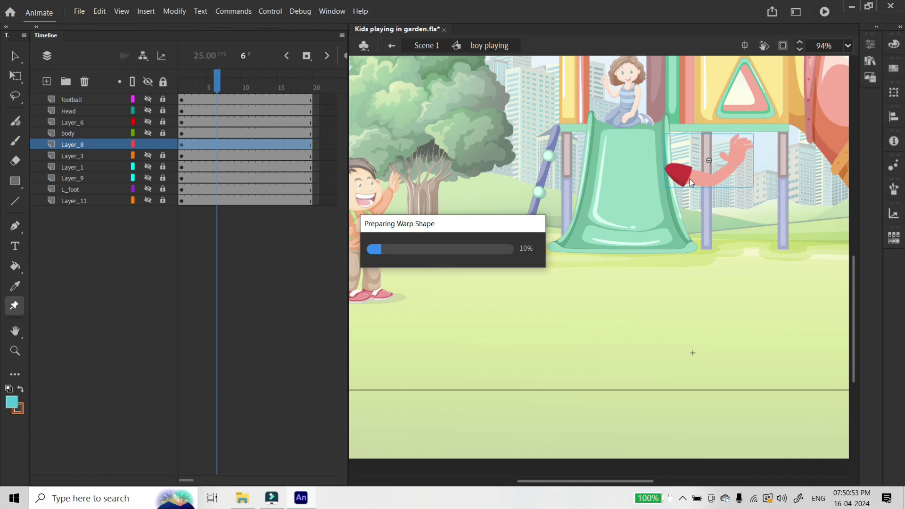
click(715, 177)
click(735, 166)
click(742, 140)
key(v)
Isolate the boy's other arm on Layer_6 by locking and hiding all other layers, and break the arm symbol apart
alt+click(148, 133)
alt+click(163, 134)
click(617, 225)
alt+click(162, 123)
alt+click(148, 122)
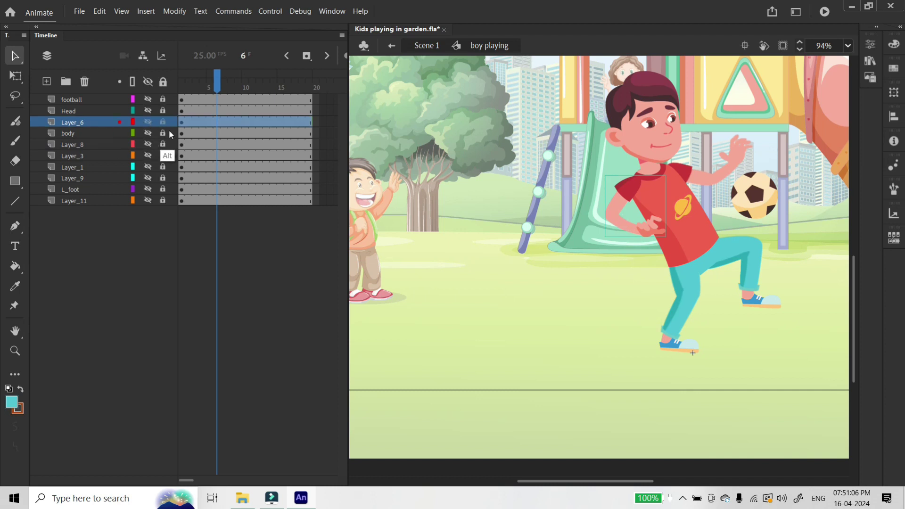
key(ctrl+b)
Add a warp bone chain to the arm on Layer_6, from the shoulder through elbow and wrist to the hand
key(w)
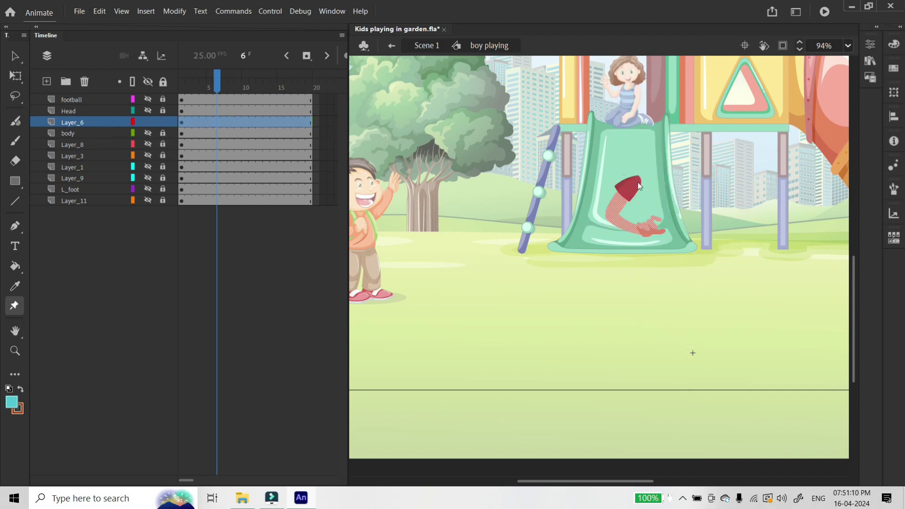
click(638, 181)
click(617, 210)
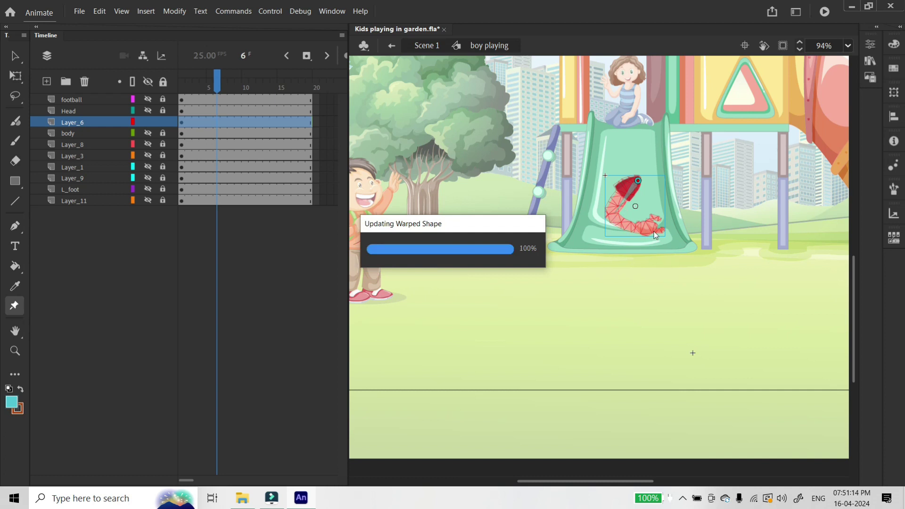
click(635, 227)
click(657, 226)
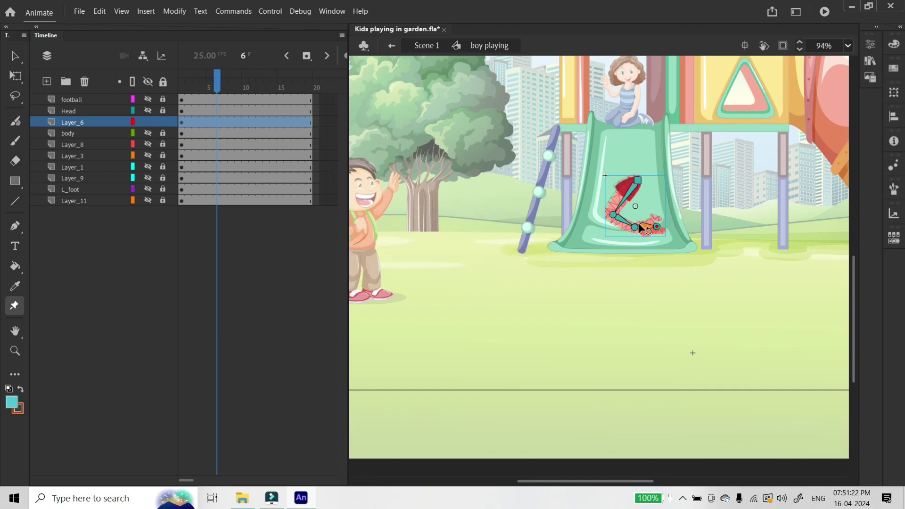
key(v)
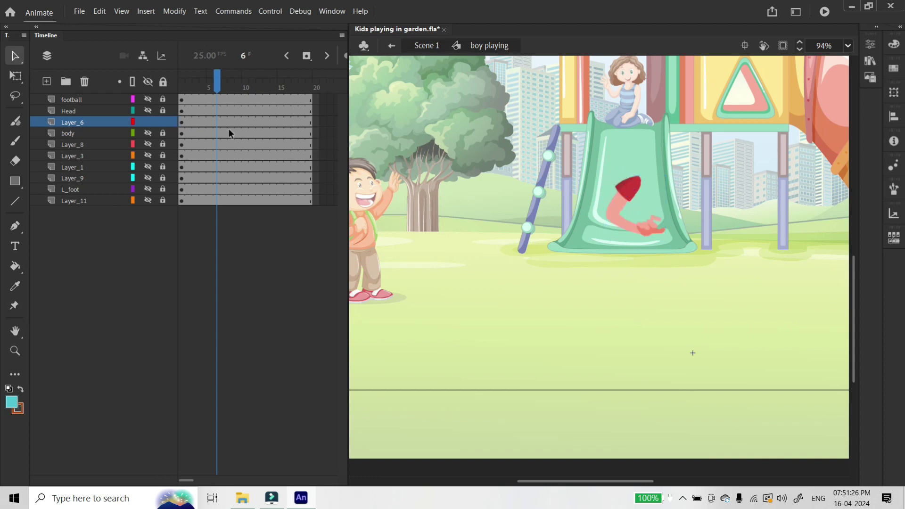
Show and unlock all layers again and save the file
alt+click(150, 122)
key(ctrl+s)
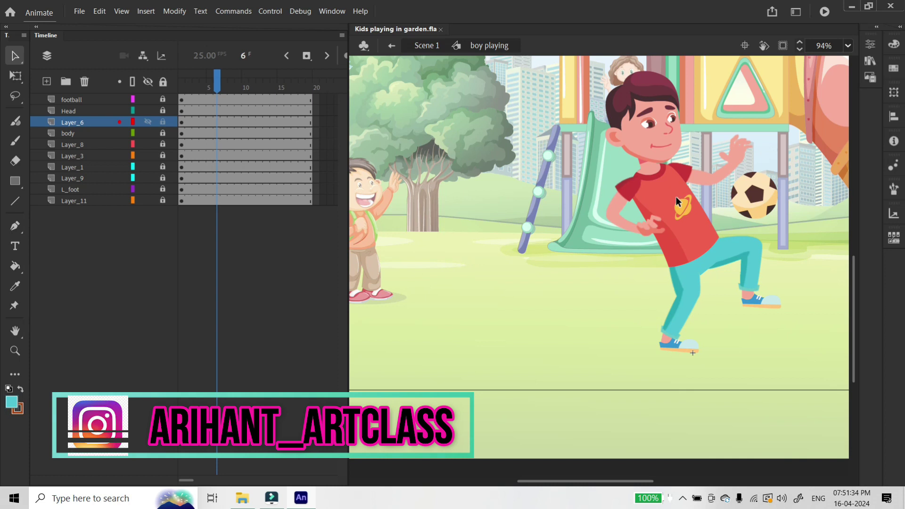
click(151, 134)
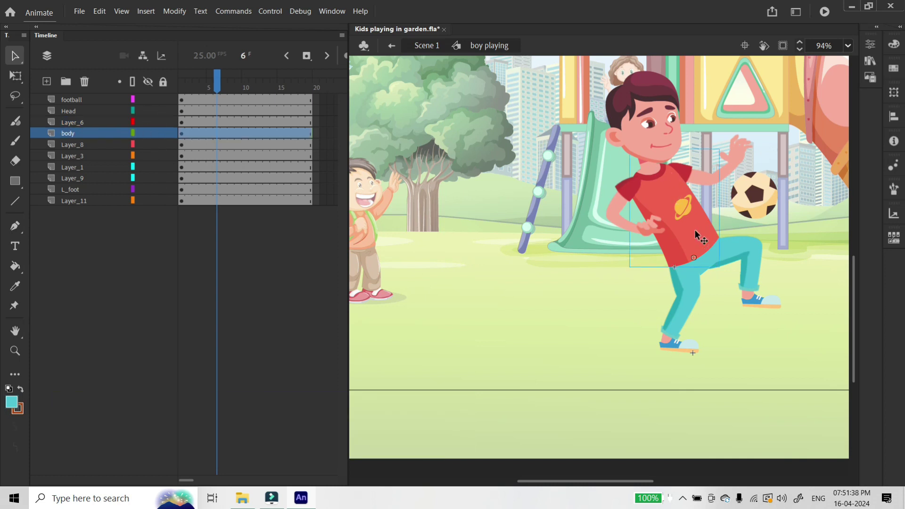
Convert the waist shape on Layer_9 into a graphic symbol named waist with centre registration
drag(658, 237, 593, 240)
click(607, 154)
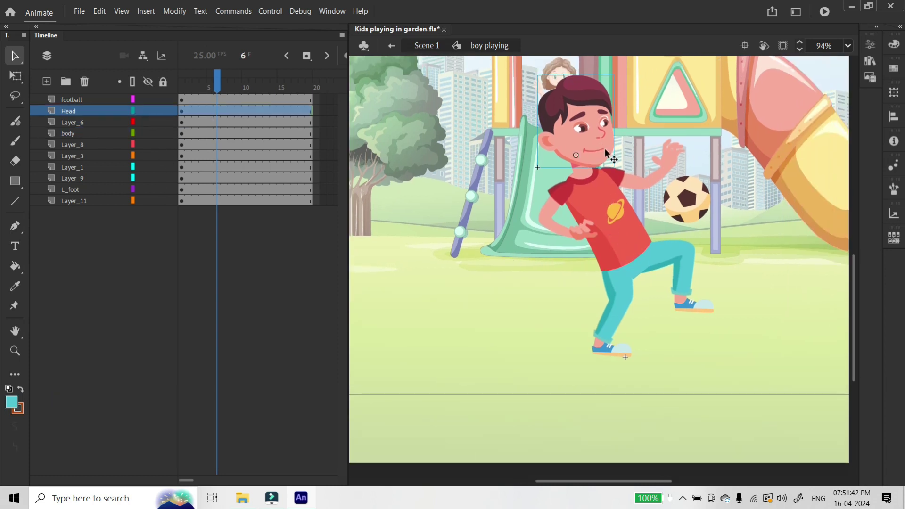
click(210, 92)
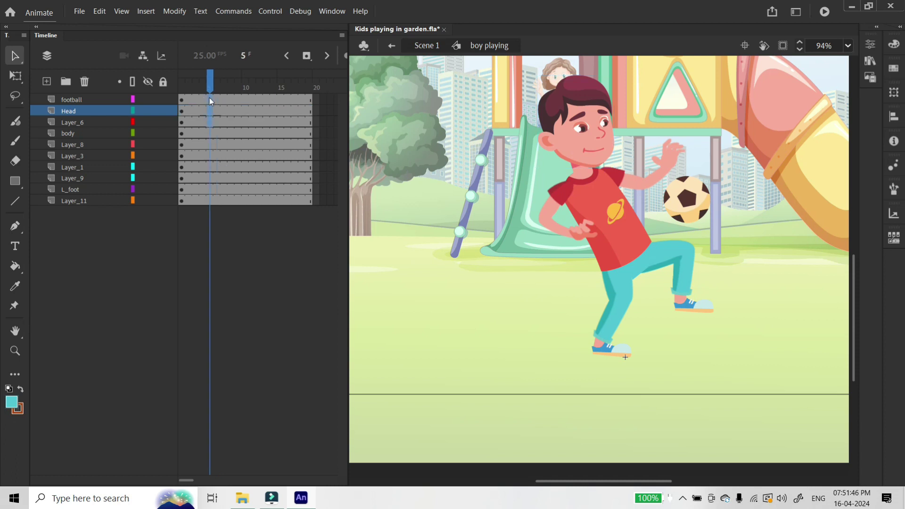
click(560, 237)
click(637, 273)
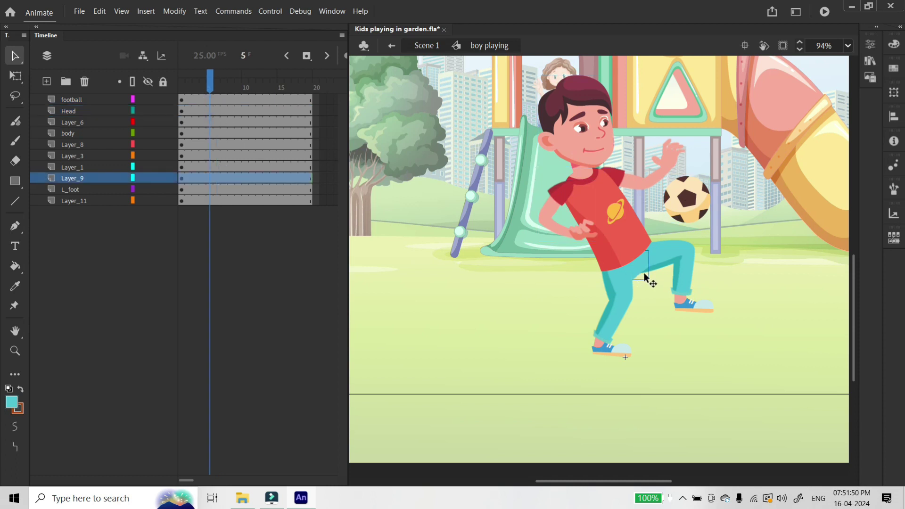
key(F8)
click(455, 69)
triple_click(376, 45)
text(waist)
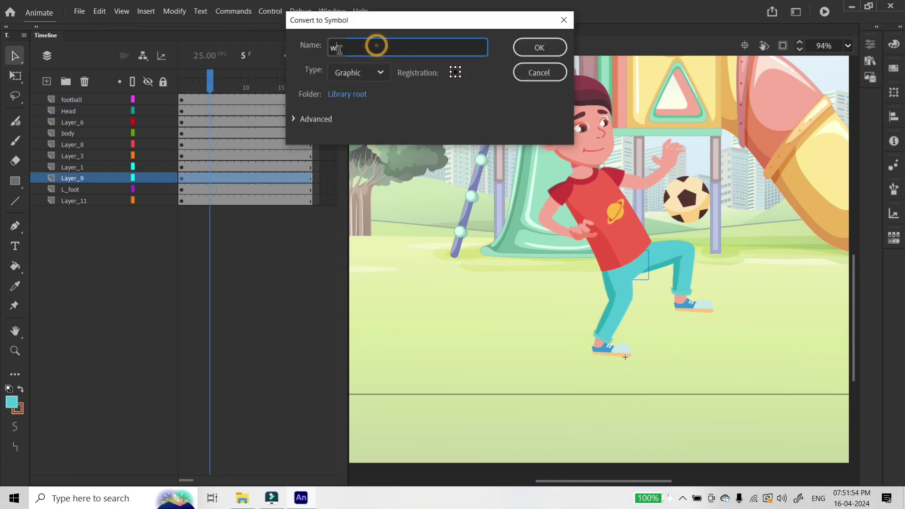
click(534, 48)
Turn off Snap to Objects for the stage and save the file
key(q)
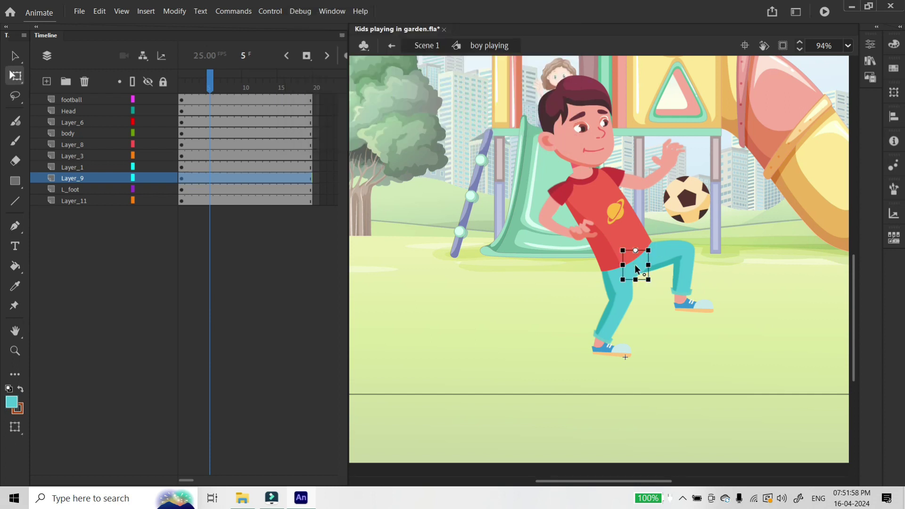
right_click(724, 238)
mouse_move(764, 364)
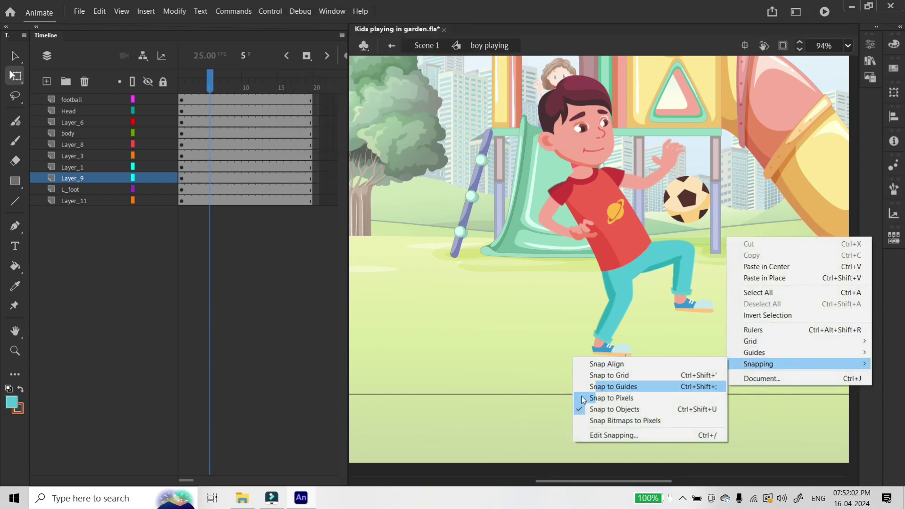
click(584, 409)
key(ctrl+s)
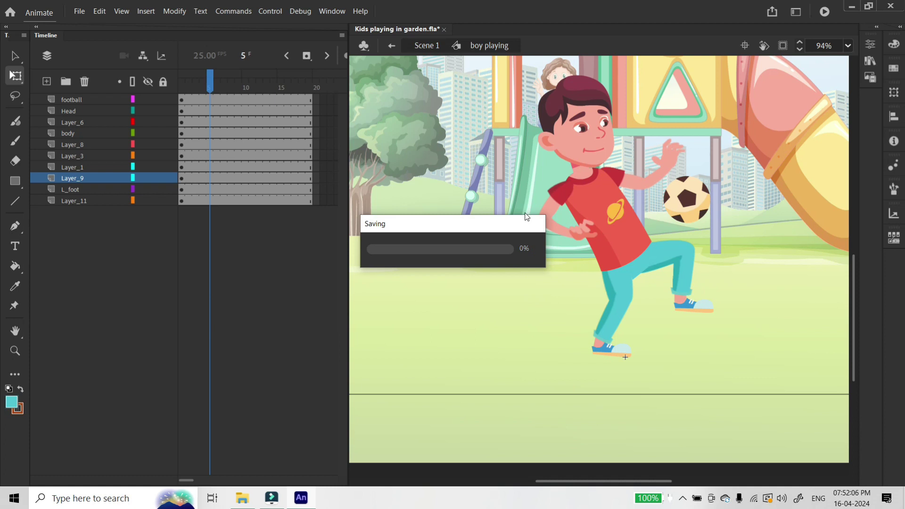
Raise the football above the boy's raised hand for the starting pose and insert keyframes at frame 5 on all layers
click(689, 203)
drag(692, 210, 641, 122)
key(v)
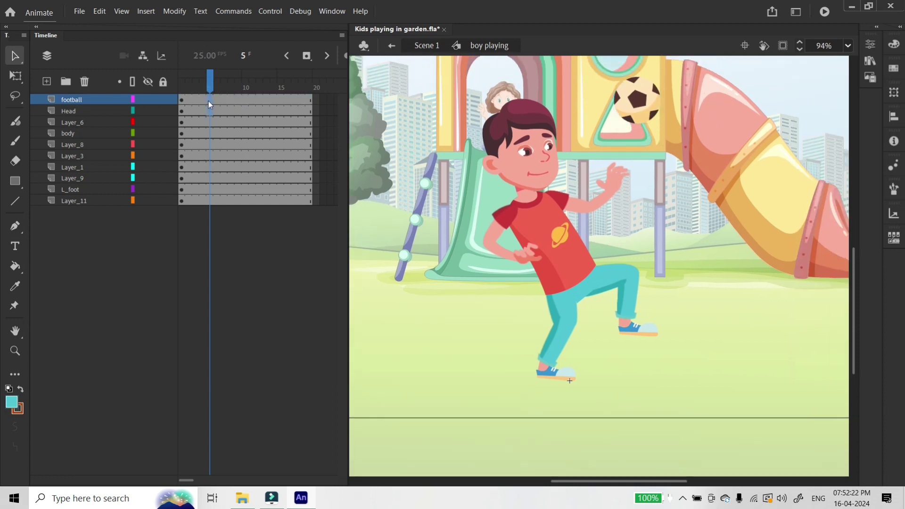
drag(208, 101, 210, 200)
key(F6)
Move the football at frame 5 down to just above the raised foot and scrub the opening frames
click(649, 115)
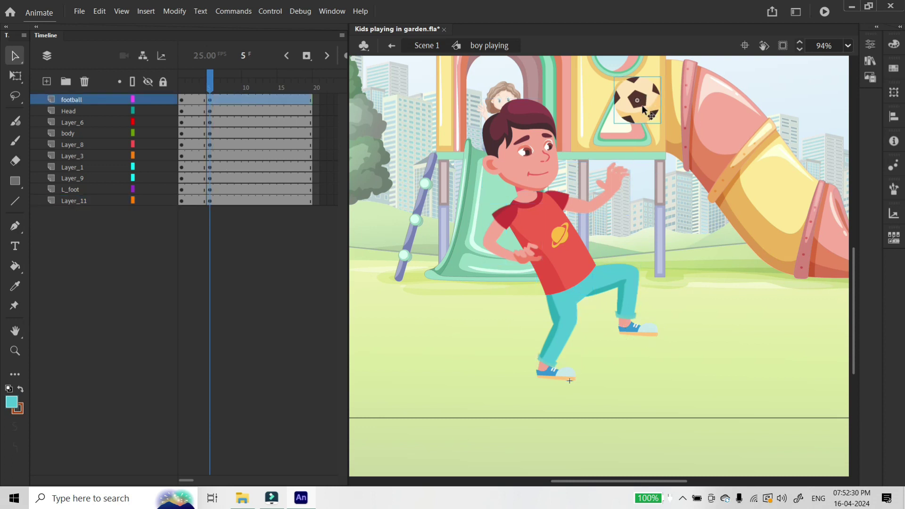
drag(639, 104, 651, 298)
click(182, 84)
click(204, 84)
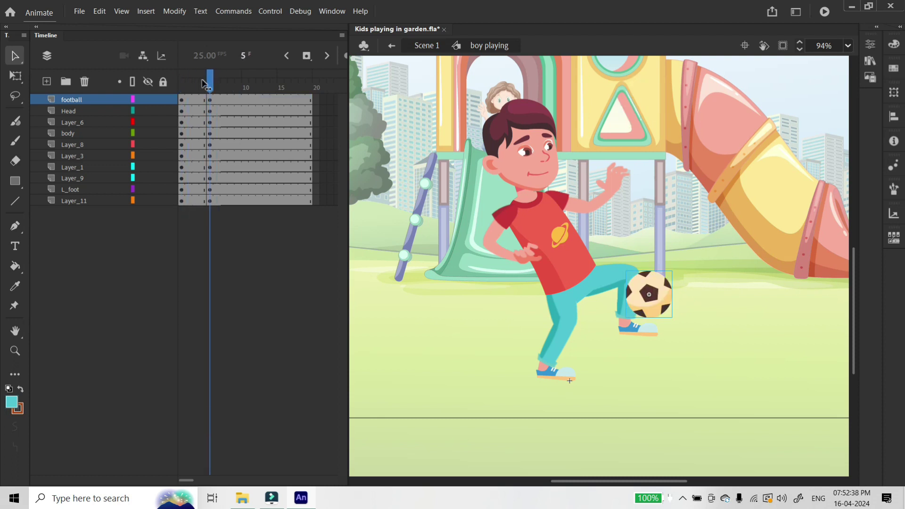
click(578, 250)
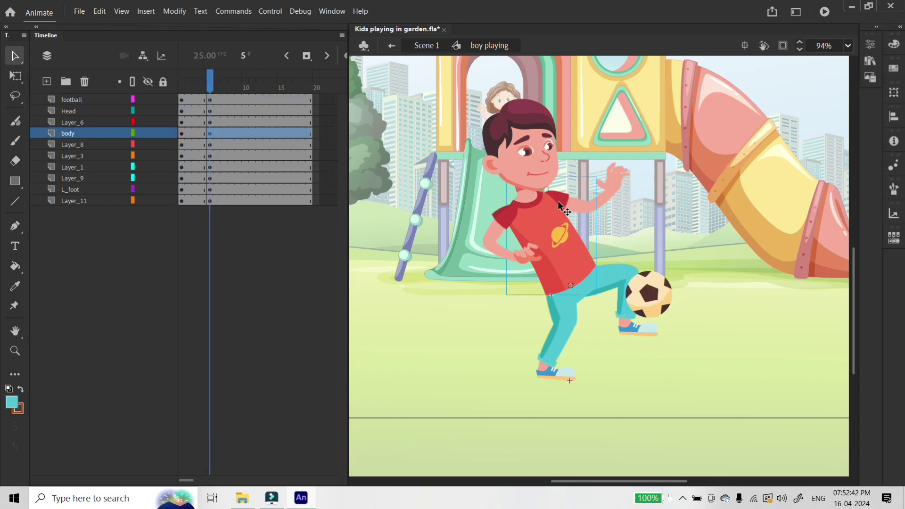
drag(219, 98, 218, 202)
drag(223, 99, 222, 204)
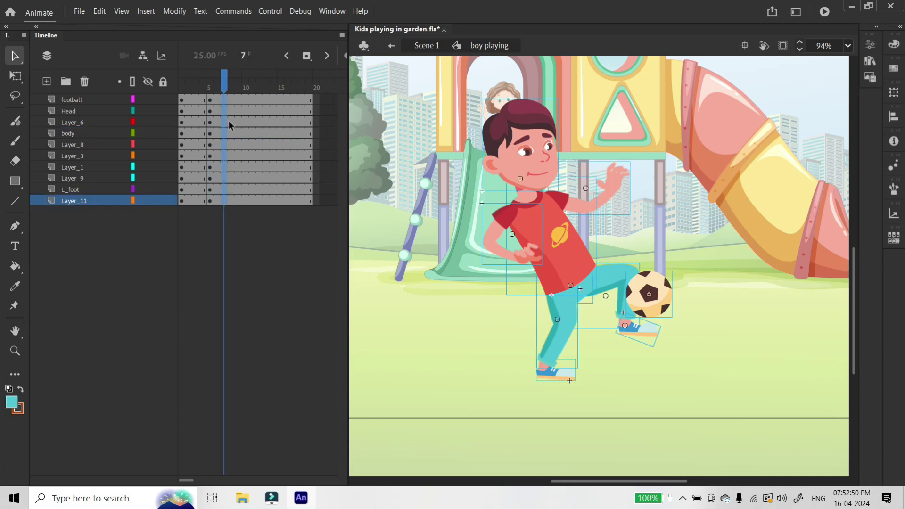
At frame 5, select the head, torso and both arms together and rotate them slightly clockwise into a more upright posture
click(210, 88)
drag(653, 133, 486, 245)
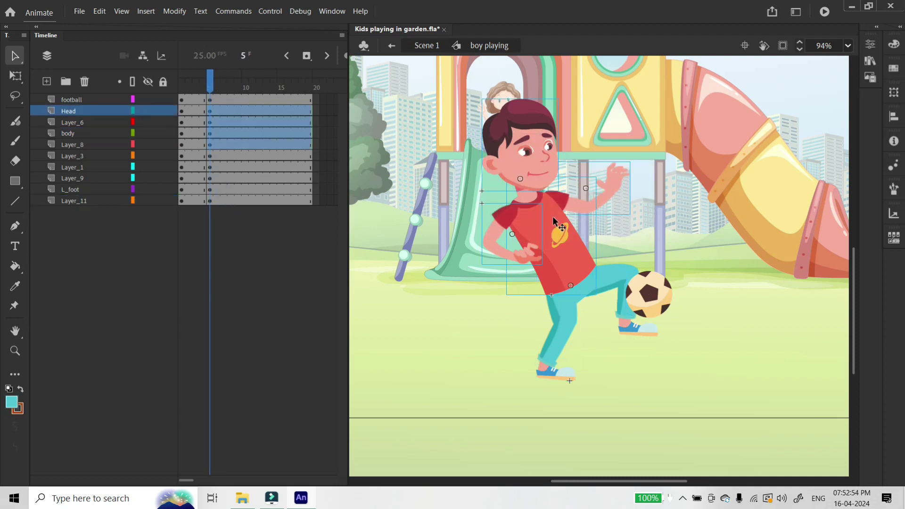
key(q)
drag(639, 98, 646, 104)
Bend the standing leg on Layer_3 at the knee and hip using its warp bones at frame 5
click(559, 313)
key(w)
click(569, 321)
click(565, 287)
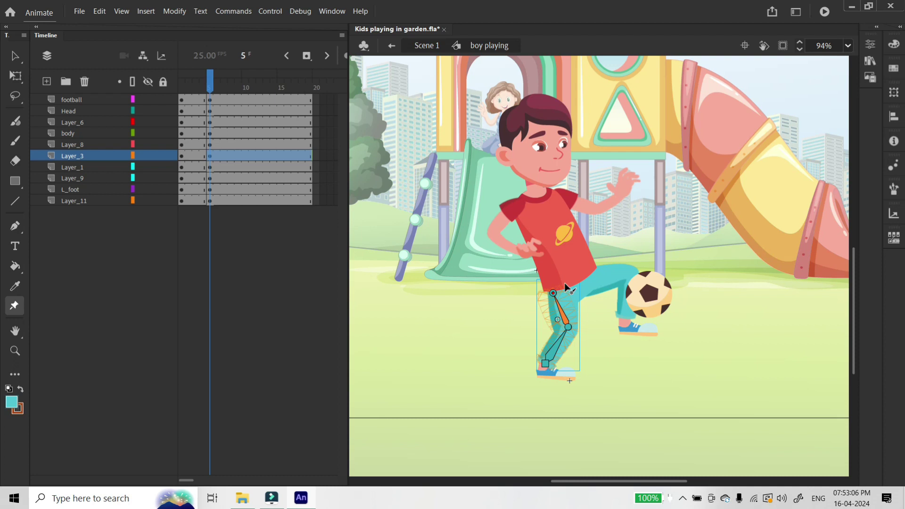
Select the upper body, waist and raised leg together at frame 5 and lower them slightly onto the standing leg
key(v)
click(599, 300)
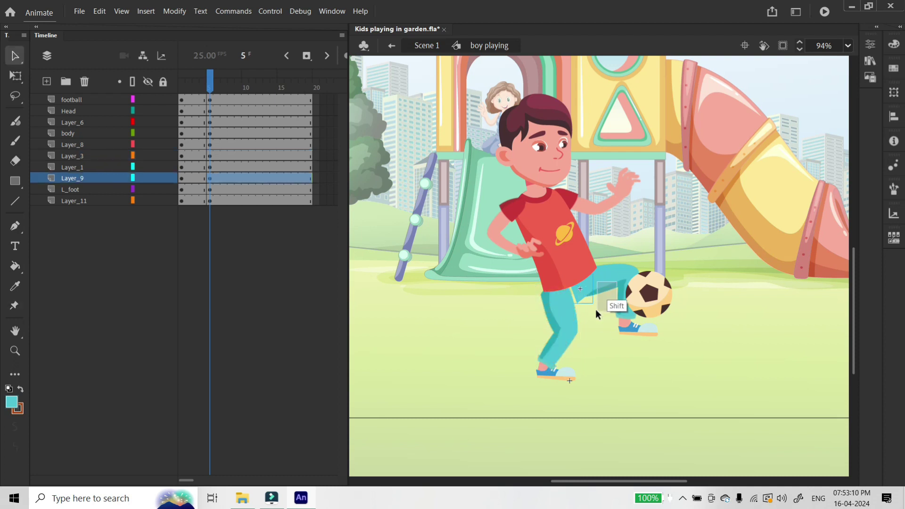
shift+click(608, 279)
click(555, 227)
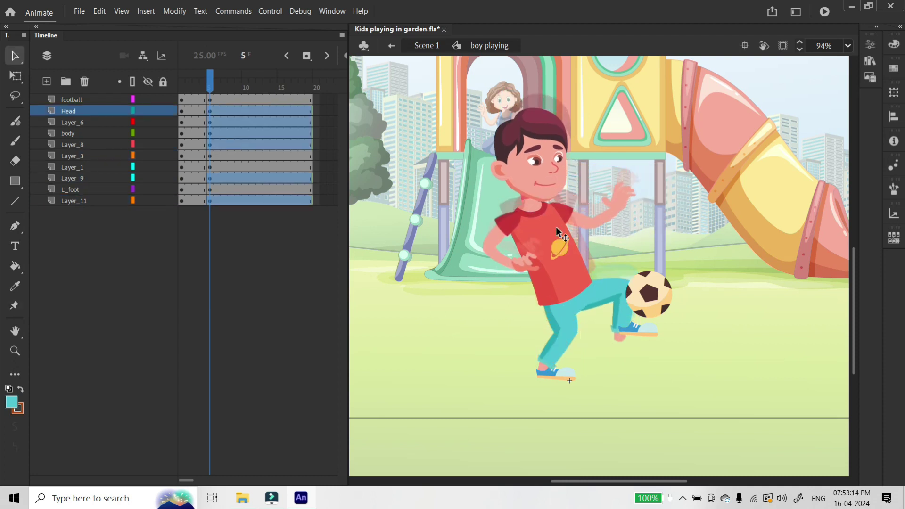
Pose the raised leg on Layer_11 with its warp bones at frame 5 and align the L_foot shoe with its ankle
click(640, 338)
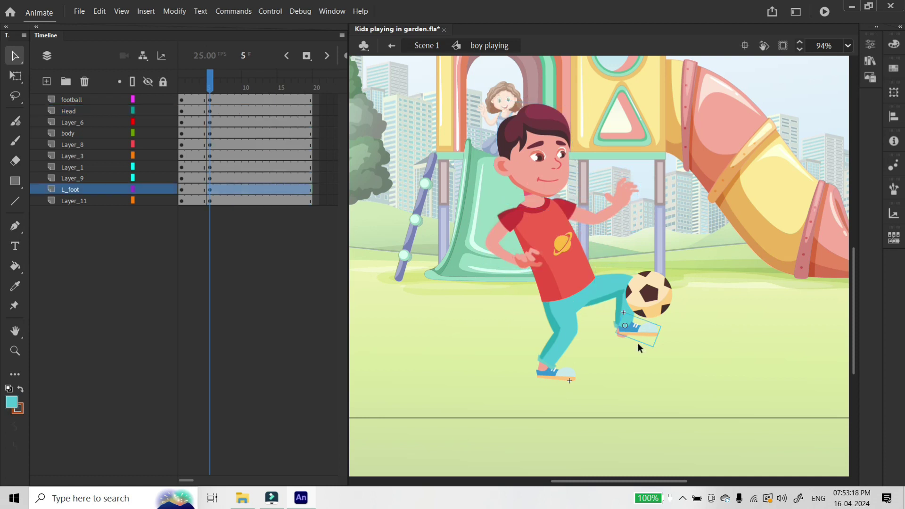
click(615, 292)
key(q)
key(w)
drag(628, 333, 627, 334)
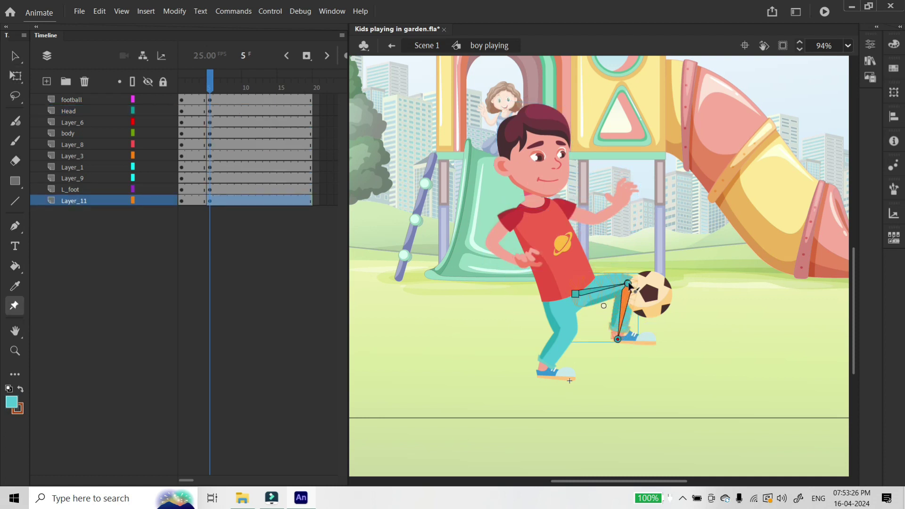
key(v)
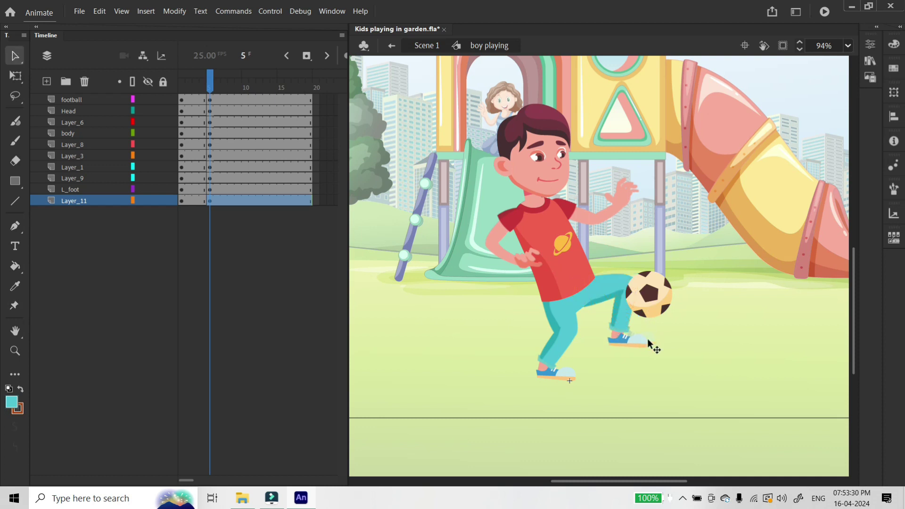
click(648, 343)
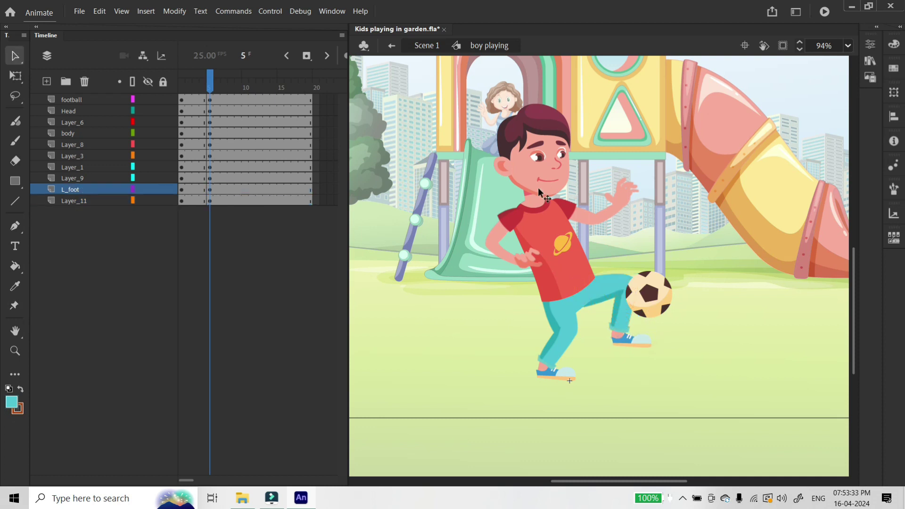
Repose both arms with their warp bones at frame 5, lowering the raised forearm and moving the other elbow closer to the body
click(619, 213)
key(w)
drag(619, 209, 619, 222)
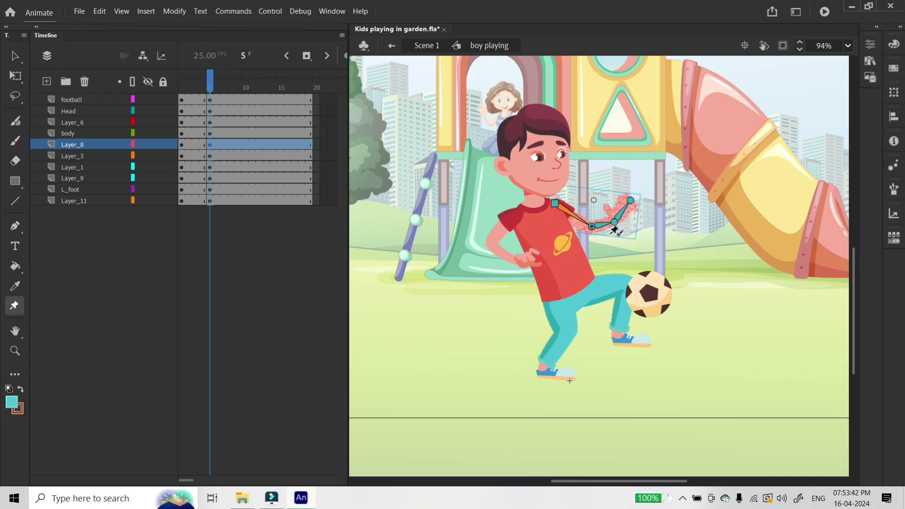
click(513, 228)
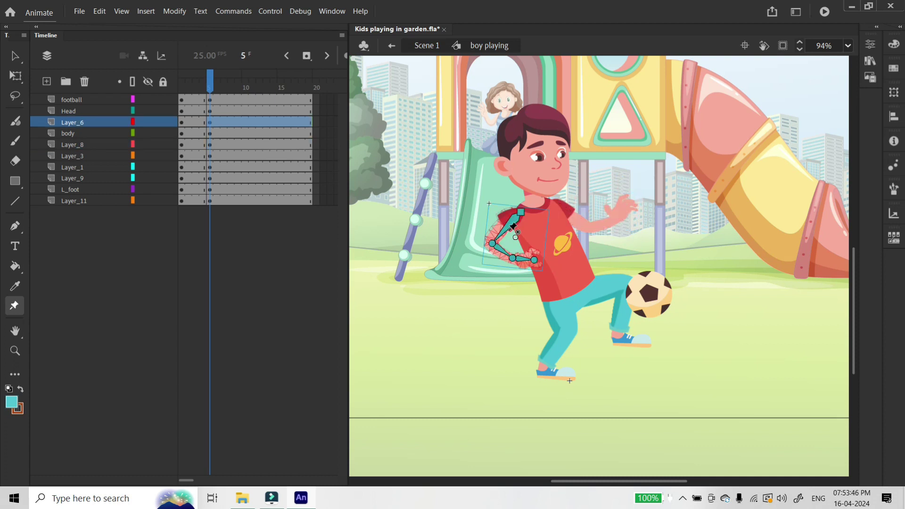
drag(491, 246, 501, 247)
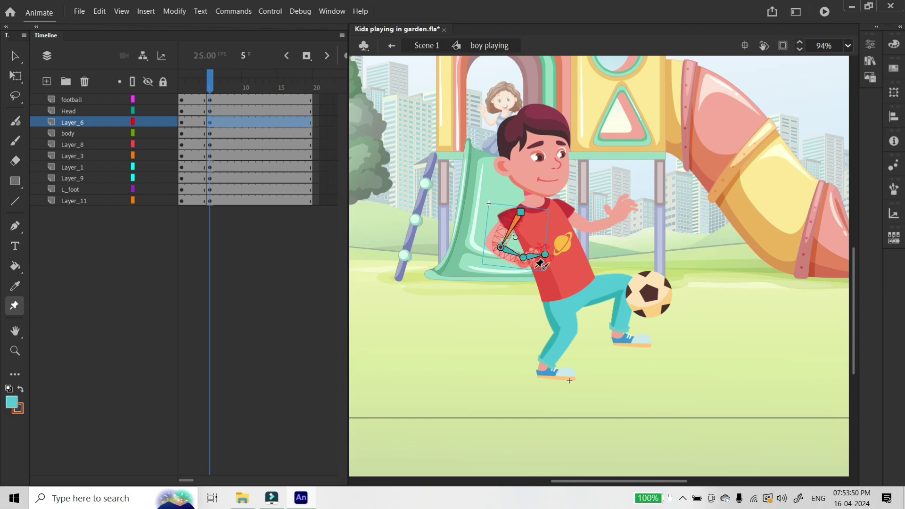
Nudge the head slightly, lower the football onto the raised foot at frame 5, and play back the motion
key(v)
drag(556, 152, 559, 157)
click(661, 285)
key(shift+Down)
key(shift+Down)
key(shift+Down)
key(shift+Down)
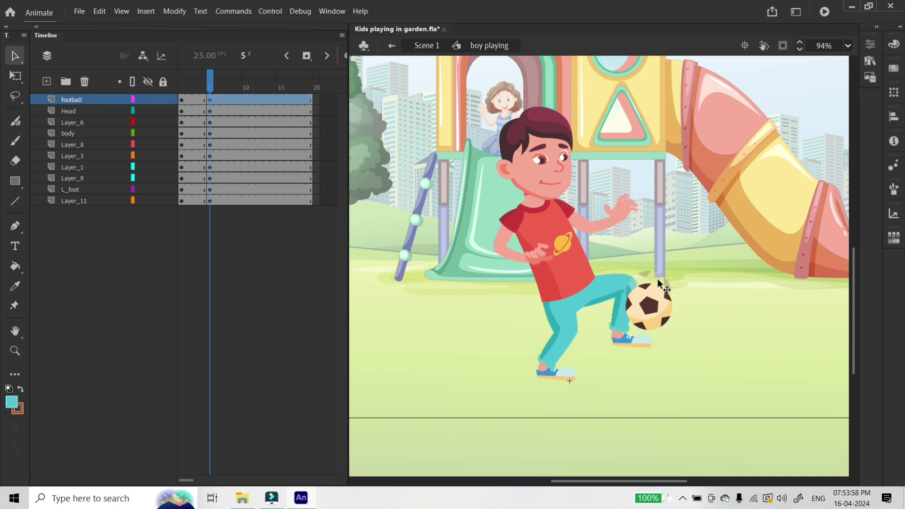
drag(189, 83, 204, 82)
key(Return)
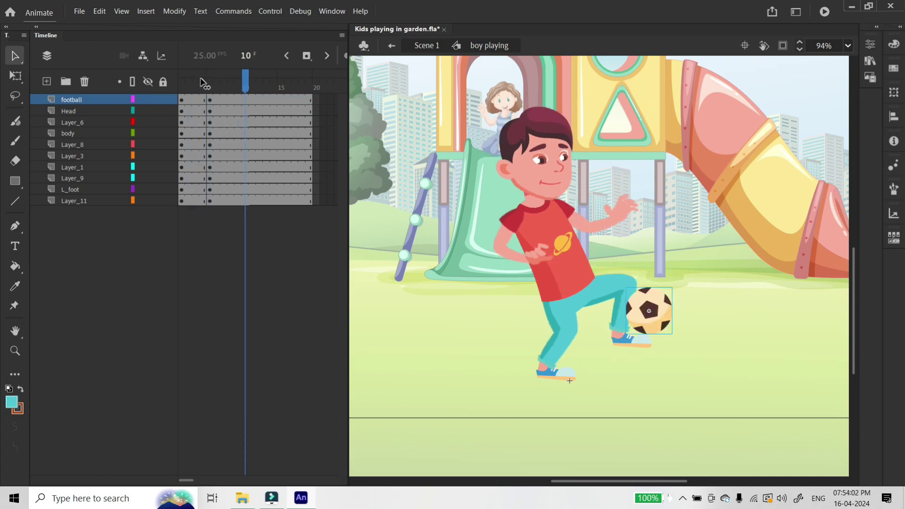
Insert keyframes on all layers at frames 6 and 9, and copy the starting pose to frame 12
drag(219, 100, 217, 200)
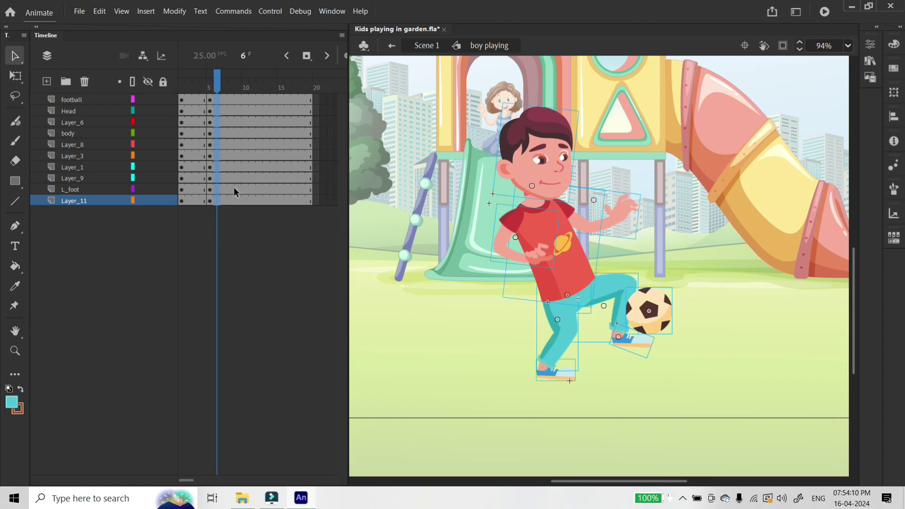
key(F6)
click(241, 91)
drag(240, 100, 241, 203)
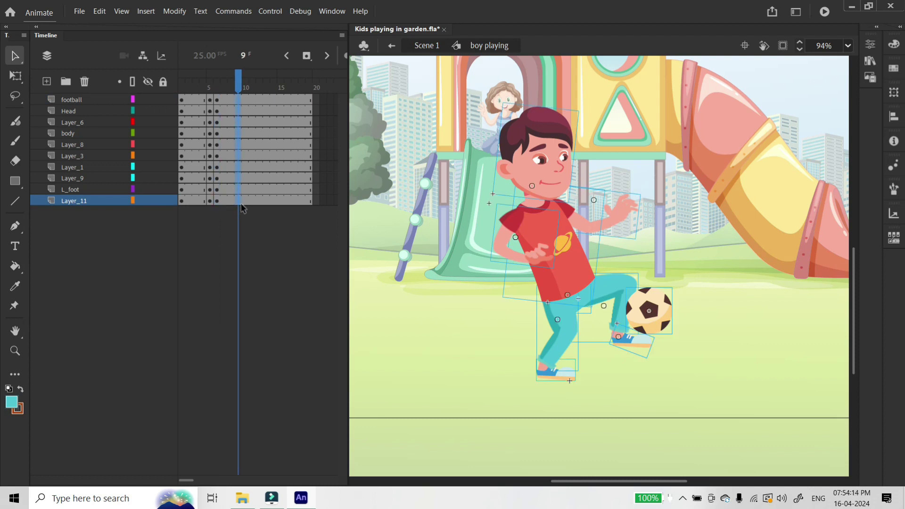
key(Return)
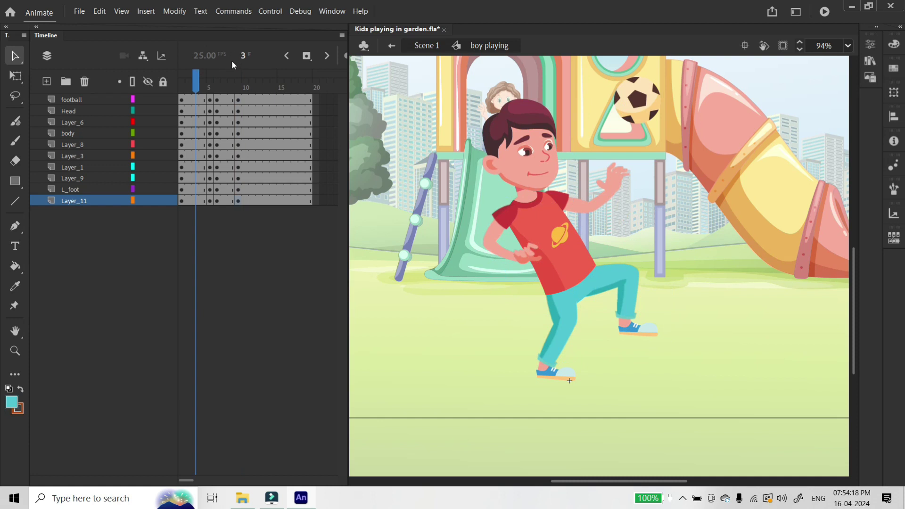
drag(198, 106, 260, 204)
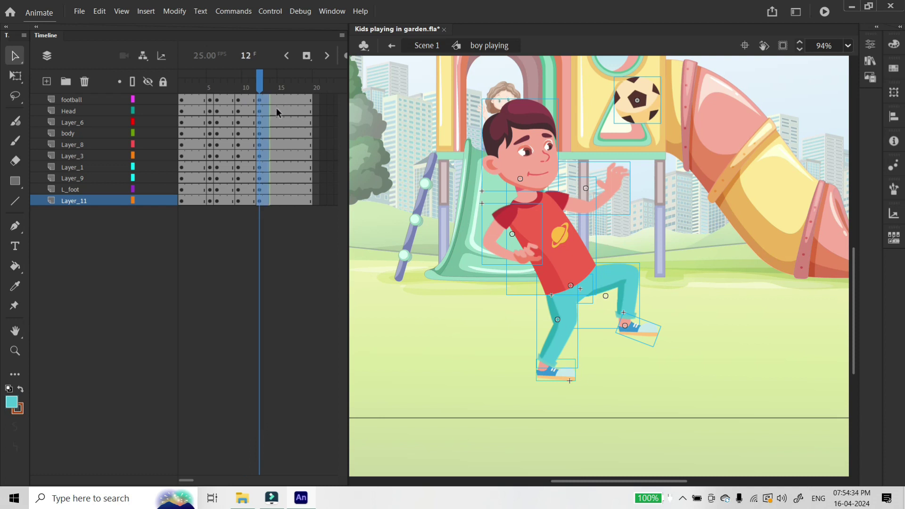
Straighten the standing leg on Layer_3 at frame 9 by moving its hip warp joint slightly up and back
click(238, 88)
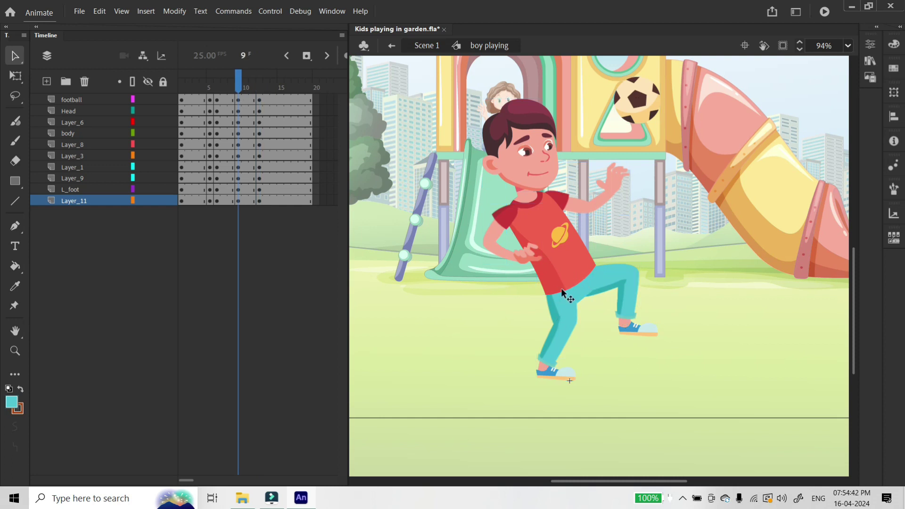
key(q)
click(559, 306)
key(w)
click(567, 317)
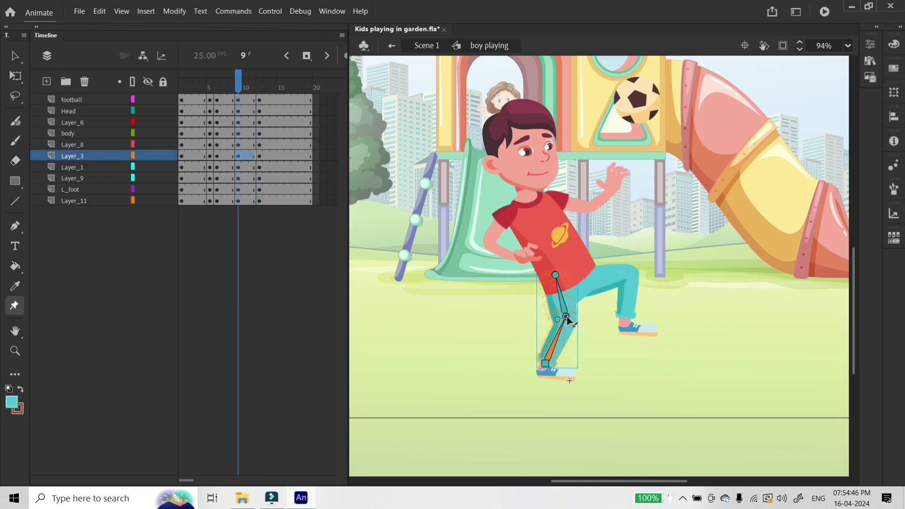
drag(555, 274, 549, 273)
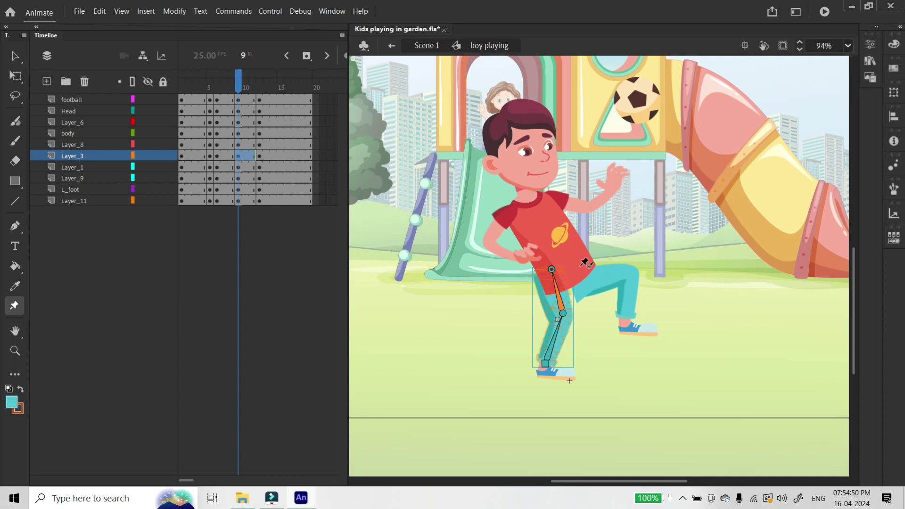
Select the upper body and raised leg with its shoe at frame 9 and move them up and back onto the standing hip
key(v)
drag(669, 214, 581, 322)
drag(668, 168, 499, 233)
drag(569, 245, 561, 235)
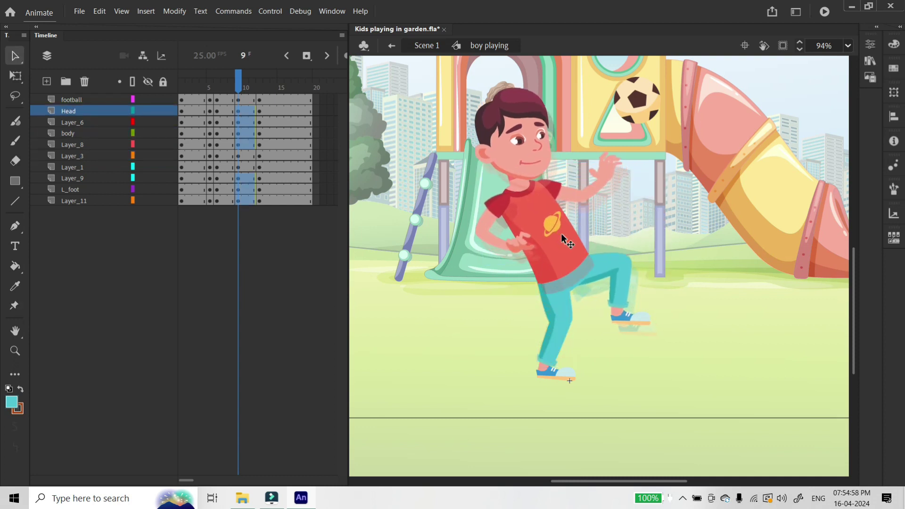
Swing the raised lower leg on Layer_11 forward and up with its warp bones at frame 9 and align the L_foot shoe
click(623, 286)
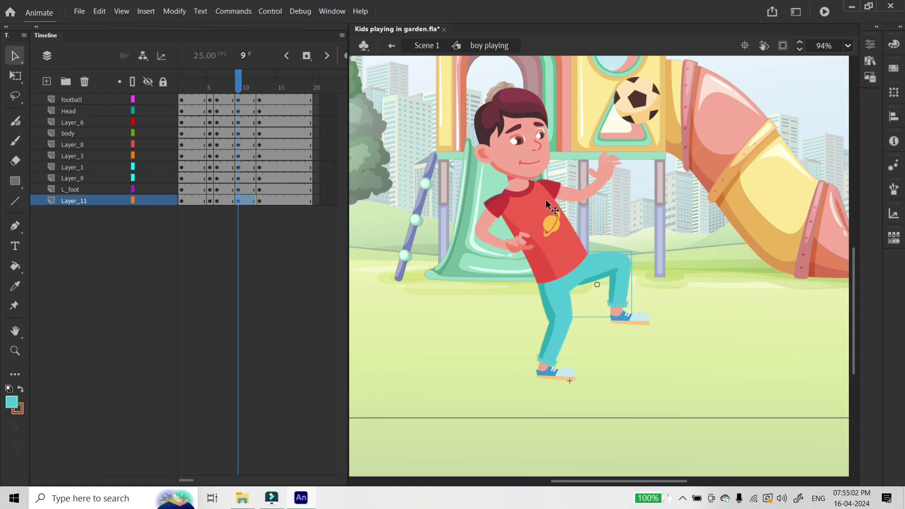
key(m)
drag(622, 252, 621, 325)
key(v)
click(624, 323)
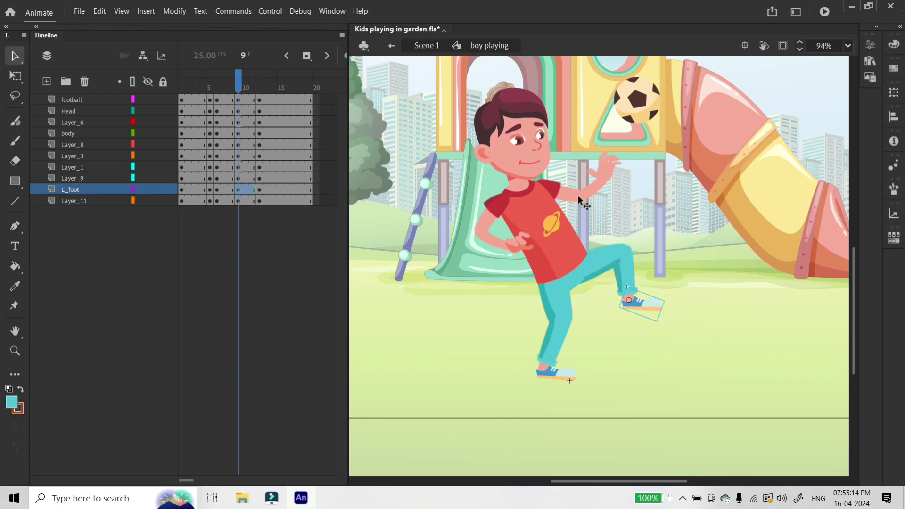
Repose both arms with their warp bones at frame 9, raising the front forearm and lowering the rear hand beside the body
click(586, 200)
key(m)
drag(605, 185, 600, 157)
key(q)
click(499, 232)
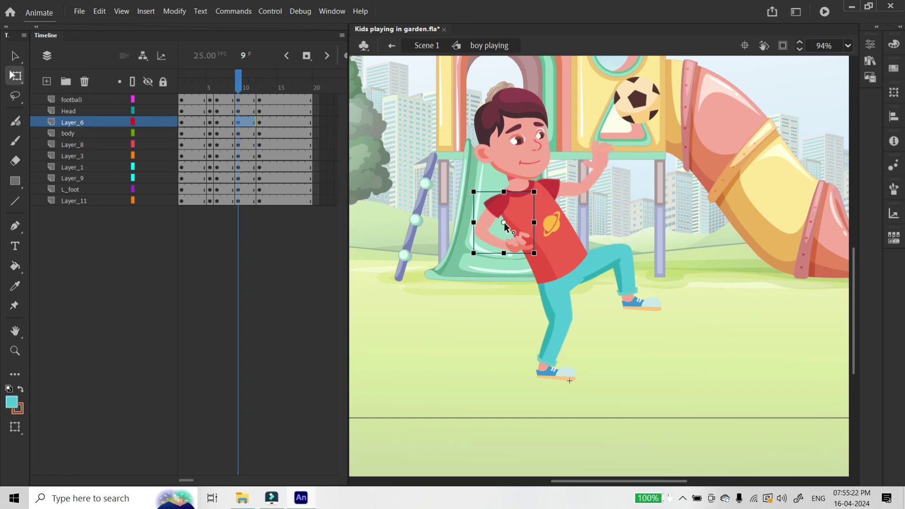
key(m)
drag(484, 233, 519, 254)
key(v)
Tilt the head slightly backward at frame 9 and play back the motion
click(511, 172)
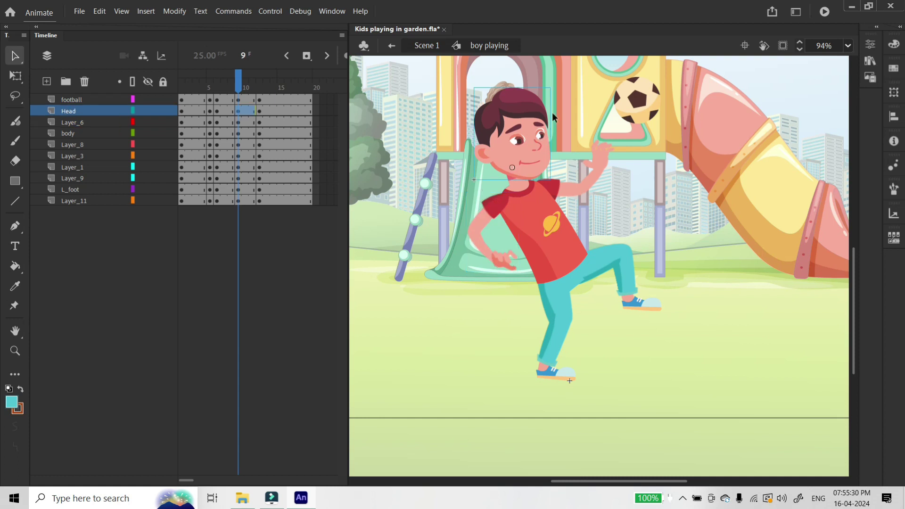
key(q)
key(Return)
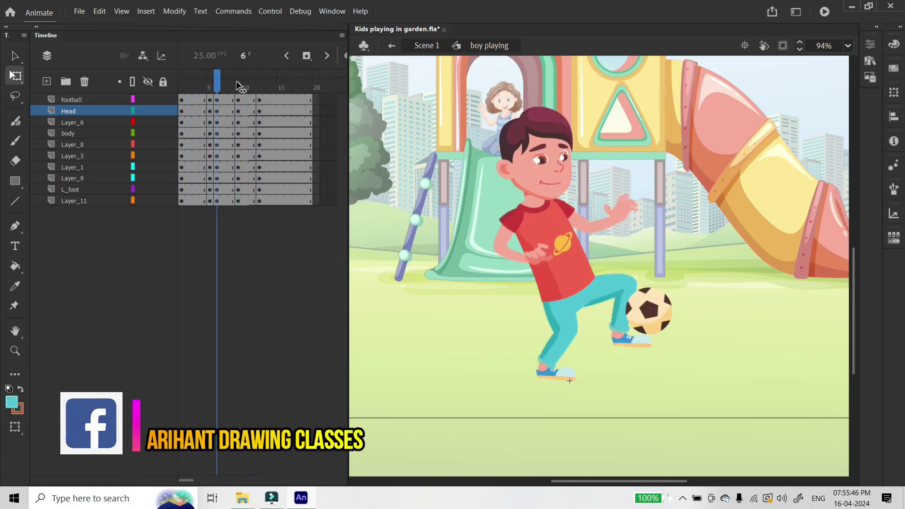
key(period)
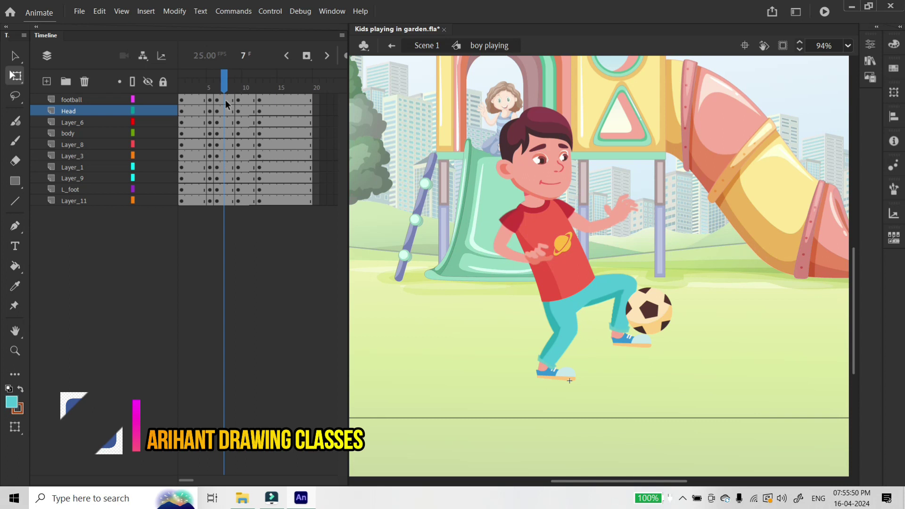
Create a classic tween on all layers between frame 1 and the frame 5 pose, converting the frame content to symbols
click(625, 303)
drag(189, 99, 193, 202)
right_click(194, 201)
click(217, 186)
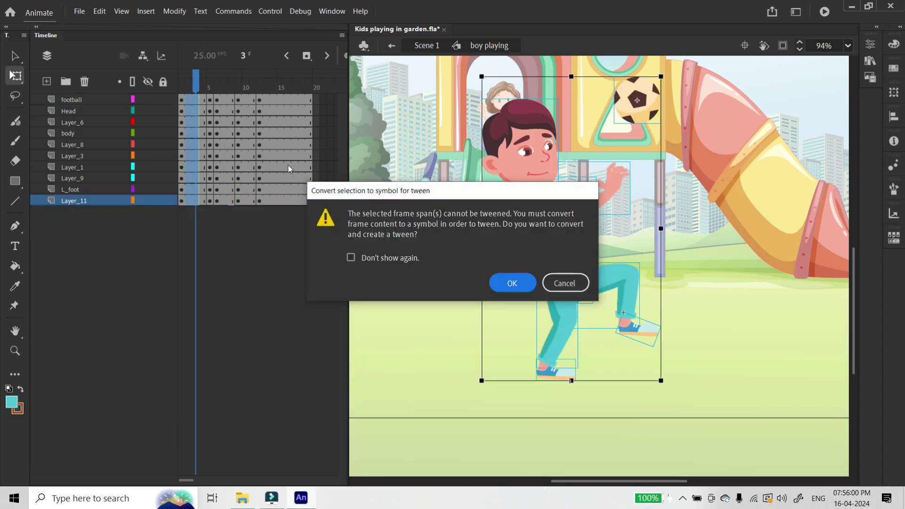
click(510, 284)
Create classic tweens on all layers from frame 6 through frame 12, converting the content to symbols, and play them back
drag(225, 99, 244, 202)
right_click(238, 186)
click(256, 186)
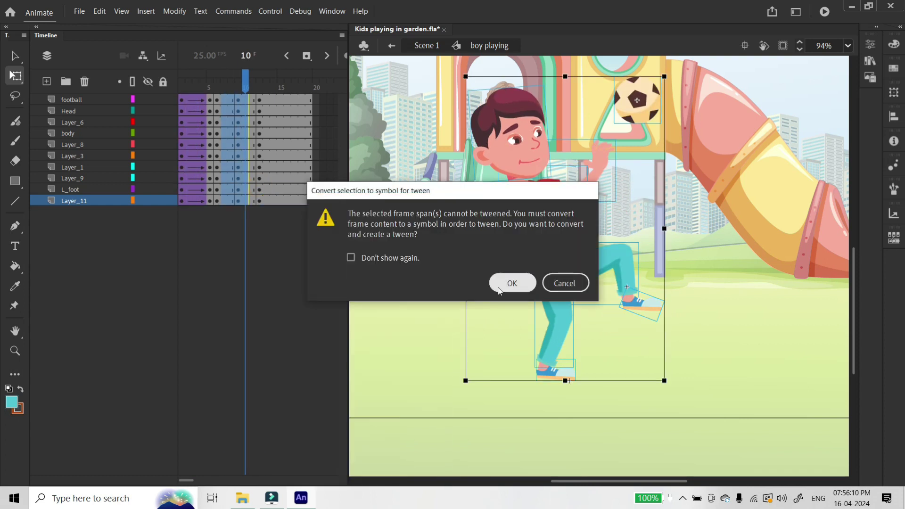
click(498, 287)
key(Return)
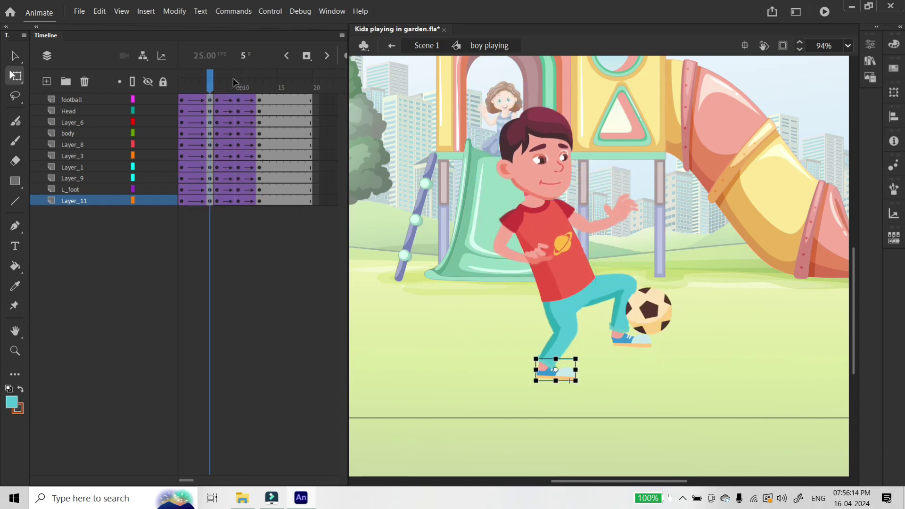
click(181, 83)
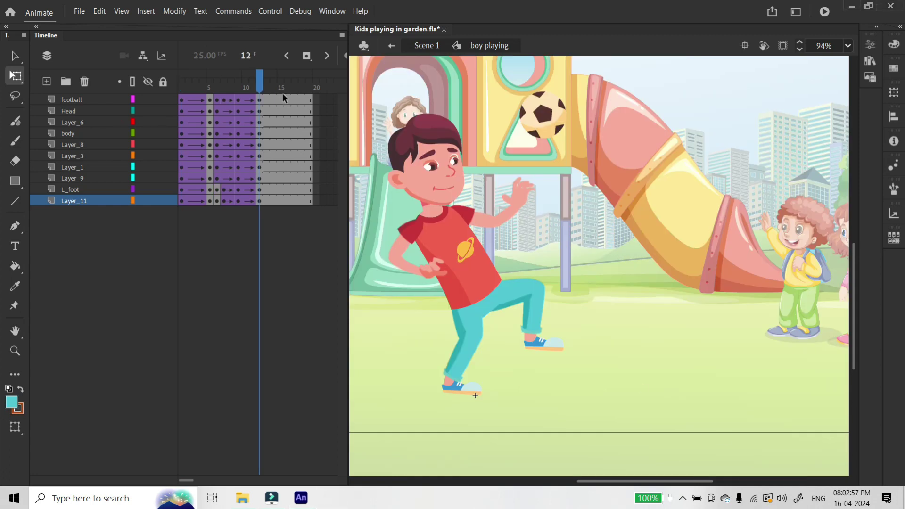
Widen the timeline and turn on Edit Multiple Frames, extending its range from frame 1 to frame 12 to compare the poses
drag(349, 75, 393, 70)
click(370, 57)
drag(242, 84, 182, 84)
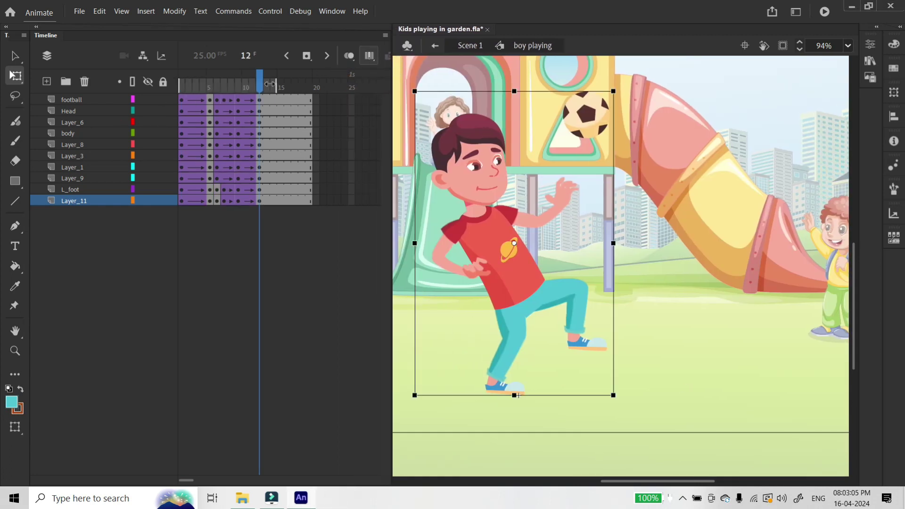
drag(261, 77, 253, 79)
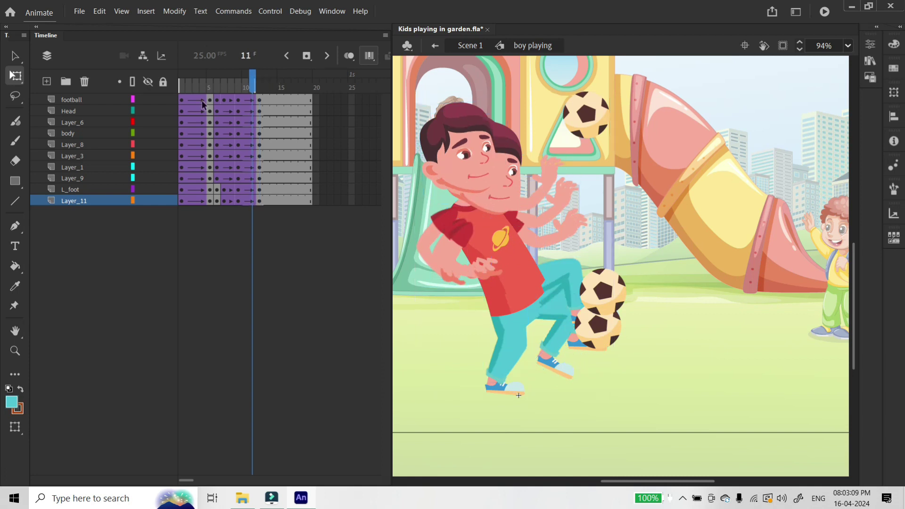
Apply a classic ease-in to all layers' tweens before frame 5 and an ease-out to their tweens starting at frame 7
drag(196, 101, 190, 201)
click(870, 44)
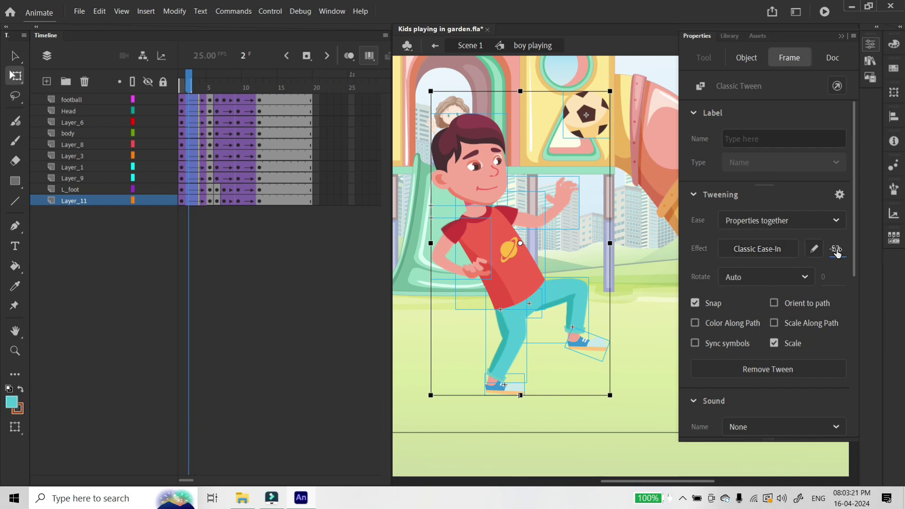
click(231, 100)
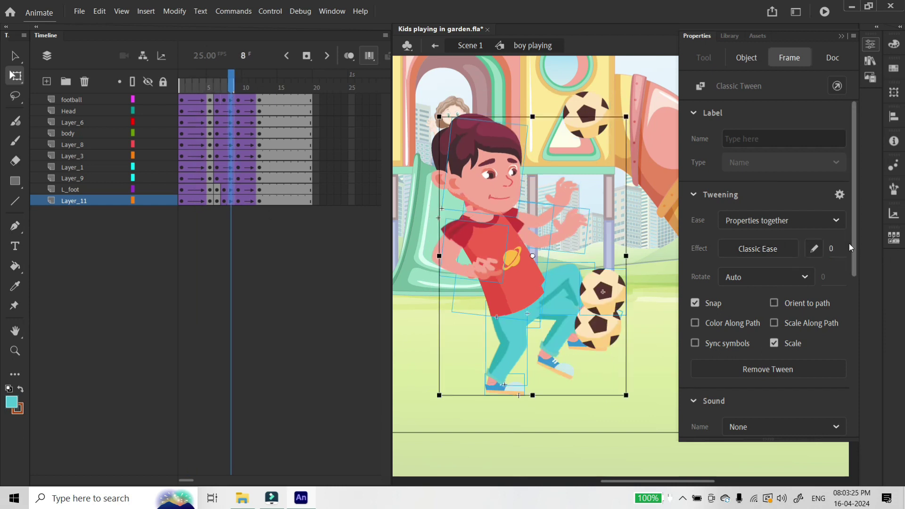
drag(831, 248, 853, 243)
Set the ease of all layers' tweens between frames 9 and 12 to 20
drag(246, 101, 247, 201)
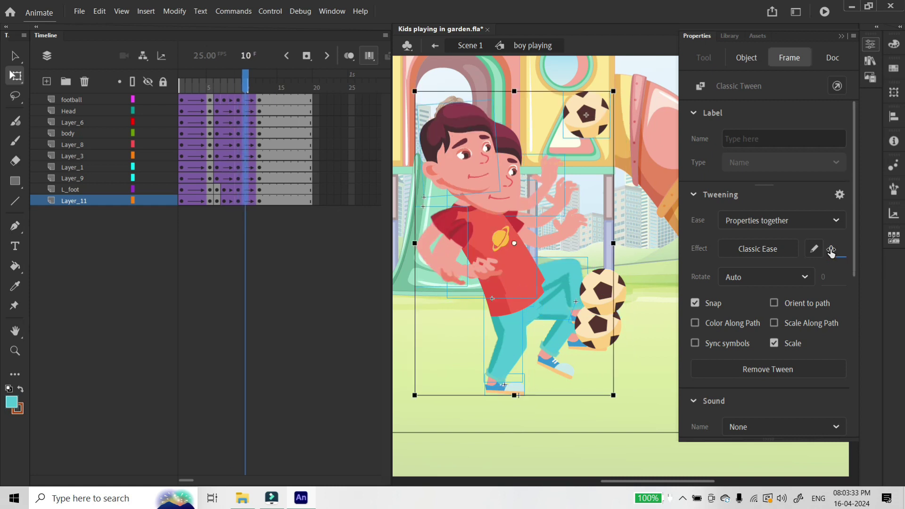
text(20)
key(Return)
Turn off Edit Multiple Frames, widen the timeline further, and enable looped playback over frames 1 to 12
click(369, 55)
click(412, 78)
drag(412, 78, 444, 76)
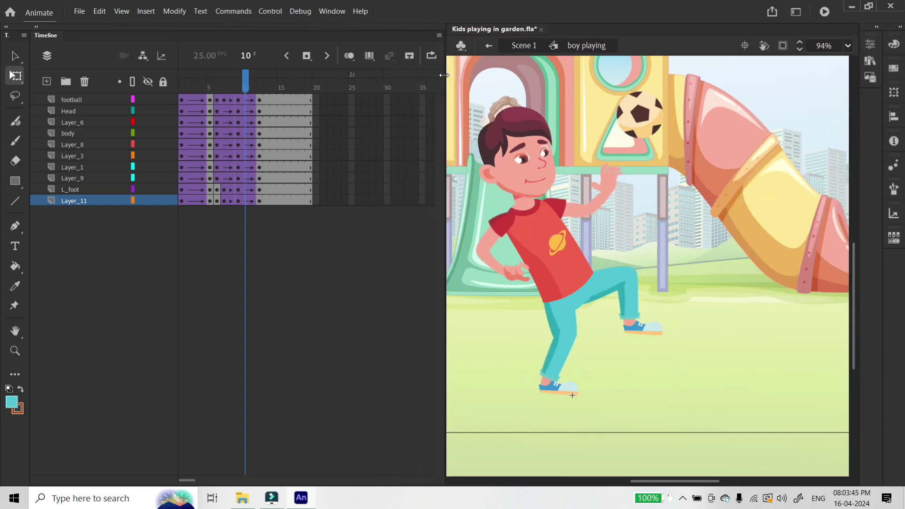
click(431, 55)
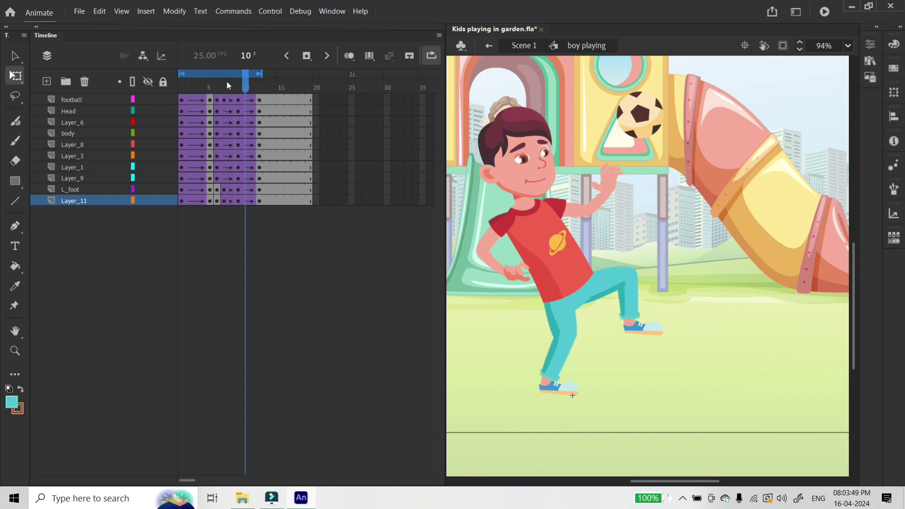
drag(196, 88, 156, 84)
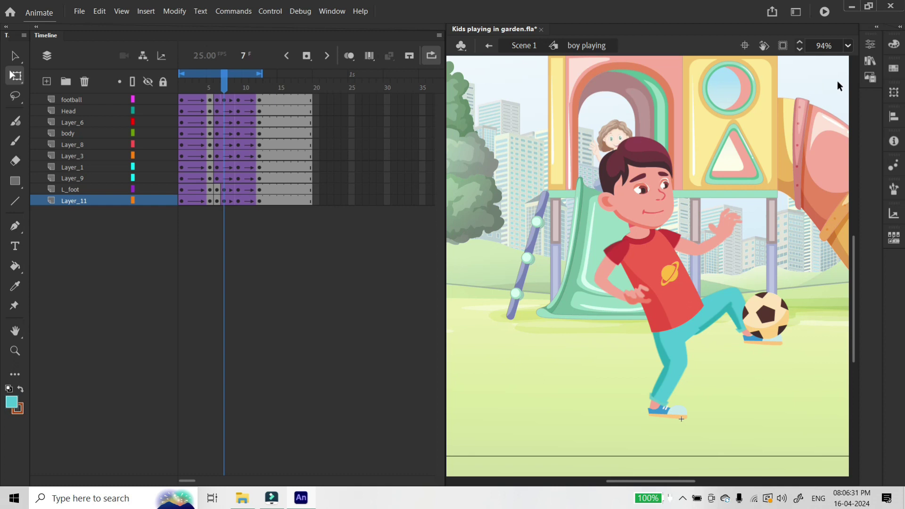
Insert two frames on all layers to lengthen the tween between the keyframes at frames 7 and 9
click(866, 7)
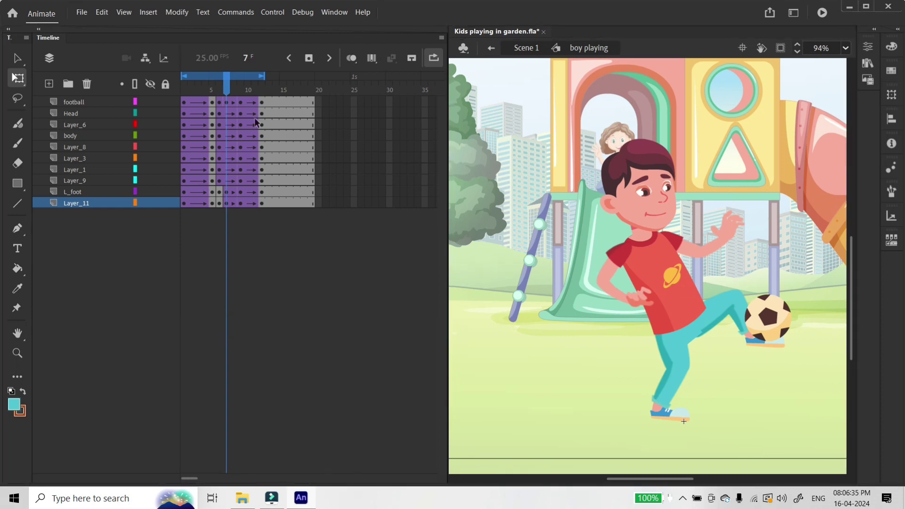
key(F5)
key(F5)
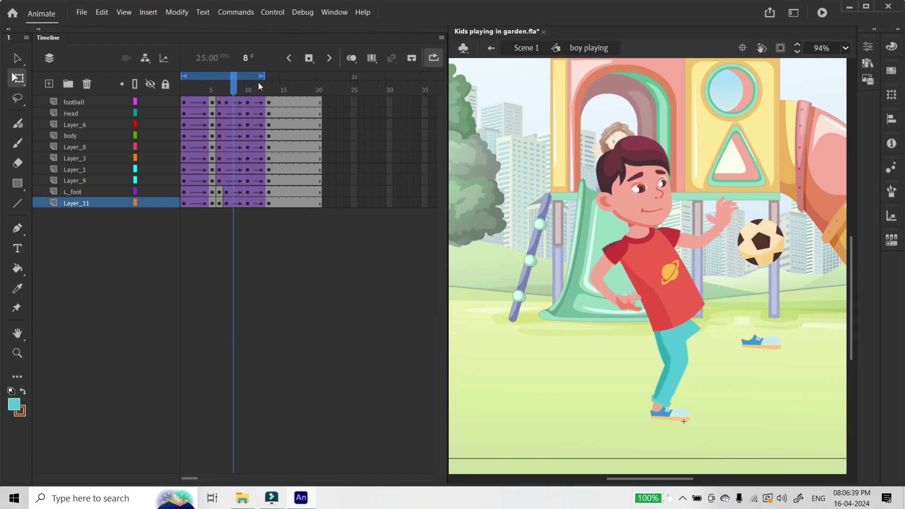
Move the football slightly higher at the frame 11 keyframe to form the peak of its bounce
drag(244, 93, 254, 92)
click(755, 157)
drag(759, 143, 759, 127)
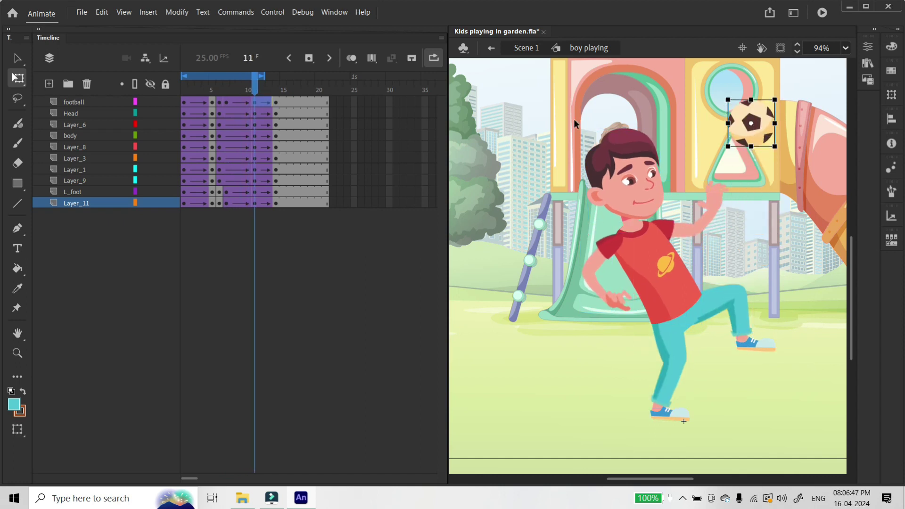
Step forward and back through the frames around the frame 11 keyframe to check the kick and the football's motion
click(252, 89)
key(period)
key(period)
key(period)
key(period)
key(comma)
key(comma)
key(comma)
key(comma)
key(comma)
key(comma)
key(comma)
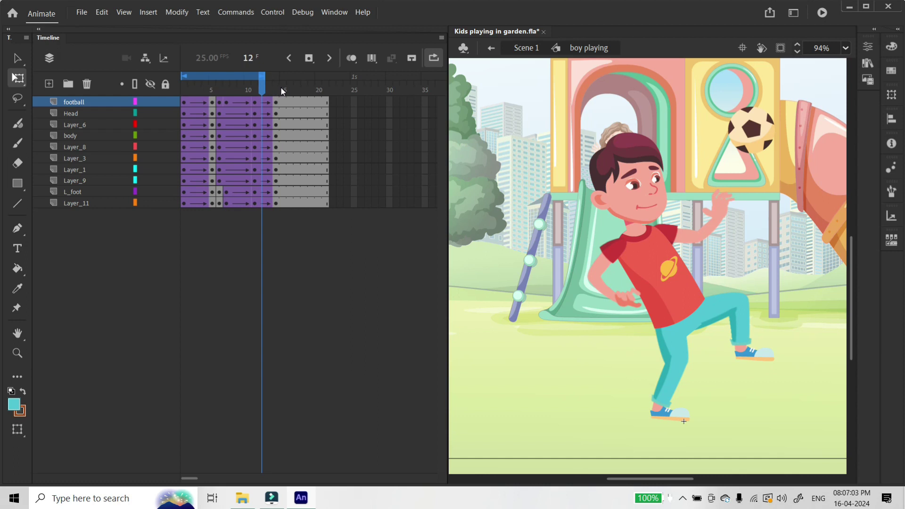
Insert two frames on all layers after the frame 11 keyframe to slow the ball's return, and play back the loop
key(F5)
key(F5)
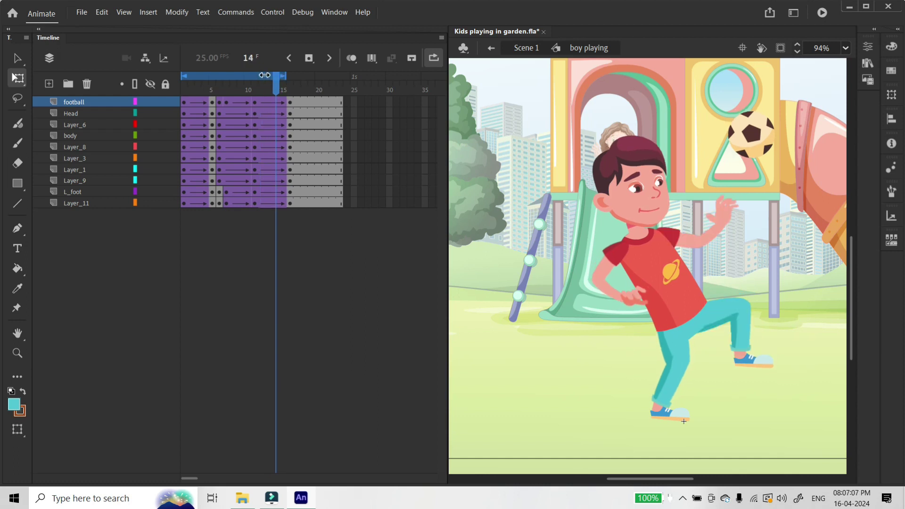
key(Return)
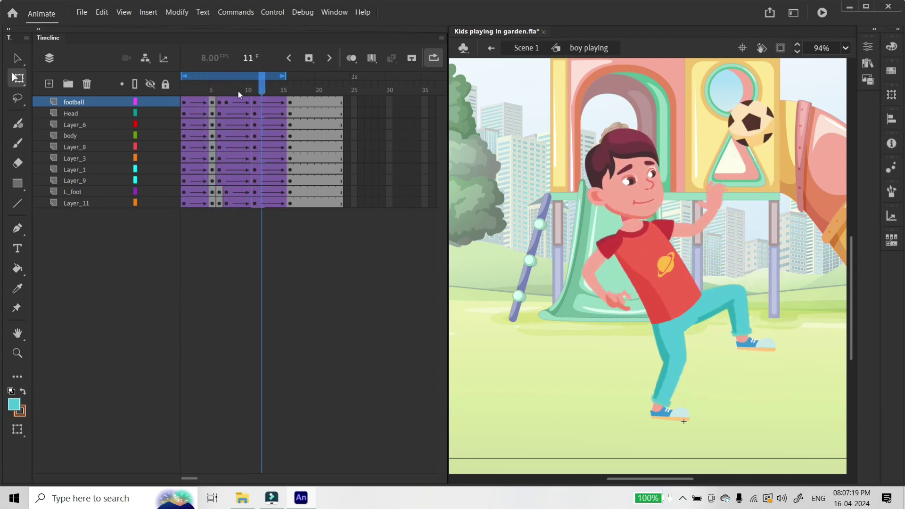
key(Return)
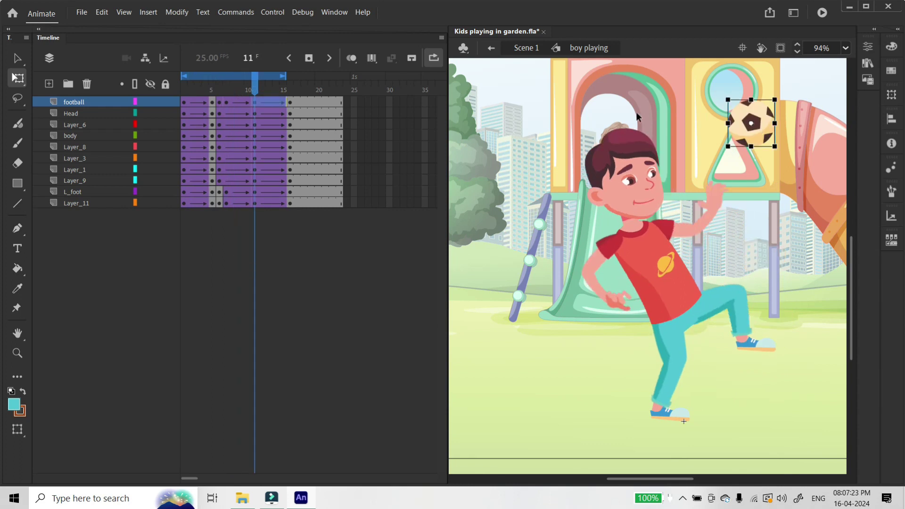
Rotate the football clockwise at the frame 11 keyframe and play back the loop
drag(780, 96, 790, 123)
key(Return)
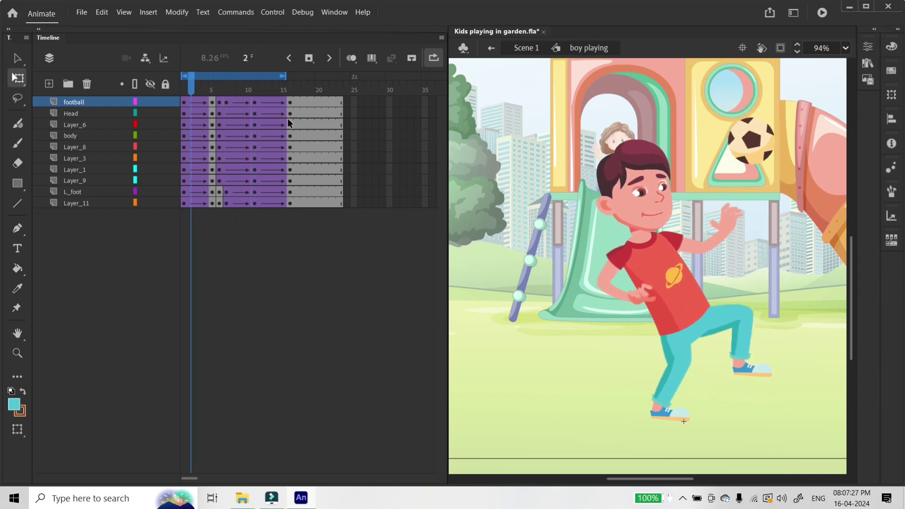
key(Return)
Rotate the football clockwise at its frame 1 keyframe and play back the loop
click(757, 128)
drag(780, 113, 787, 131)
click(185, 104)
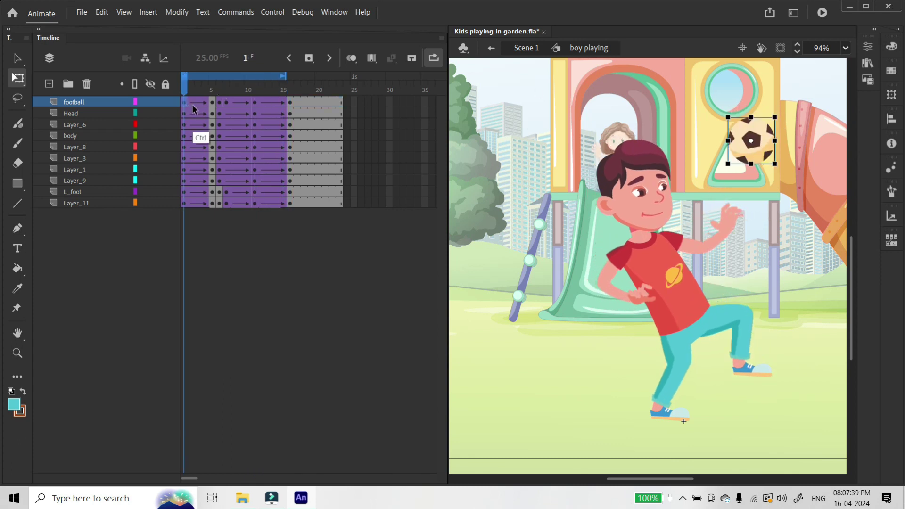
key(ctrl+y)
key(Return)
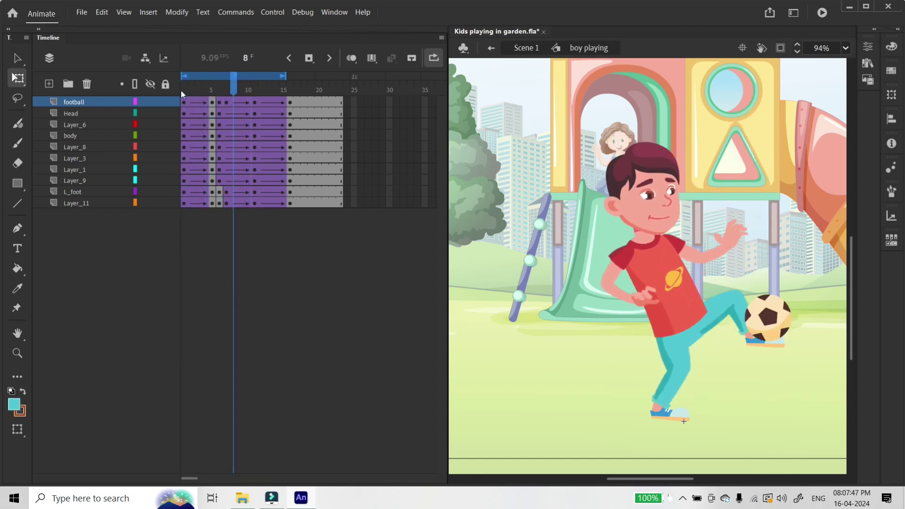
key(Return)
Turn on onion skinning at frame 10, extend its range back towards frame 1 to examine the football's rise, and play the loop
drag(240, 99, 246, 202)
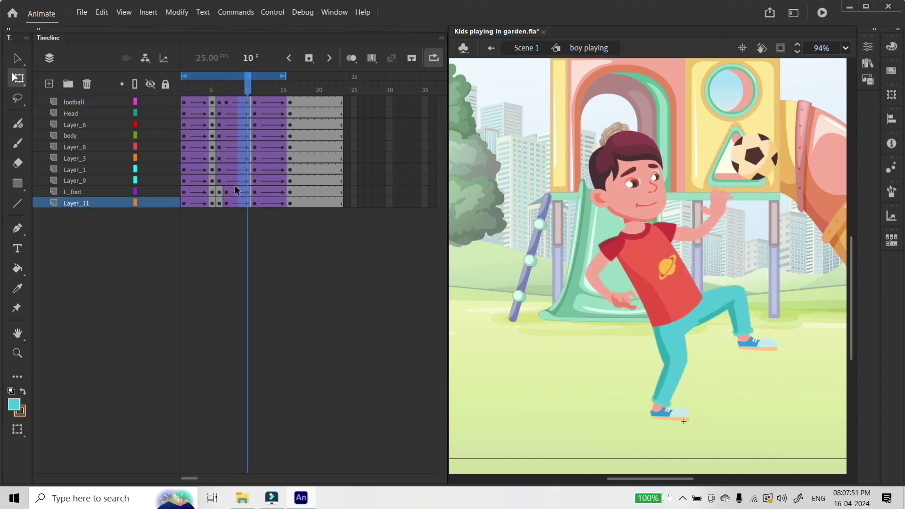
click(351, 58)
drag(228, 89, 184, 89)
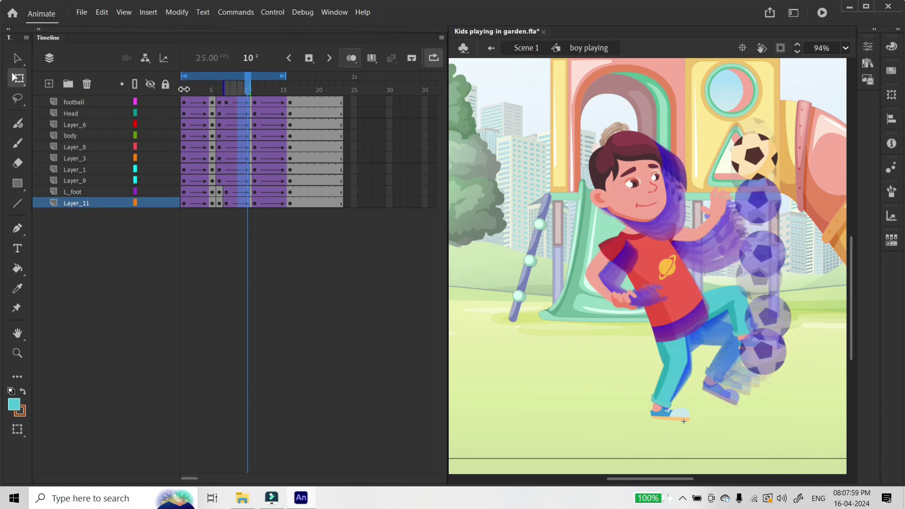
click(249, 91)
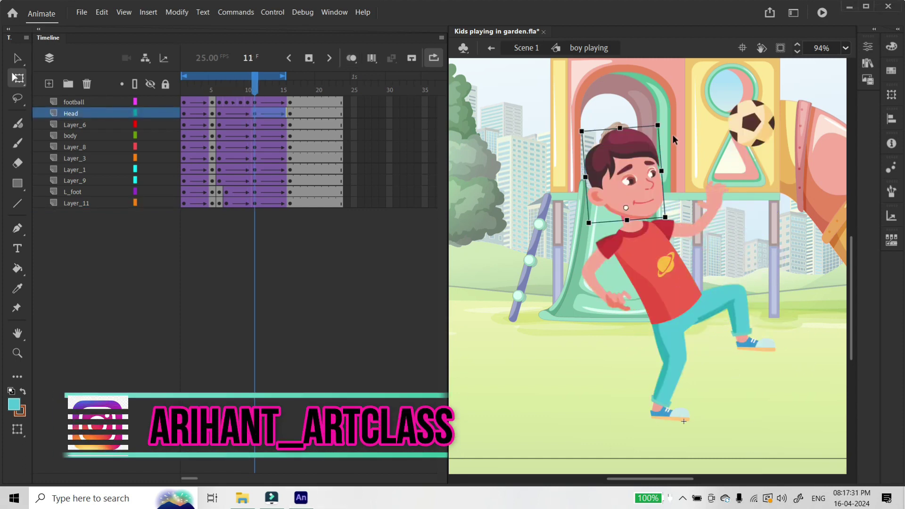
key(Return)
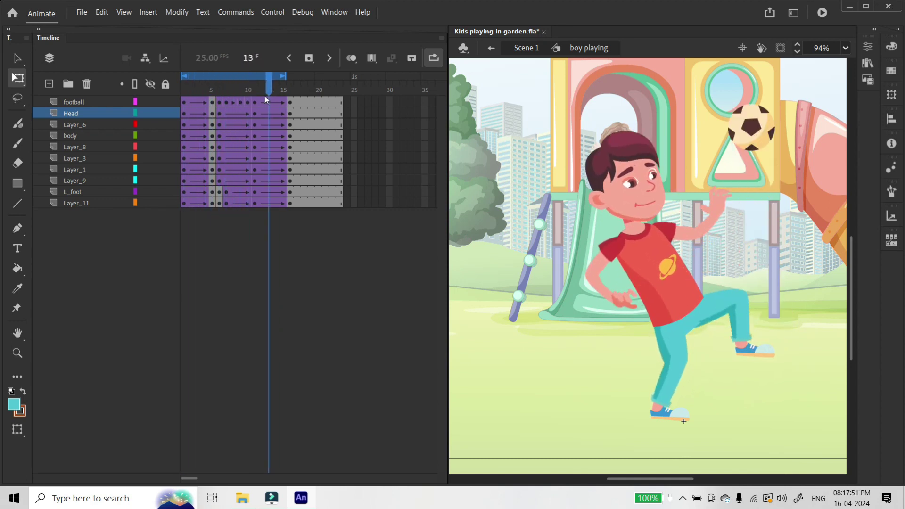
Check the football's motion after frame 11 with onion skinning over the frames up to 16, turn it off and play the loop
click(353, 58)
drag(232, 89, 286, 90)
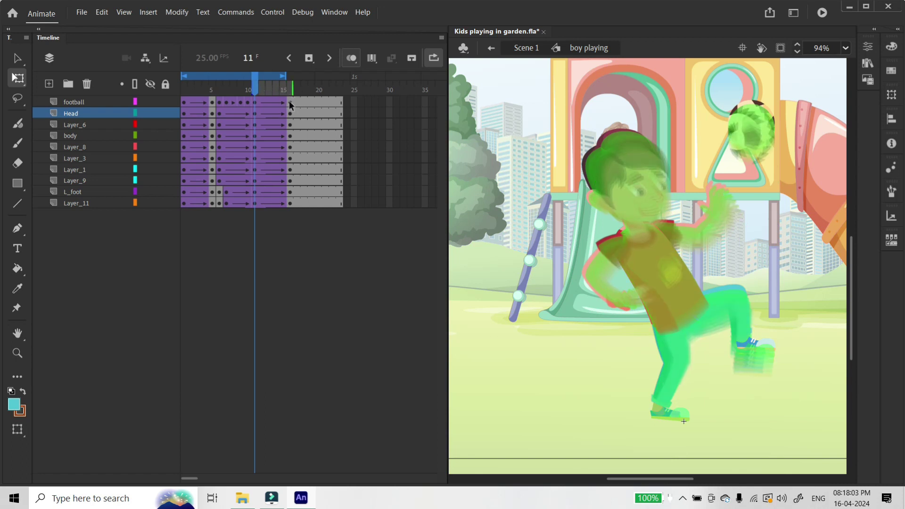
click(289, 101)
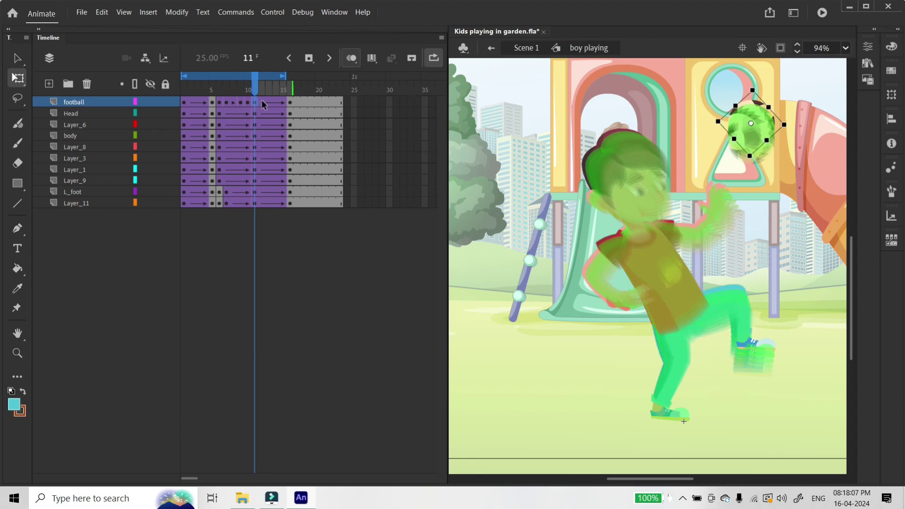
click(351, 60)
key(Return)
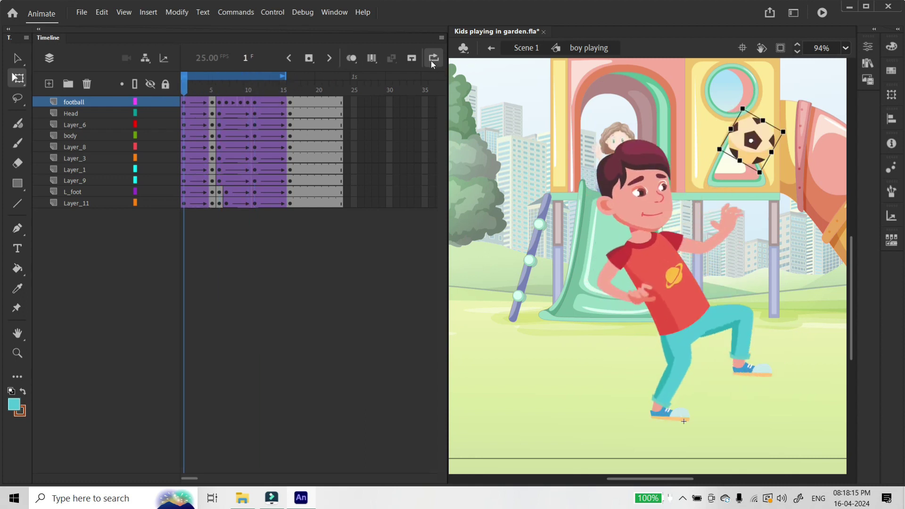
Apply a custom ease with a slow start and fast finish to the football's frame 1 tween, checking the spacing with onion skinning and playback
click(352, 58)
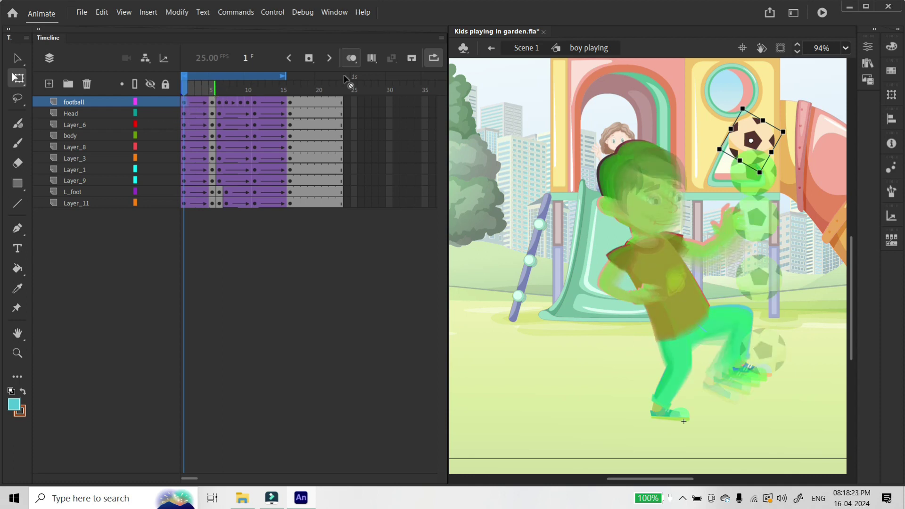
click(868, 46)
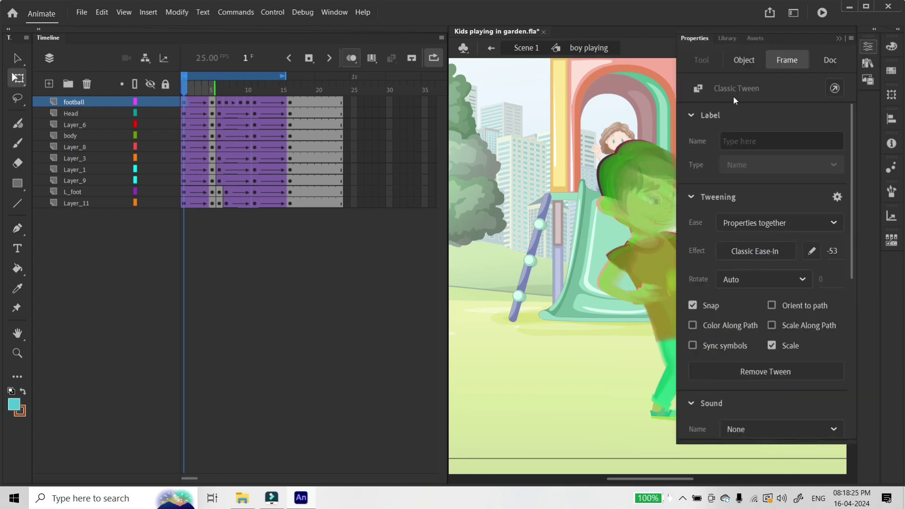
click(811, 252)
mouse_move(293, 324)
mouse_down()
mouse_move(372, 312)
mouse_move(419, 321)
mouse_up()
drag(583, 155, 531, 265)
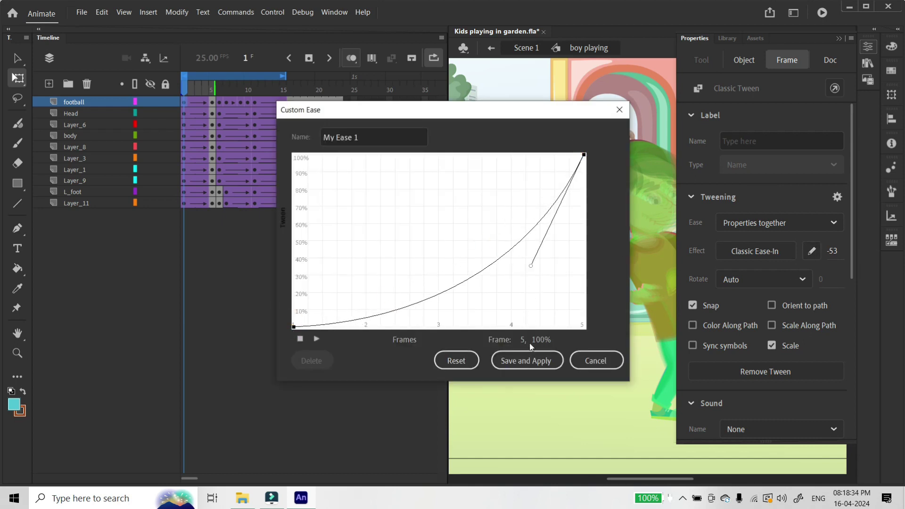
click(508, 360)
click(840, 38)
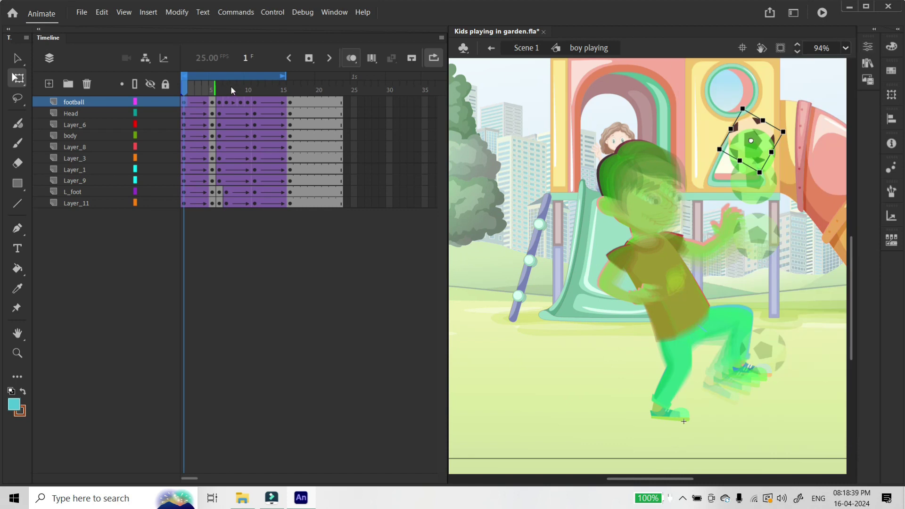
click(351, 58)
key(Return)
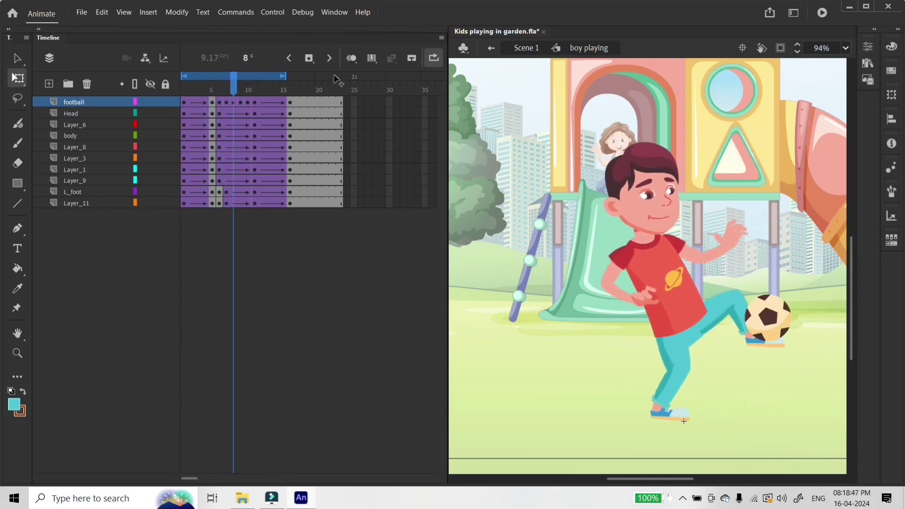
Return to Scene 1 and move to frame 14 to check the boy in the main scene
key(ctrl+F3)
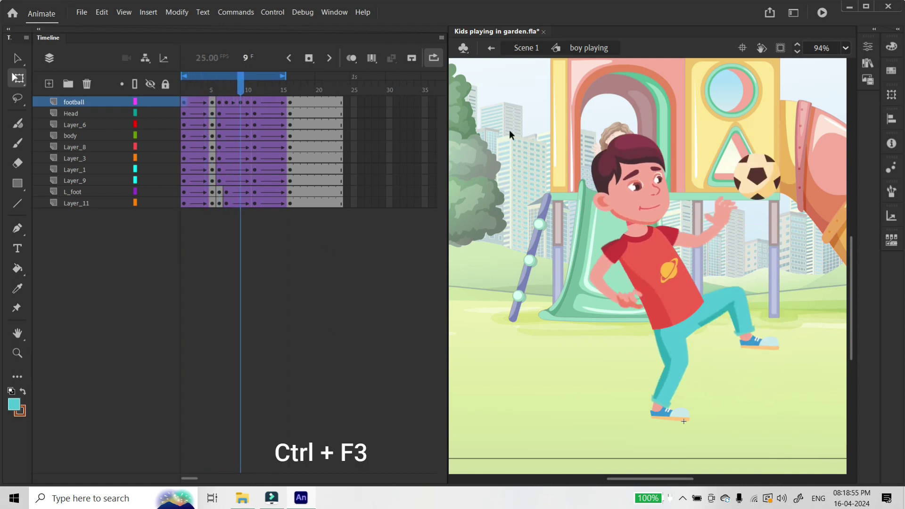
click(527, 48)
click(275, 100)
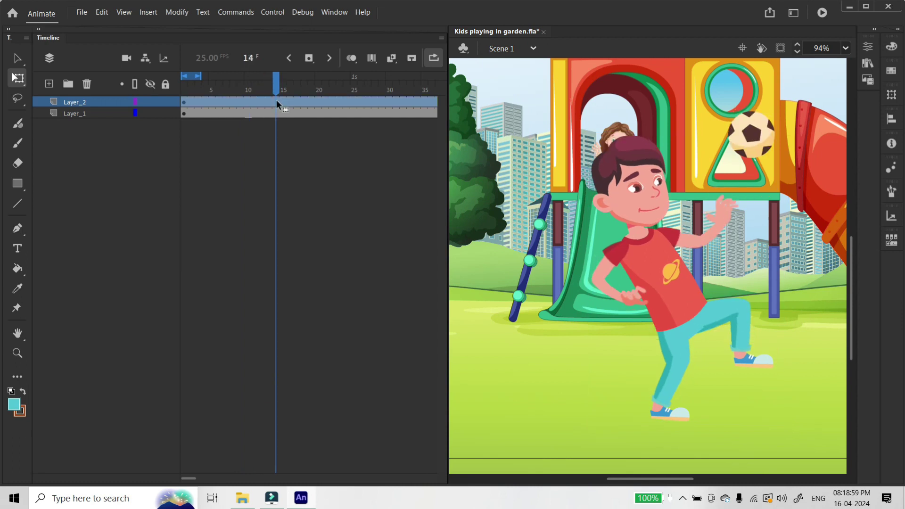
In the boy playing symbol, insert keyframes on all layers at frame 15 and remove every frame after it
double_click(625, 164)
click(285, 101)
click(290, 202)
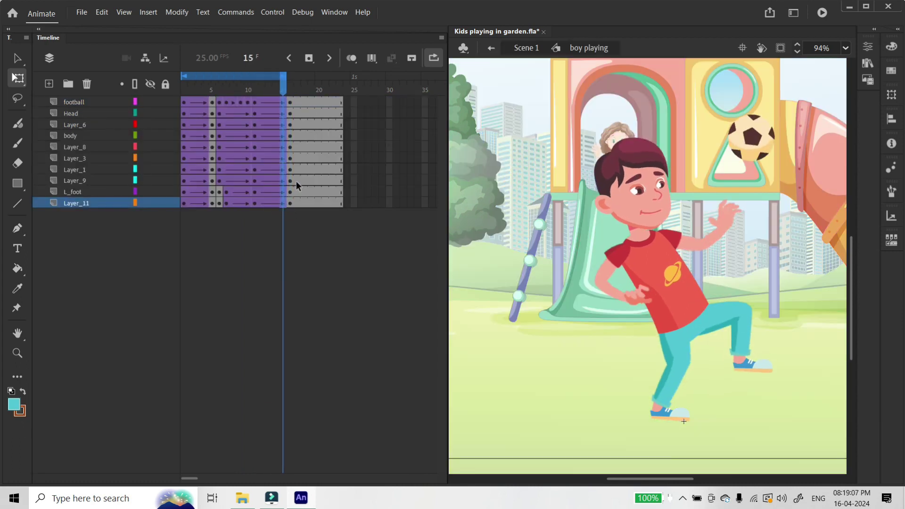
drag(297, 178, 397, 236)
right_click(328, 183)
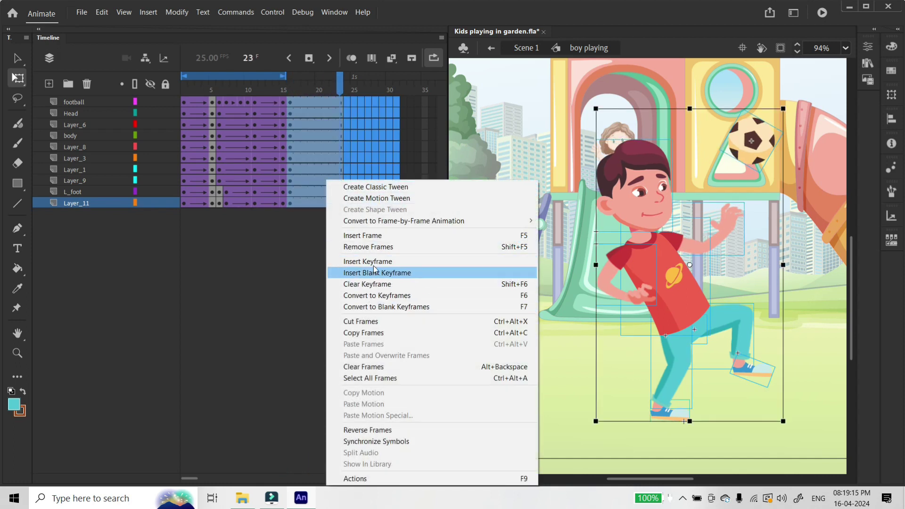
click(377, 247)
Test the movie from Scene 1 in a maximized window at Medium quality, and close the preview
click(526, 48)
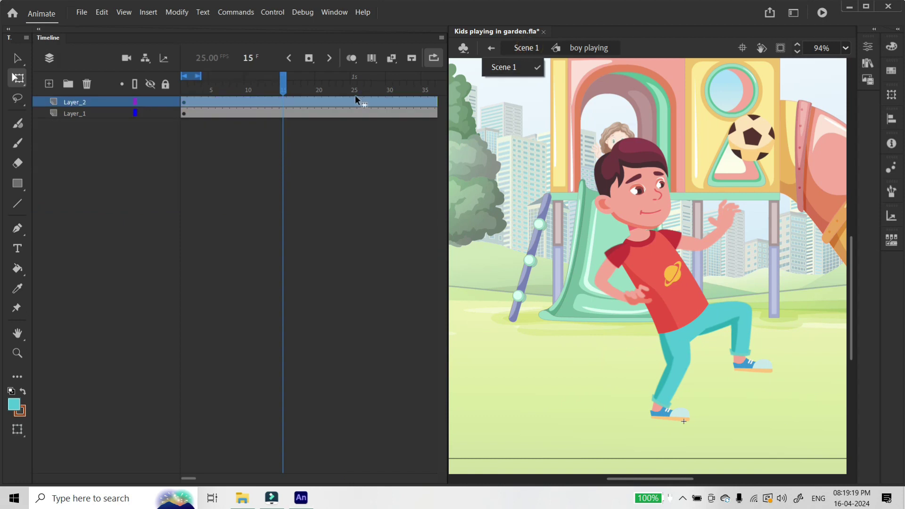
key(ctrl+Return)
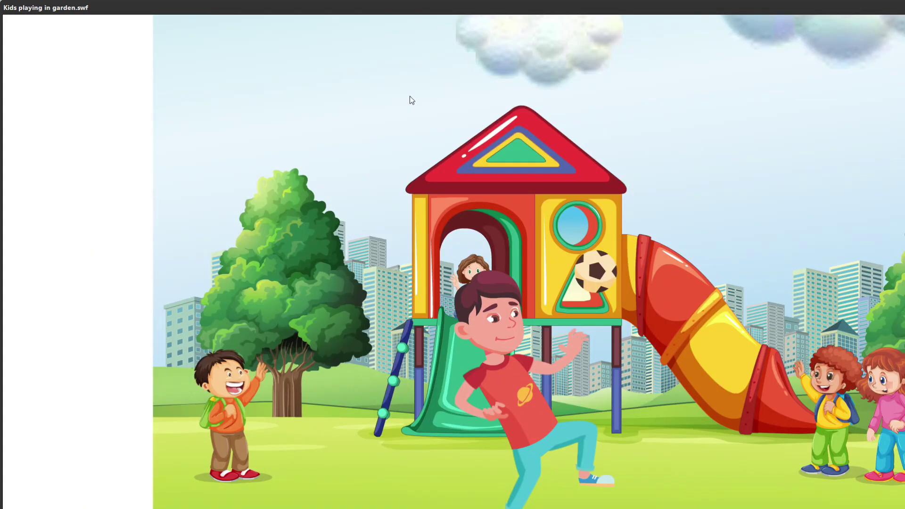
double_click(718, 5)
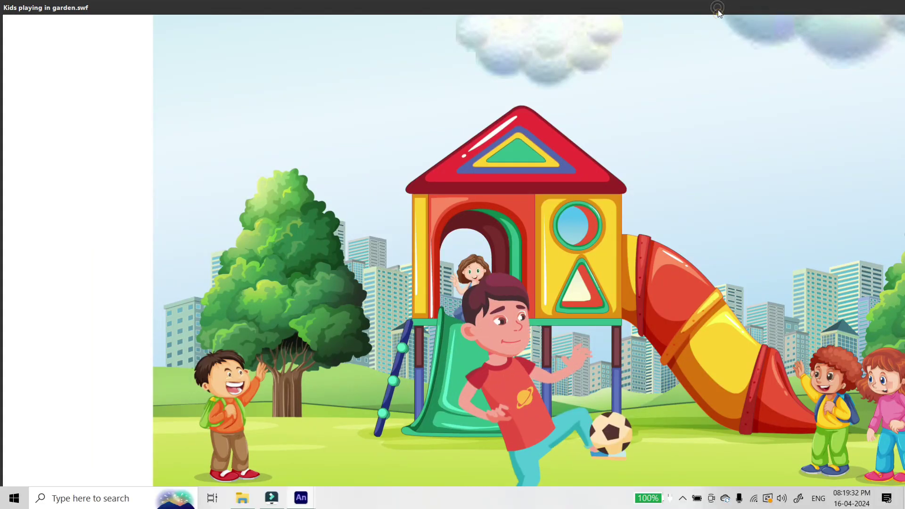
right_click(559, 123)
mouse_move(592, 175)
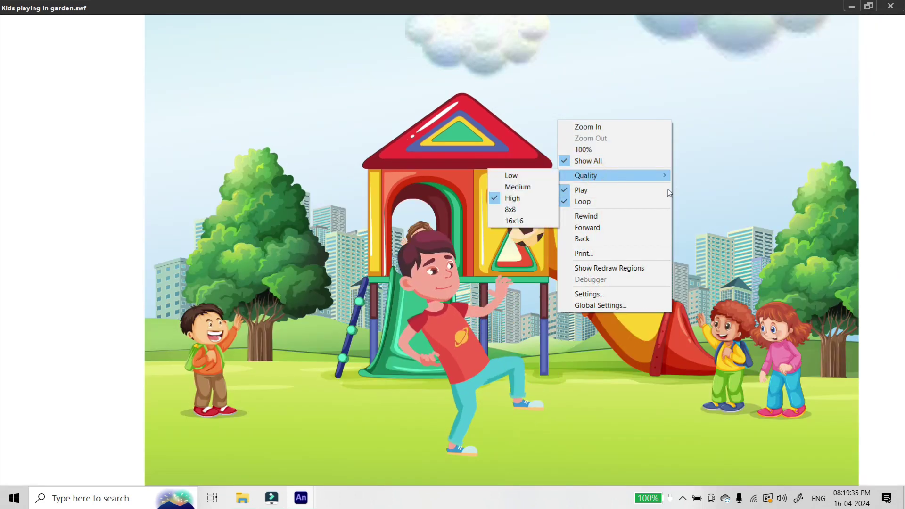
click(523, 187)
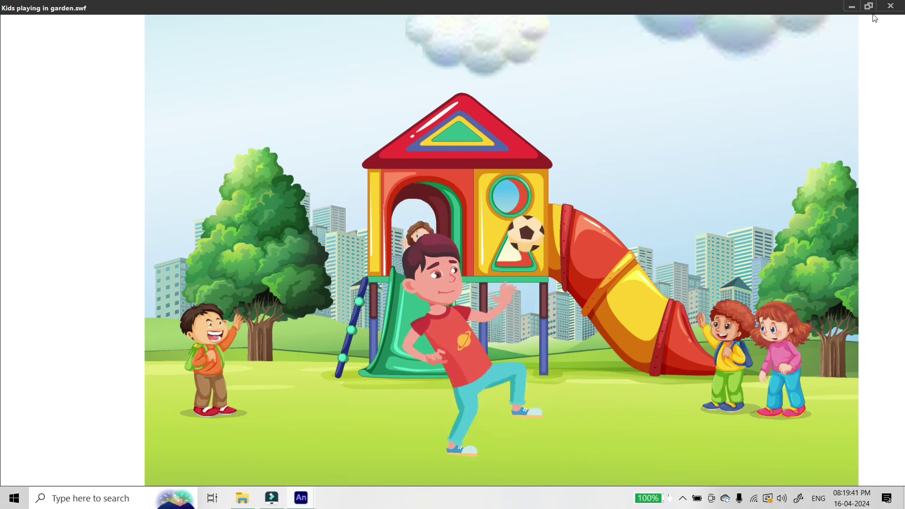
click(893, 7)
Reopen the boy playing symbol and insert two frames on all layers in the first tween and two before the frame 13 keyframe
key(q)
click(620, 166)
double_click(620, 166)
drag(202, 90, 185, 89)
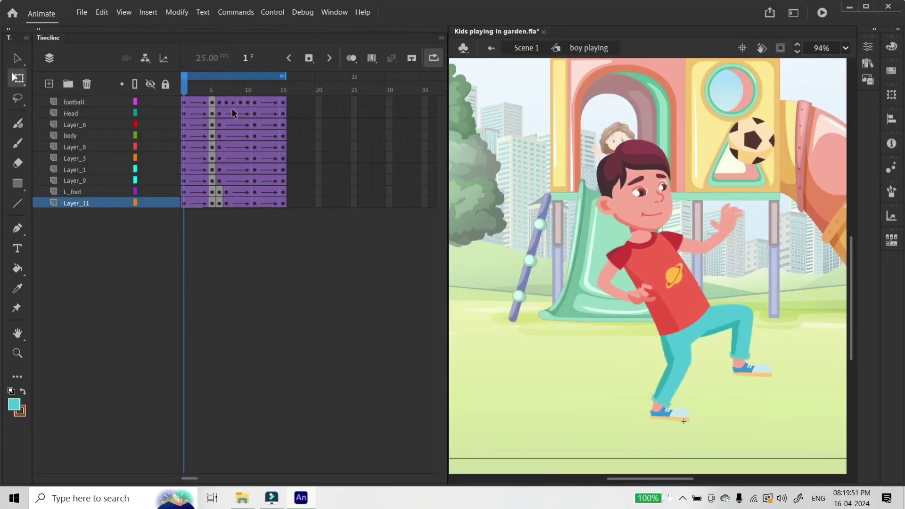
key(F5)
key(F5)
click(249, 87)
key(F5)
key(F5)
Insert one frame on all layers in the last tween, two more in the ball's rise and one more in the first tween
click(291, 93)
key(F5)
click(260, 89)
key(F5)
key(F5)
click(210, 90)
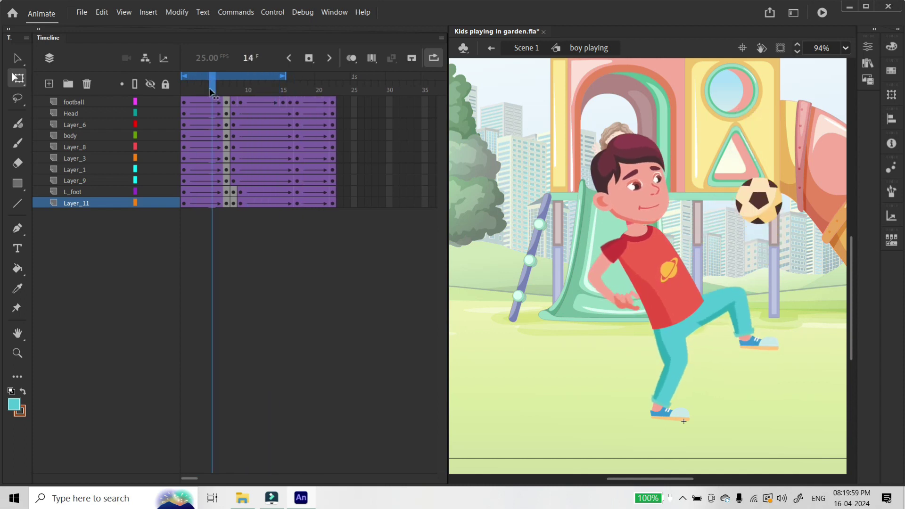
key(F5)
click(310, 89)
Test the lengthened juggling cycle in the movie preview at Medium quality in a maximized window
key(ctrl+Return)
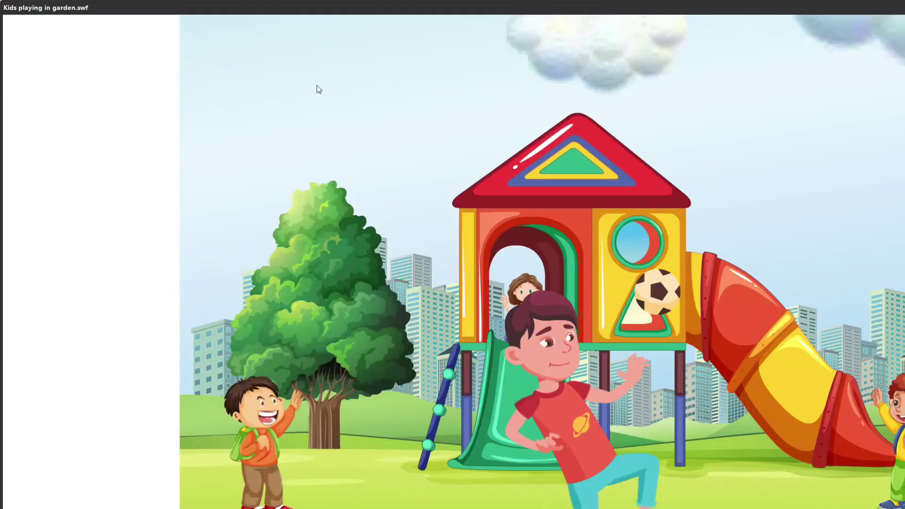
right_click(413, 95)
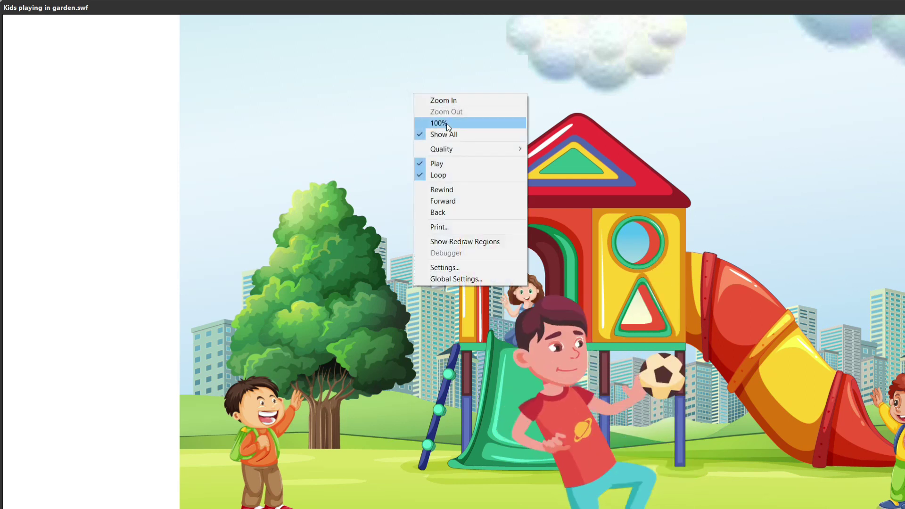
mouse_move(449, 149)
click(382, 158)
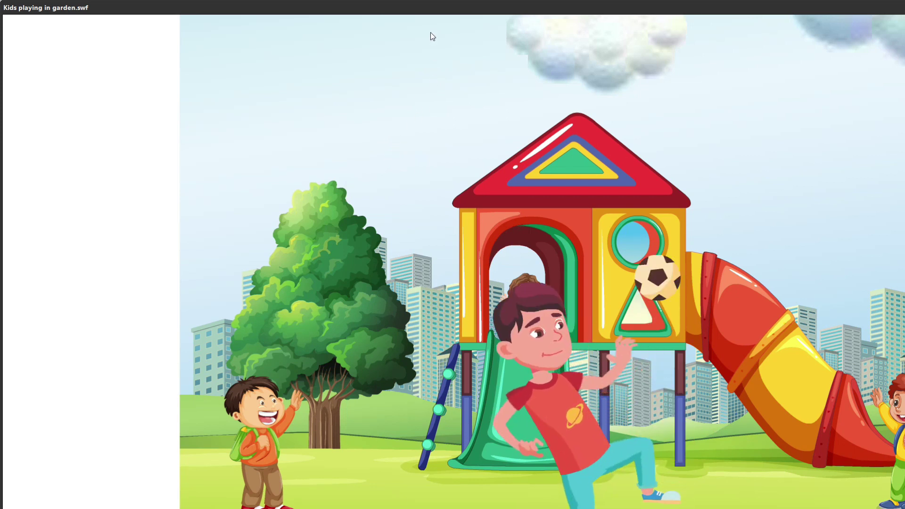
double_click(432, 9)
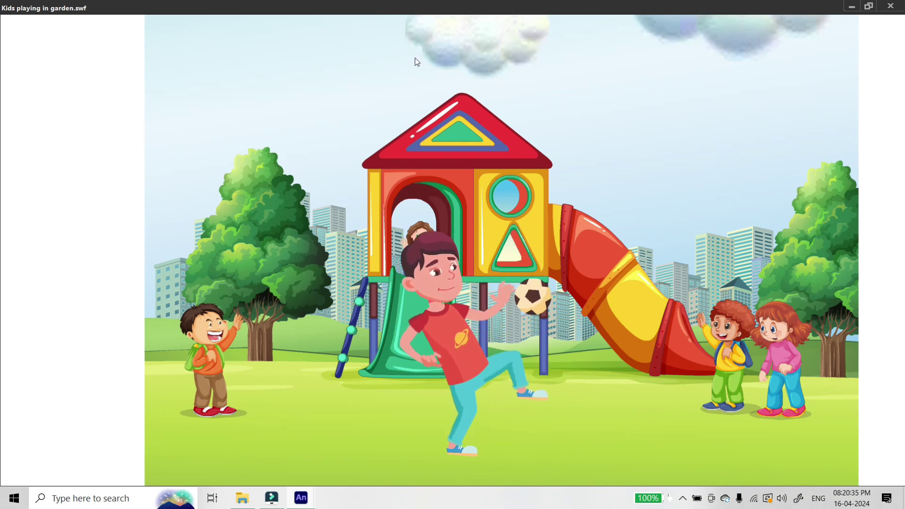
Lower the movie preview's quality to Low, check the playback and close the preview
right_click(452, 48)
mouse_move(490, 101)
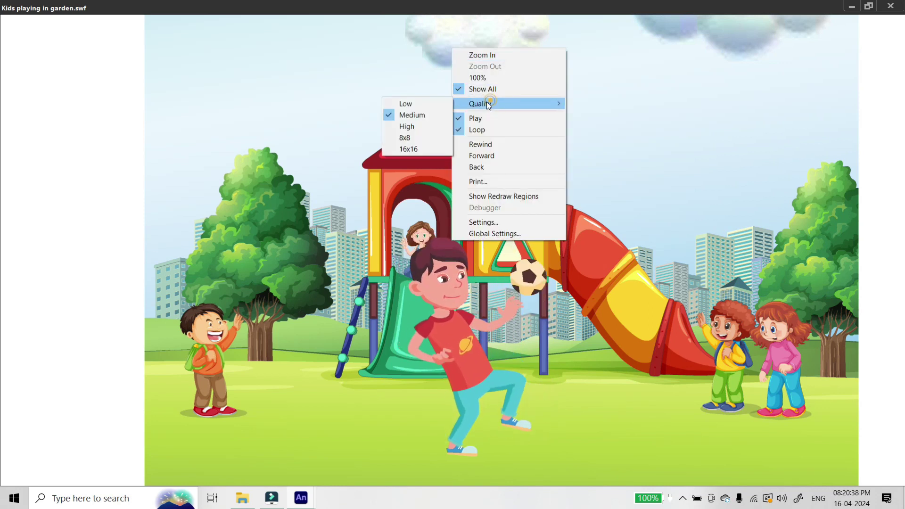
click(427, 101)
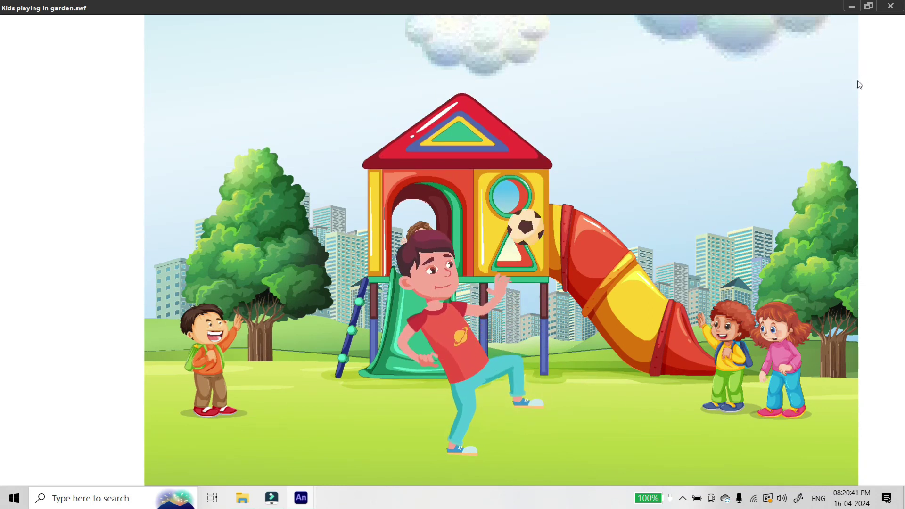
click(890, 6)
Save the document, return to Scene 1 and play the main timeline
click(234, 90)
key(ctrl+s)
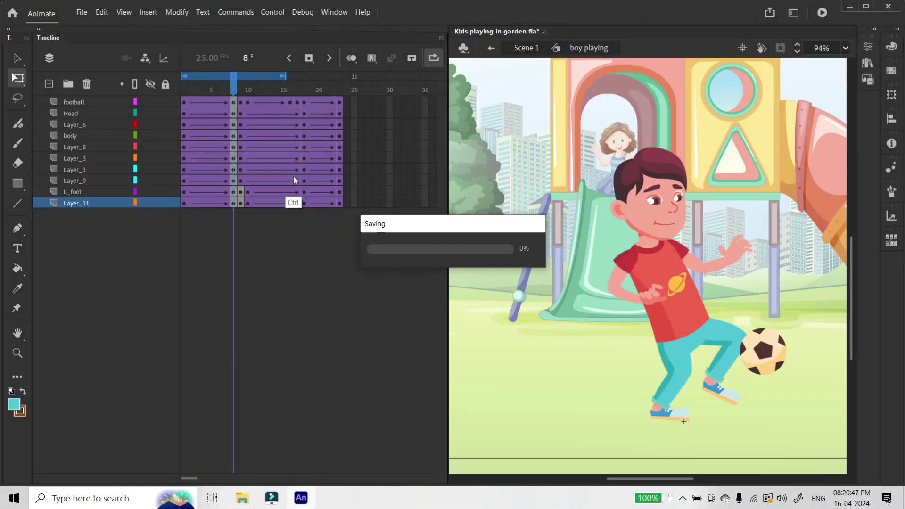
double_click(527, 49)
click(226, 89)
key(Return)
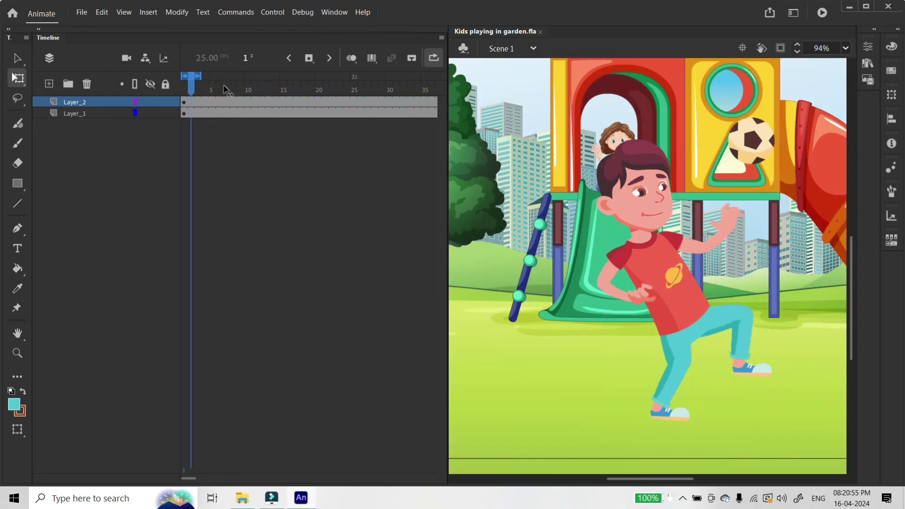
key(Return)
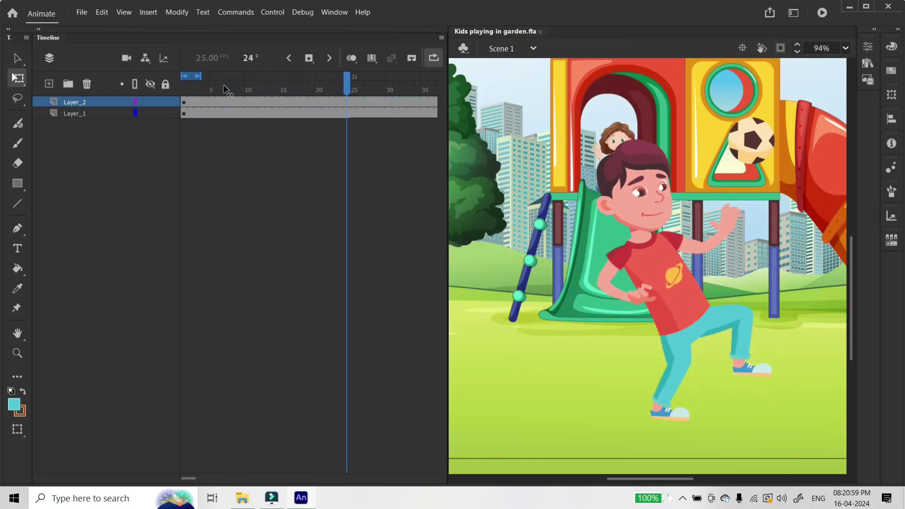
Step forward through the opening frames of the main timeline and play the scene
key(period)
key(period)
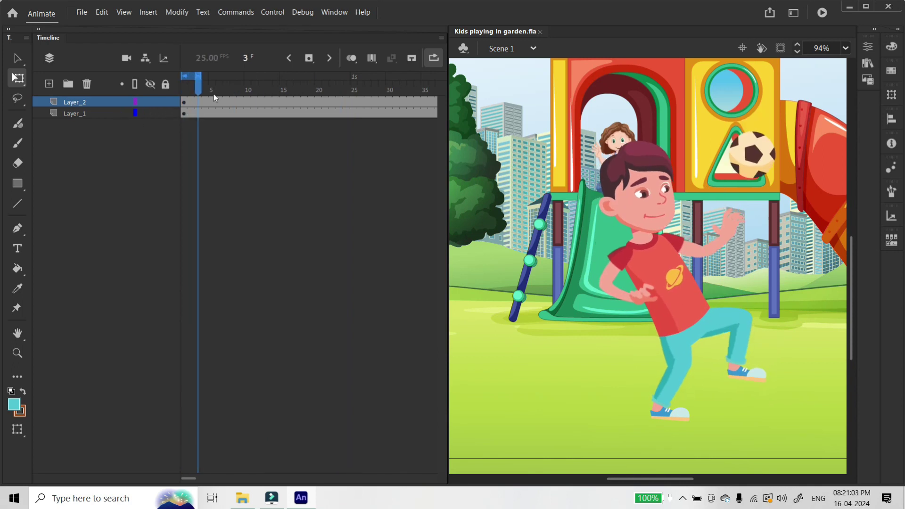
key(Return)
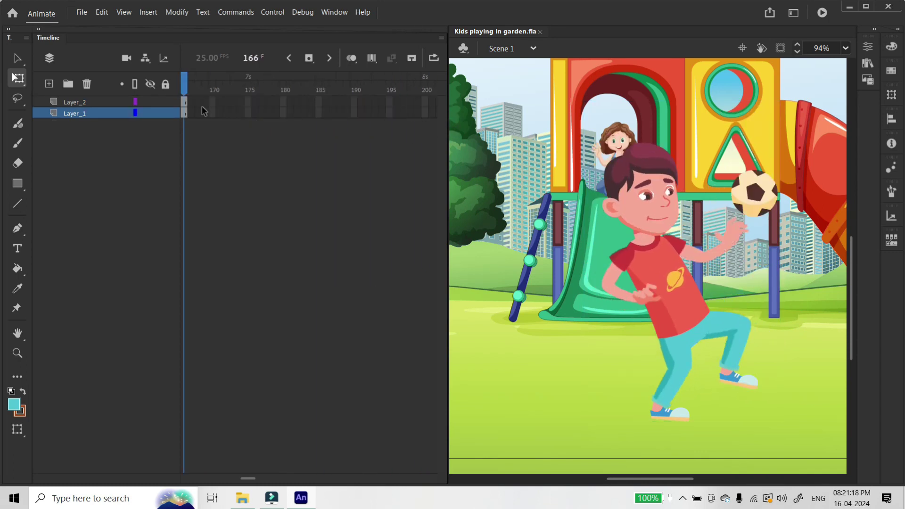
Extend both main-timeline layers to frame 200, remove the surplus frame at the end and save the document
drag(228, 113, 419, 113)
right_click(395, 114)
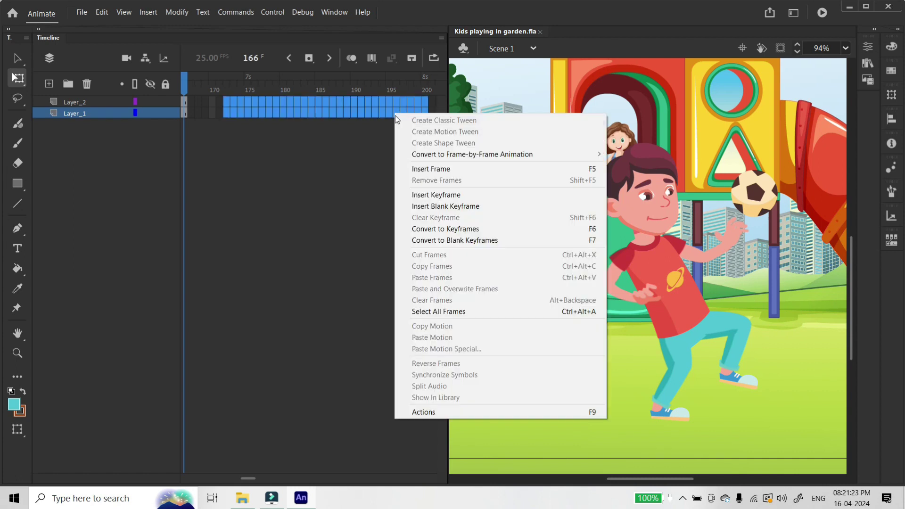
click(438, 197)
right_click(423, 113)
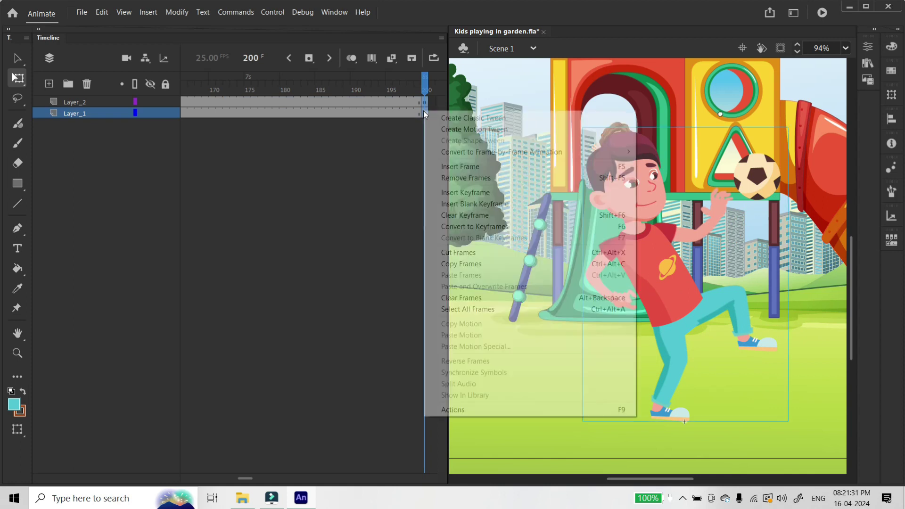
click(445, 179)
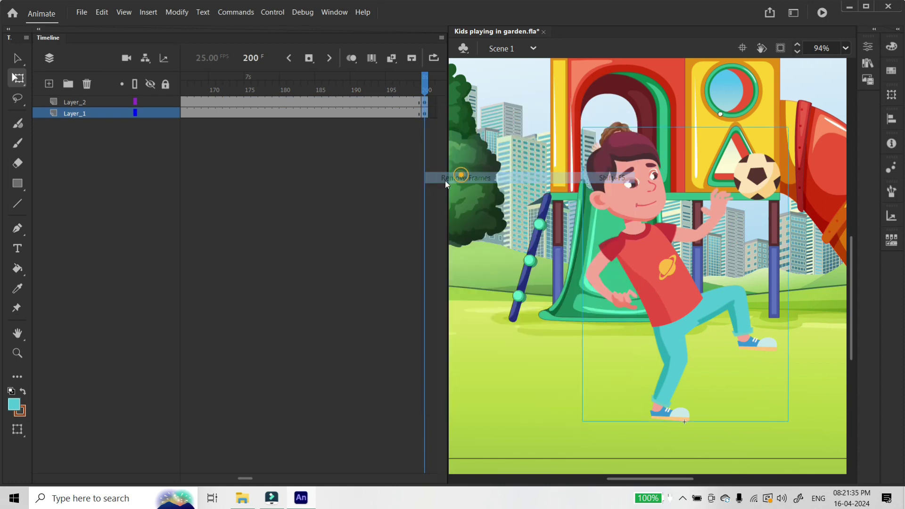
drag(417, 91, 411, 89)
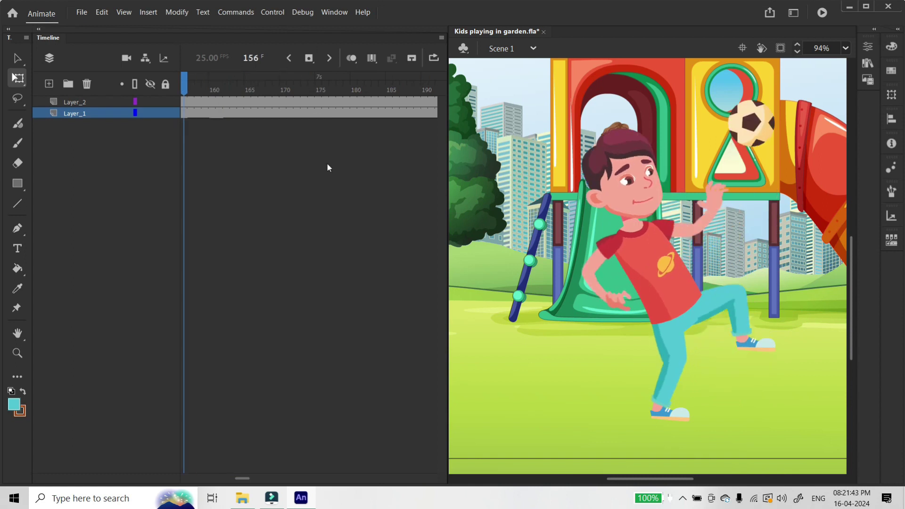
key(ctrl+s)
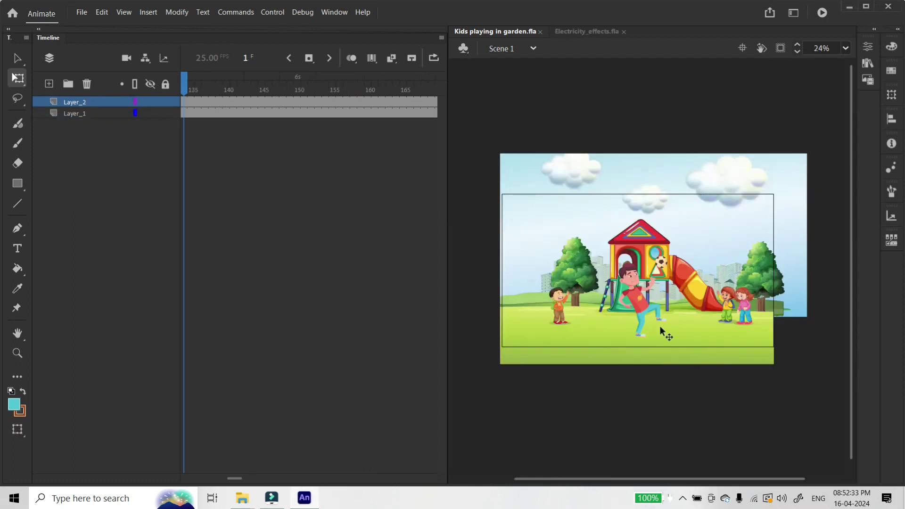
Open the boy playing symbol for editing and review the kick around frames 8 to 10 up close
click(640, 304)
double_click(650, 312)
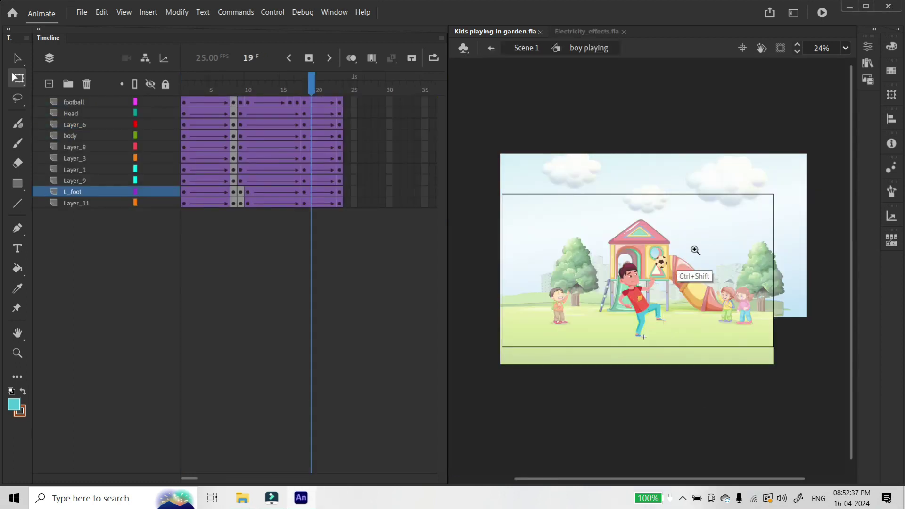
drag(689, 256, 617, 341)
click(252, 87)
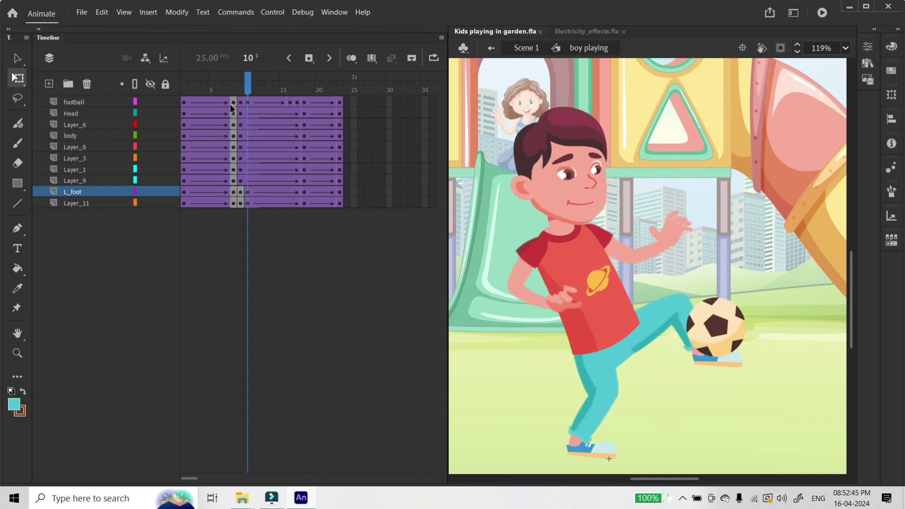
drag(234, 91, 243, 94)
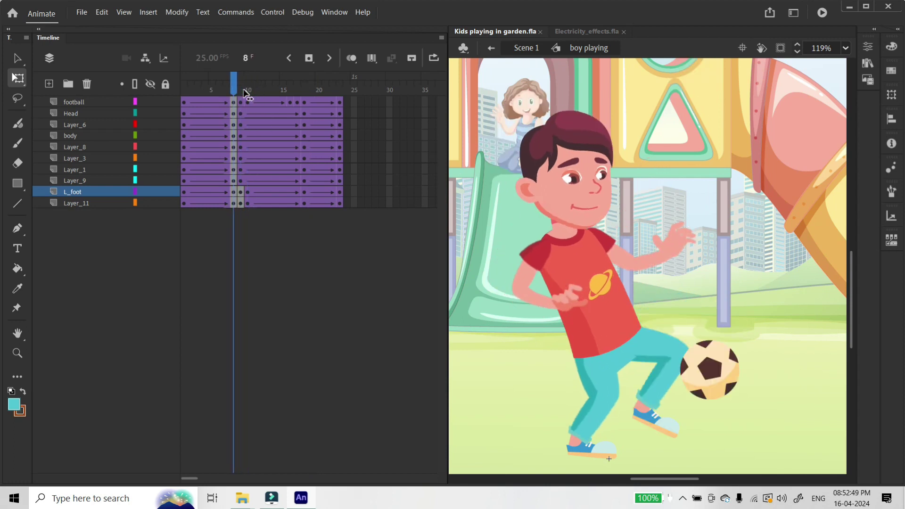
Lower the football at frame 10 so it meets the boy's kicking foot nearer the ground
drag(679, 377, 676, 406)
click(241, 90)
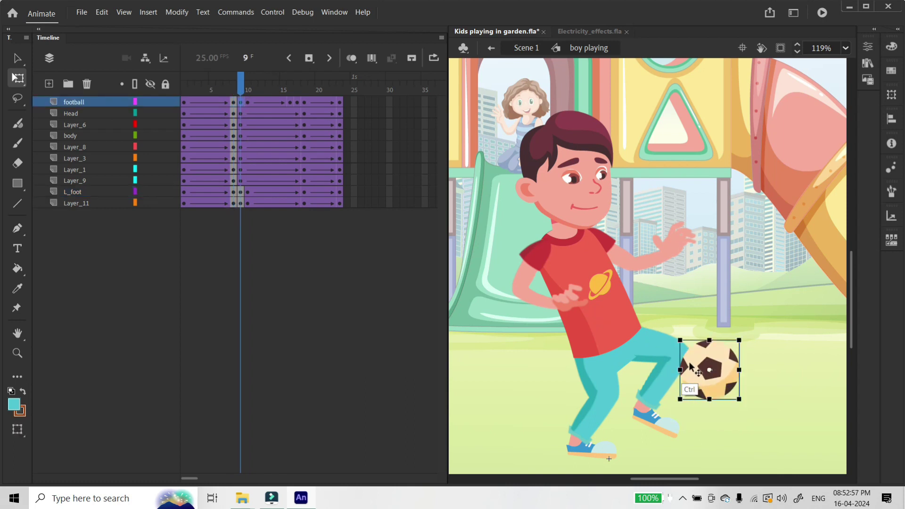
click(249, 92)
drag(723, 330, 719, 366)
click(660, 308)
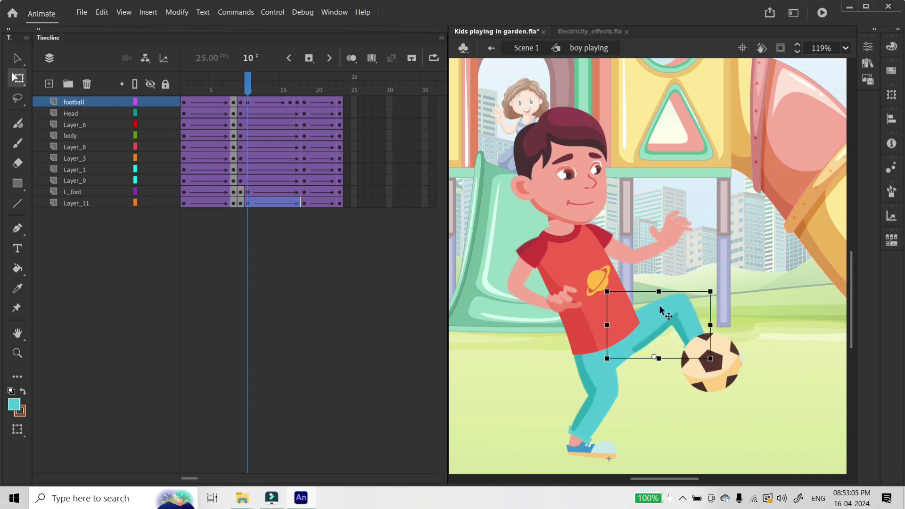
drag(719, 293, 731, 347)
key(ctrl+z)
click(715, 266)
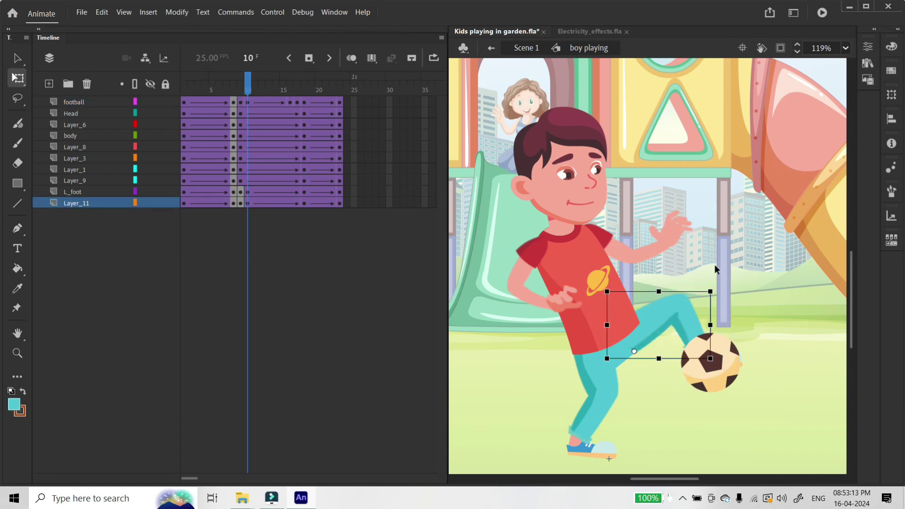
Bend the kicking leg downward at frame 10 by pulling its ankle pin with the Asset Warp tool
key(w)
click(689, 303)
drag(688, 334, 688, 380)
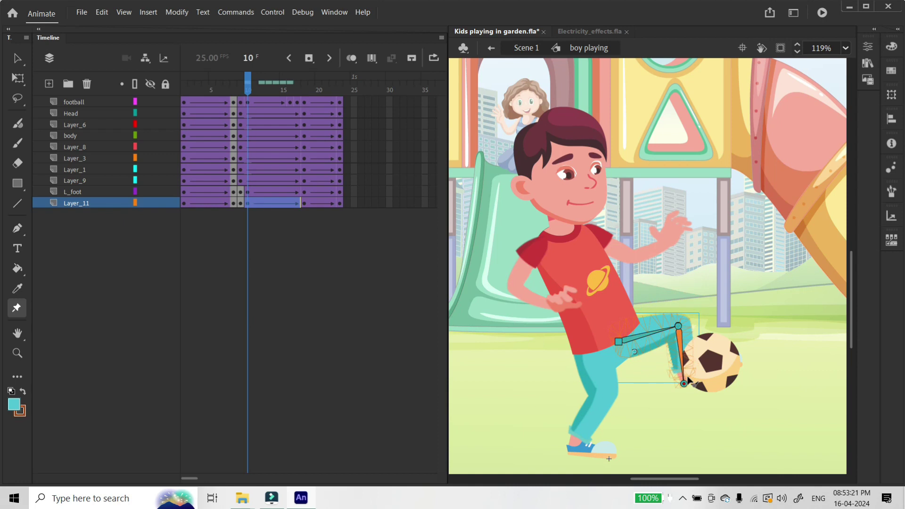
Move and tilt the kicking shoe at frame 10 so it joins the lowered ankle beneath the football
key(v)
click(723, 364)
shift+click(723, 365)
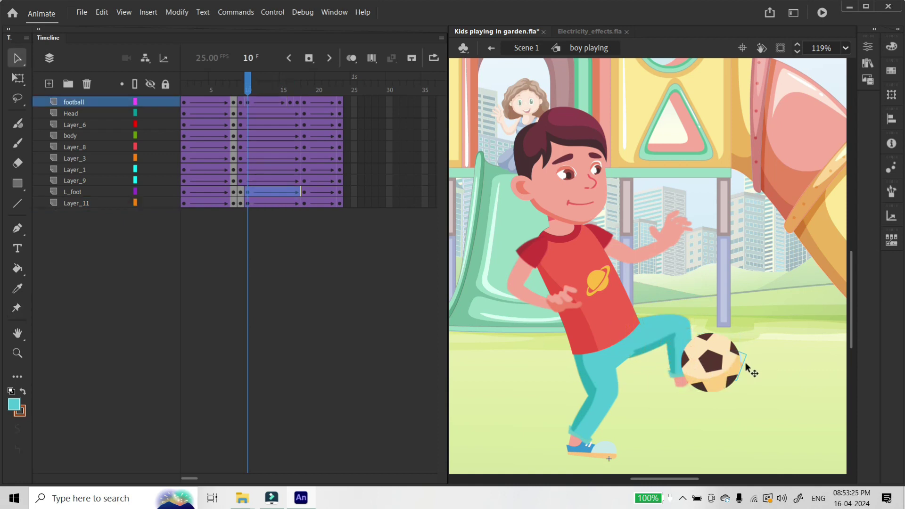
drag(737, 364, 742, 391)
key(w)
key(q)
key(v)
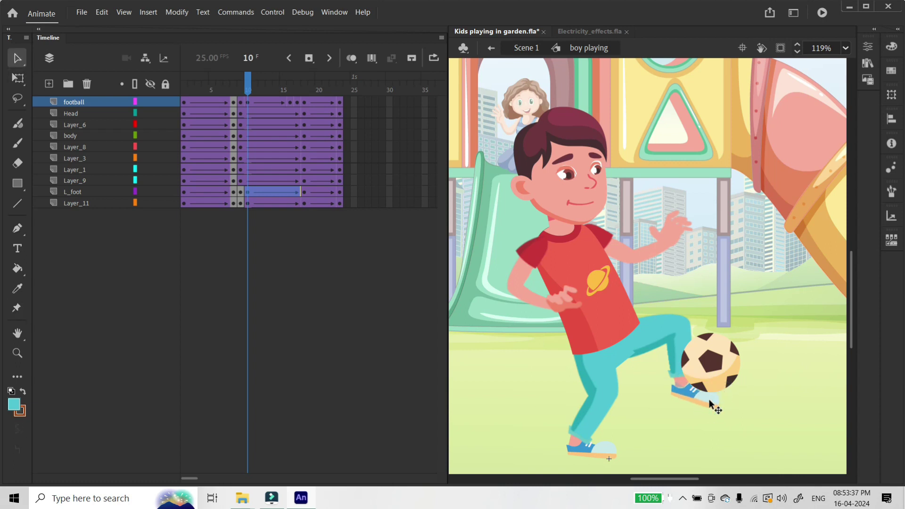
click(748, 397)
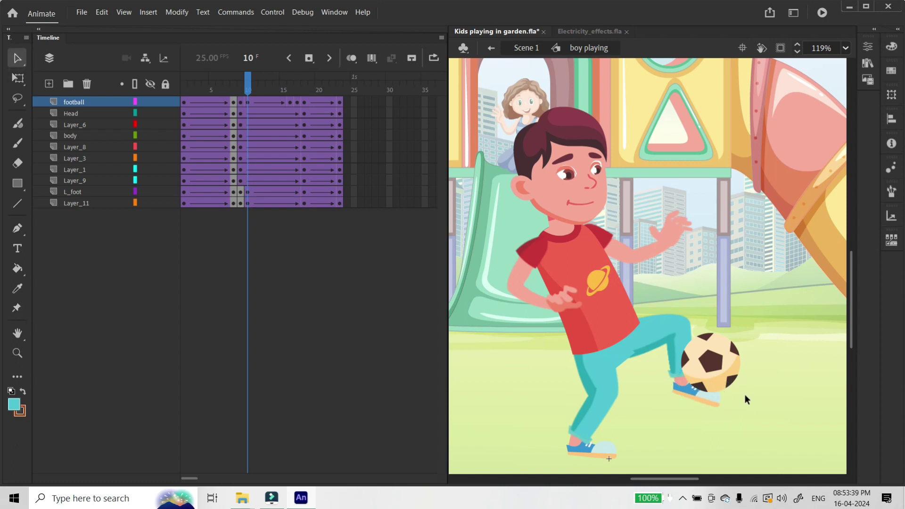
Add a layer above football, insert a blank keyframe at frame 10 and paste the copied impact effect in place
key(ctrl+shift+n)
click(239, 103)
click(247, 103)
key(F7)
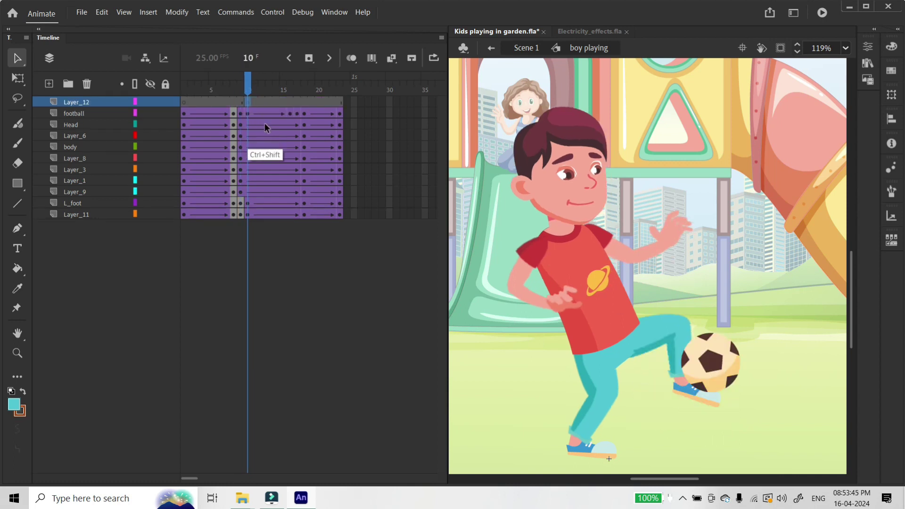
key(ctrl+shift+v)
Move the pasted impact effect from outside the scene onto the point where the football meets the shoe
key(ctrl+minus)
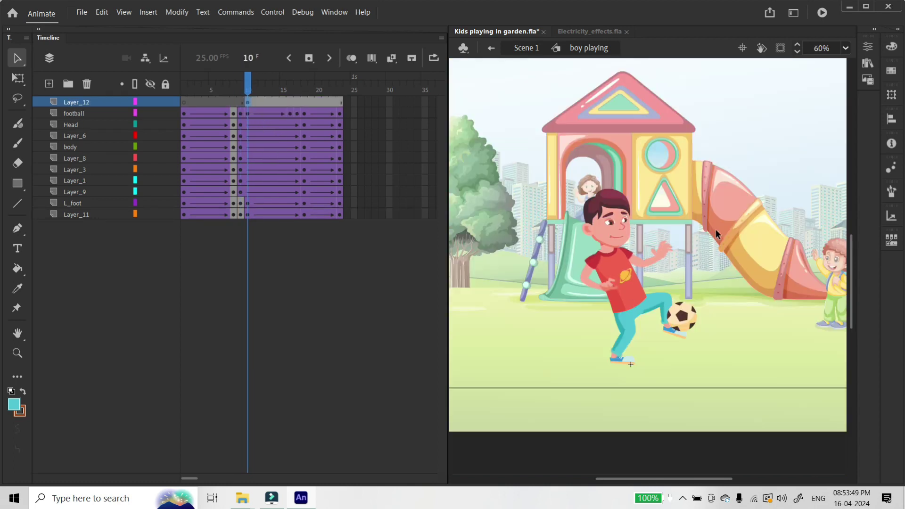
drag(737, 233, 674, 197)
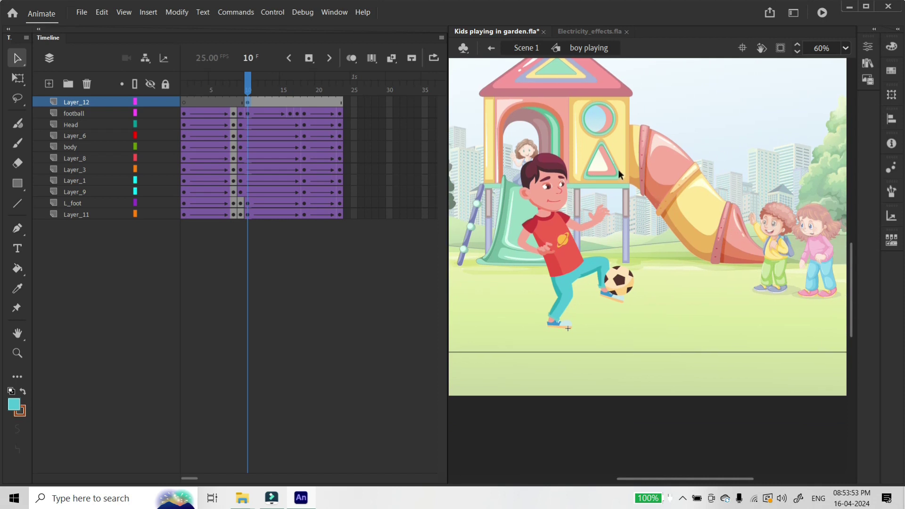
key(q)
key(ctrl+minus)
key(ctrl+minus)
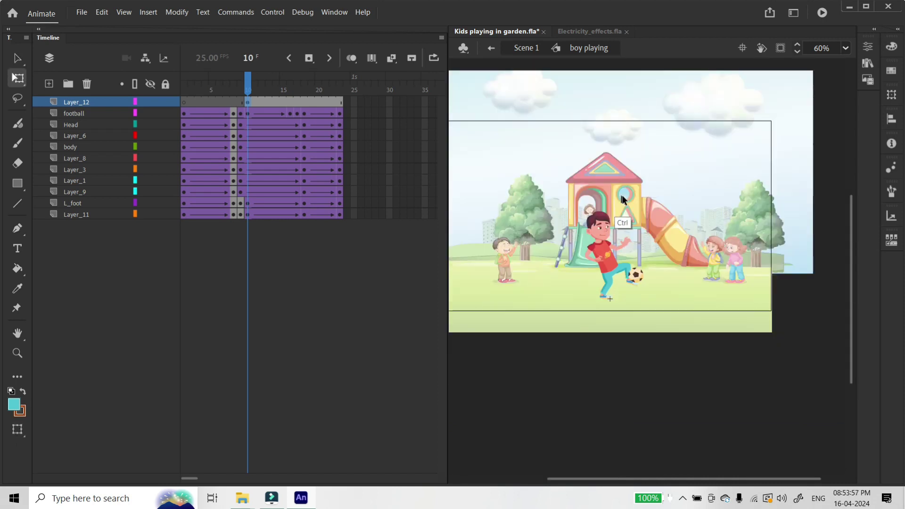
drag(677, 452, 681, 449)
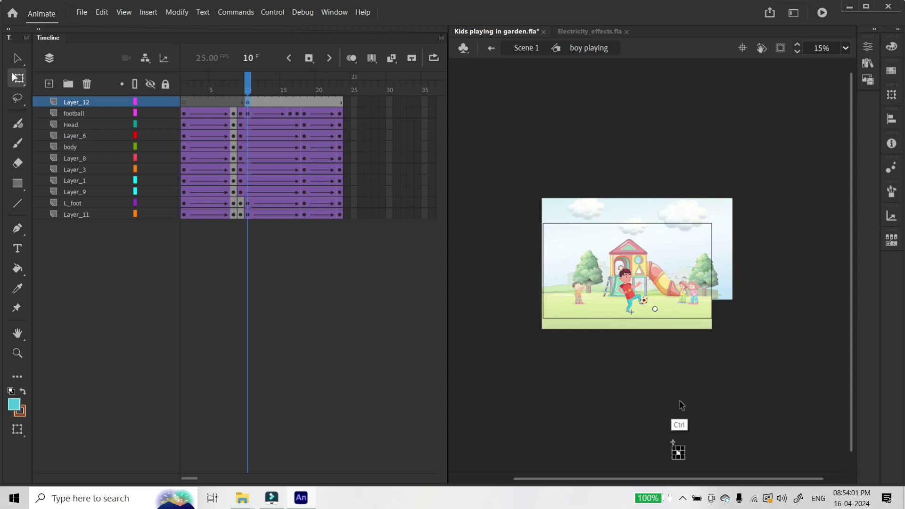
key(v)
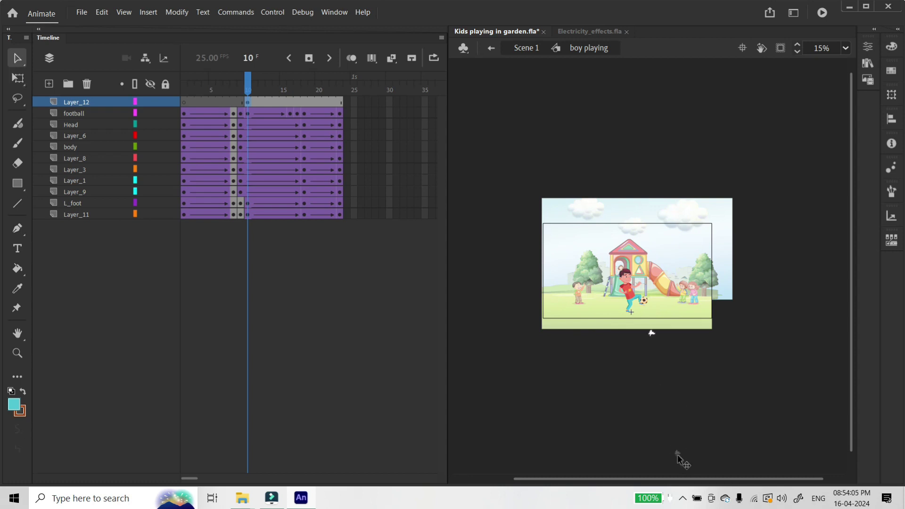
key(ctrl+space)
drag(654, 293, 637, 311)
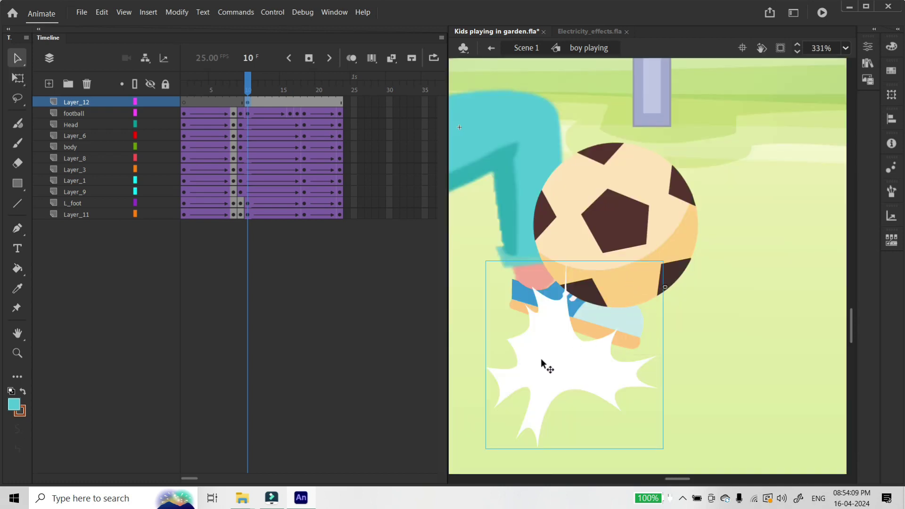
drag(542, 364, 576, 300)
Scale the impact effect down to fit between shoe and ball, and check how it plays up to frame 16
key(q)
drag(679, 195, 554, 292)
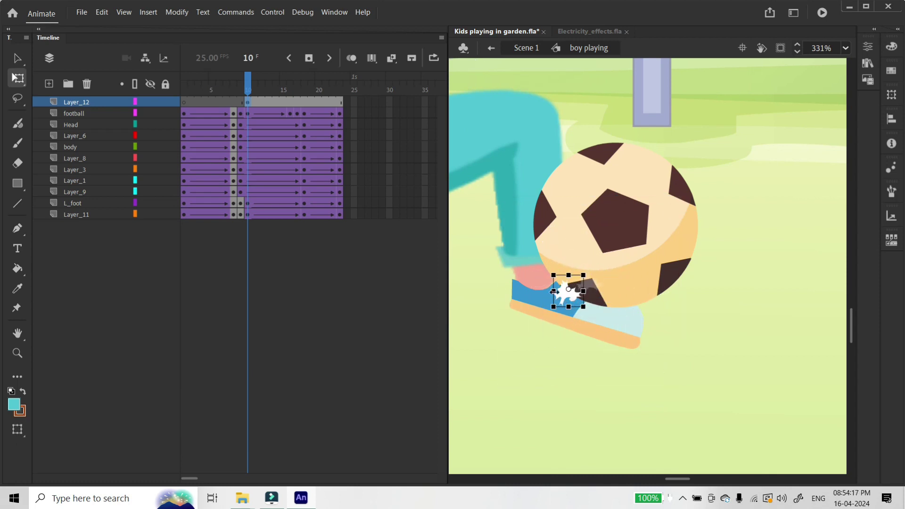
key(Return)
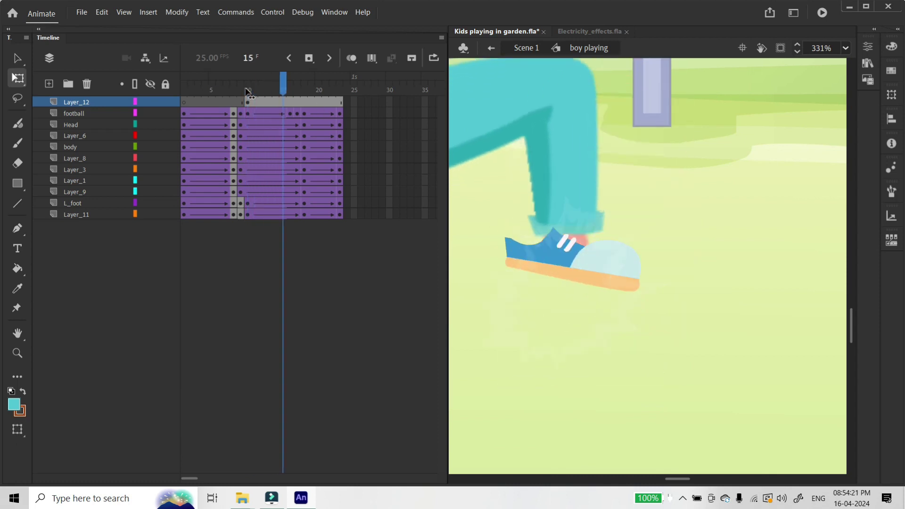
drag(297, 87, 291, 86)
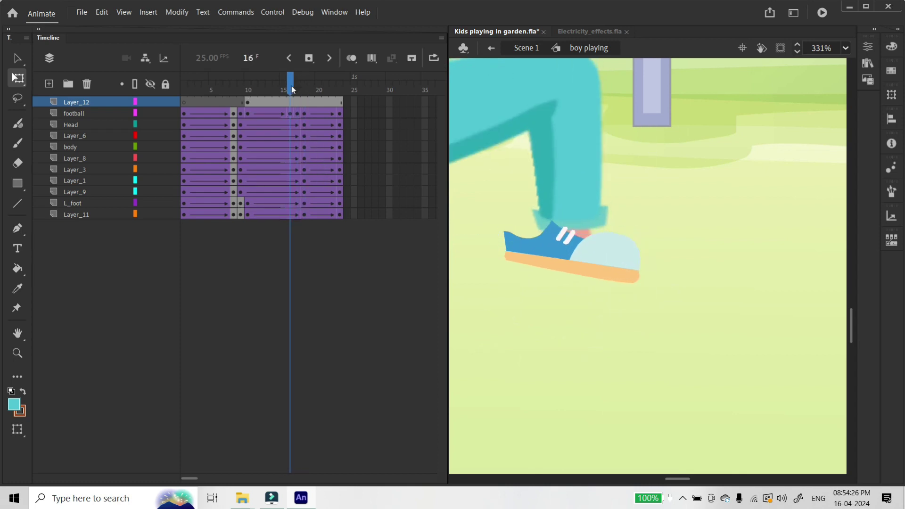
Add L_foot keyframes at frames 16 and 17 and shift the shoe to line up with the ankle
click(290, 203)
click(250, 203)
click(513, 305)
click(293, 203)
drag(552, 271, 599, 280)
click(297, 203)
drag(536, 240, 560, 249)
click(284, 203)
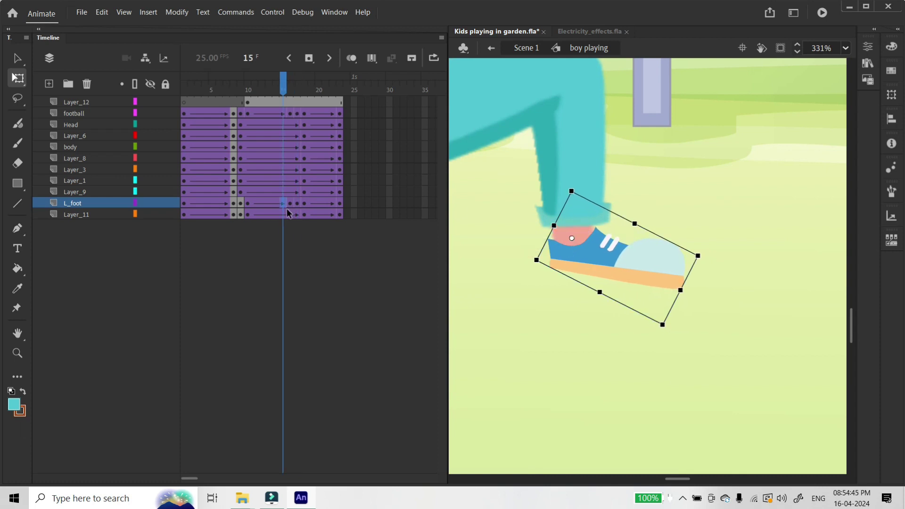
Step through the frames after the kick and end the impact effect on Layer_12 with a blank keyframe at frame 16
drag(282, 88, 297, 102)
key(period)
key(period)
key(period)
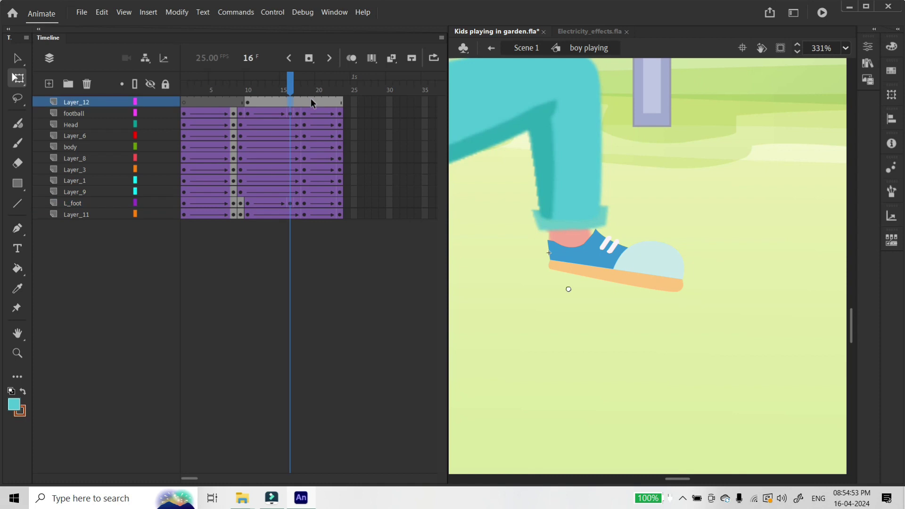
drag(240, 101, 290, 94)
key(ctrl+minus)
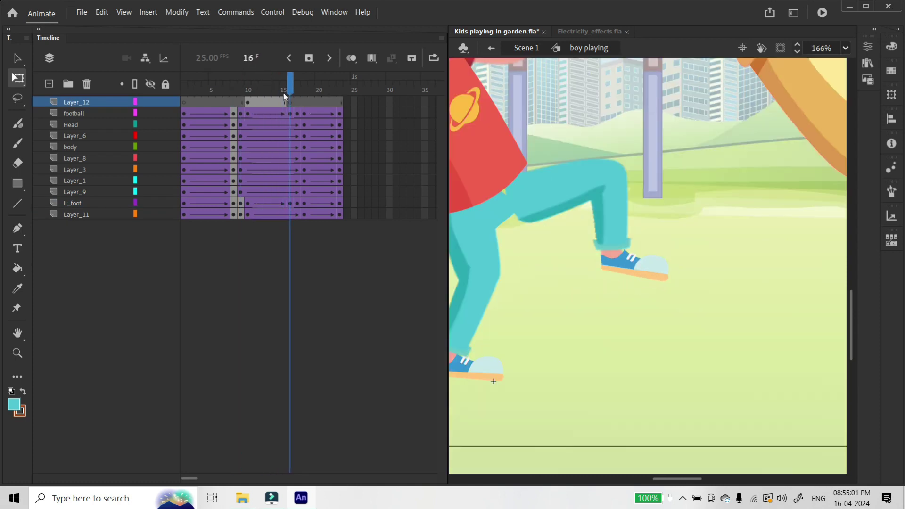
Insert a keyframe for the impact effect on Layer_12 at frame 15
click(283, 101)
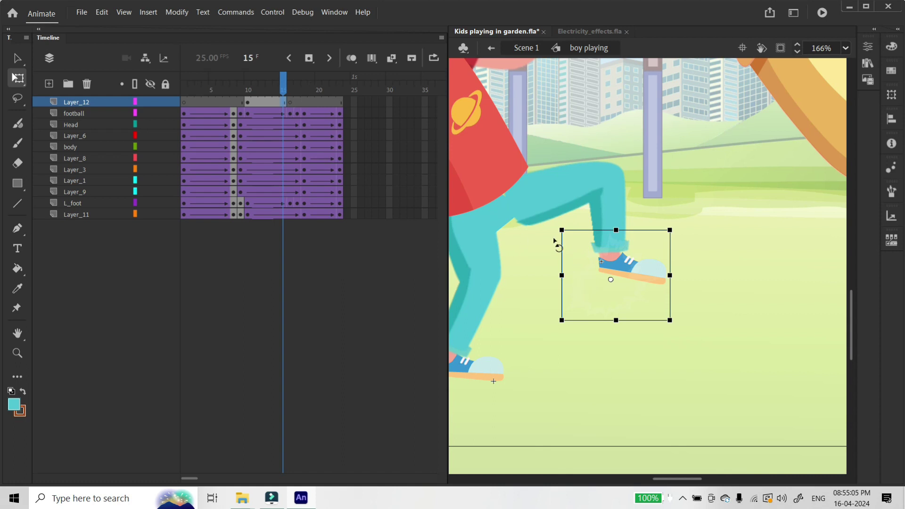
right_click(283, 101)
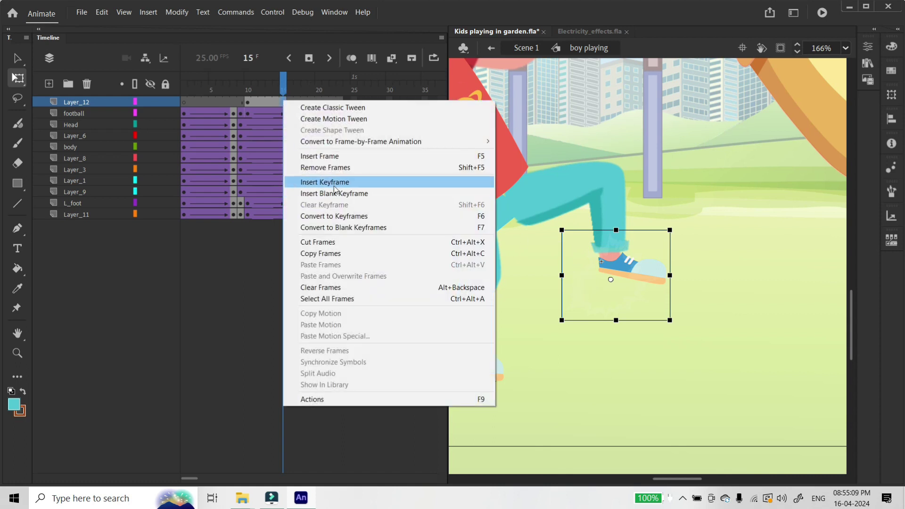
click(337, 188)
mouse_move(593, 280)
mouse_down()
mouse_move(596, 270)
mouse_move(601, 276)
mouse_up()
click(611, 278)
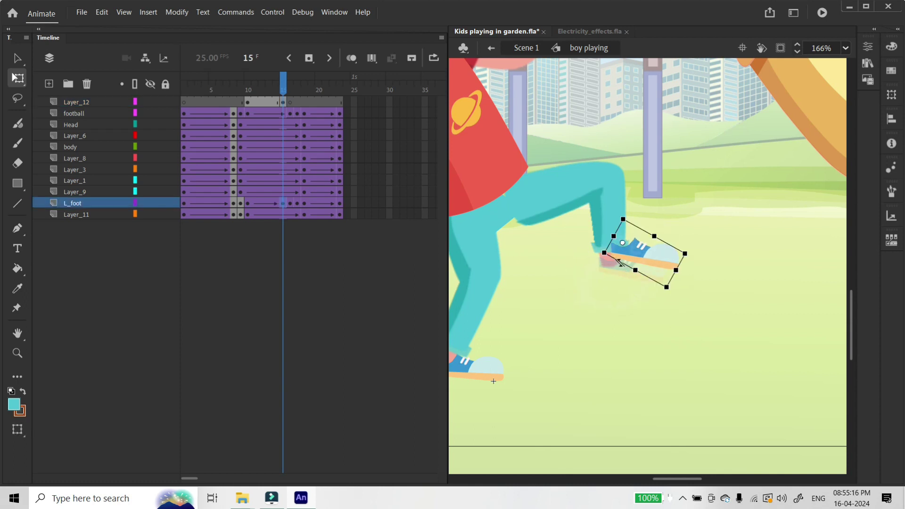
Nudge the impact effect at frame 15 up and to the right to follow the kicking foot
click(283, 102)
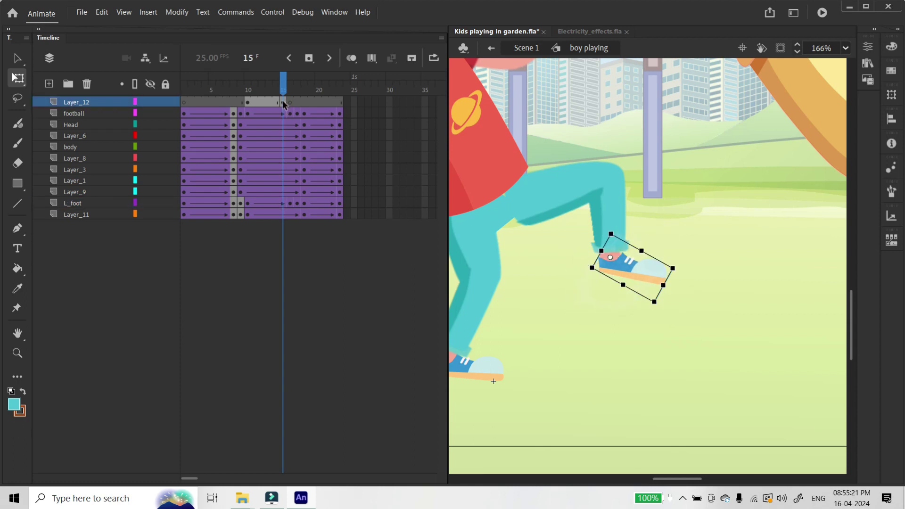
click(289, 102)
key(shift+Up)
key(shift+Up)
key(shift+Right)
key(shift+Right)
key(shift+Up)
Create a classic tween on Layer_12 between frames 10 and 15 and step through the frames to check it
right_click(268, 99)
click(287, 103)
click(288, 104)
mouse_move(269, 81)
mouse_down()
mouse_move(252, 81)
mouse_move(288, 81)
mouse_move(262, 81)
mouse_move(273, 81)
mouse_up()
key(period)
key(period)
key(period)
key(period)
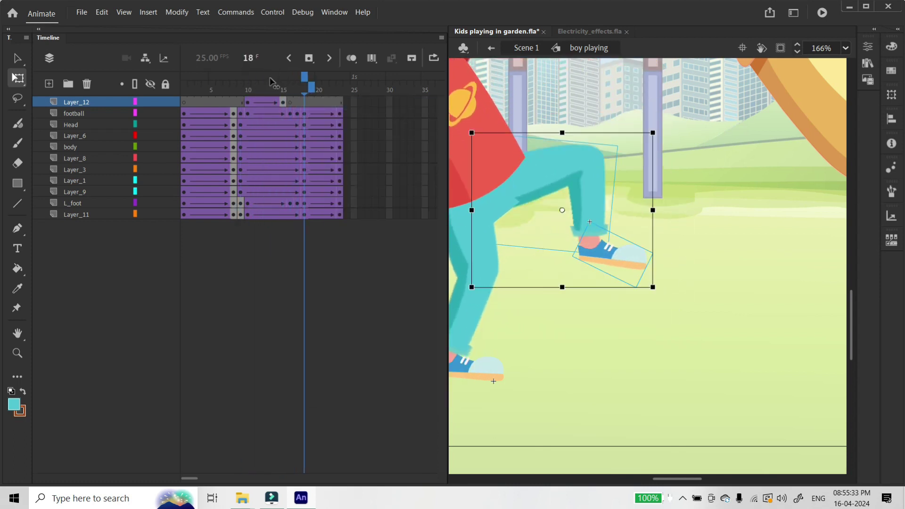
Move the transformation point of the bent leg on Layer_11 at frame 18 to the hip, matching frame 10, and scrub to check
key(comma)
key(comma)
key(period)
key(period)
key(comma)
click(306, 88)
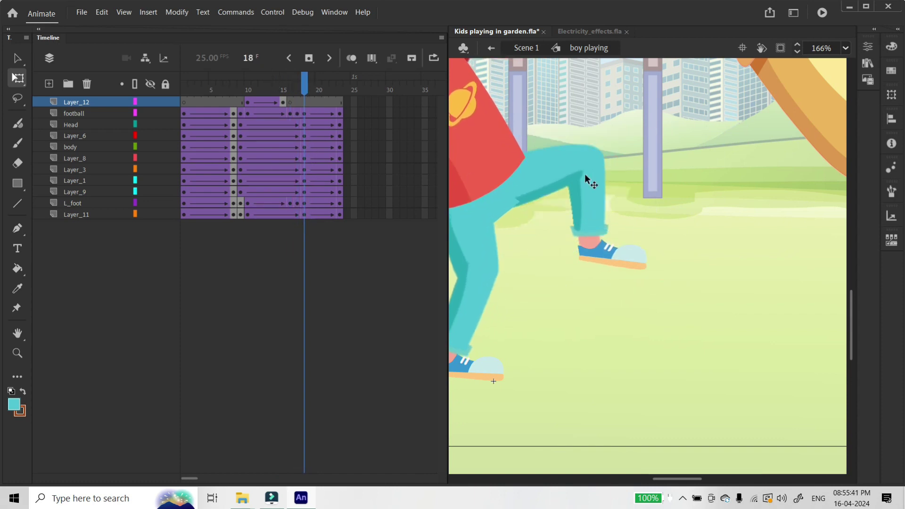
click(534, 205)
click(248, 90)
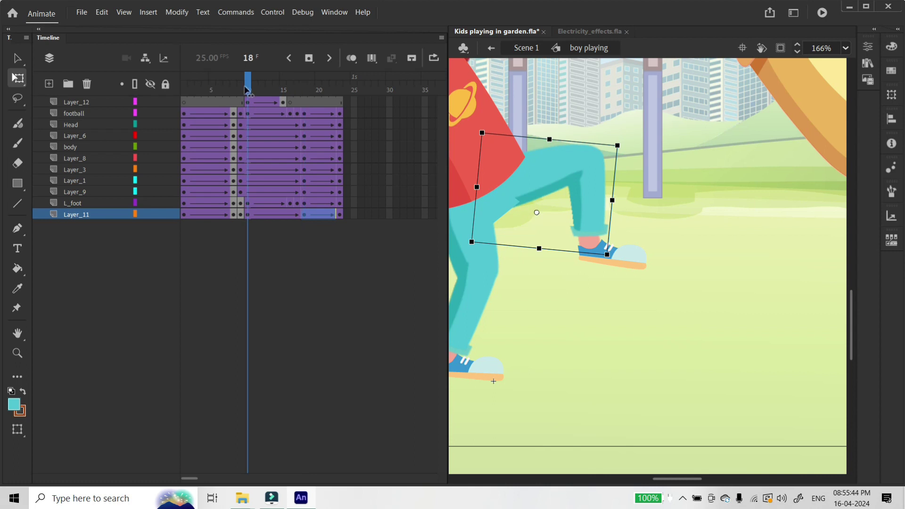
click(567, 220)
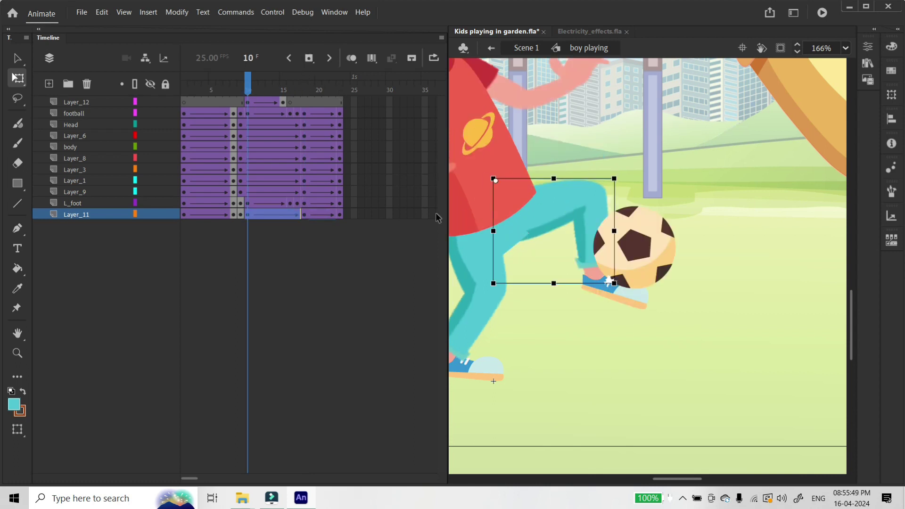
click(304, 88)
click(534, 212)
drag(284, 83, 304, 83)
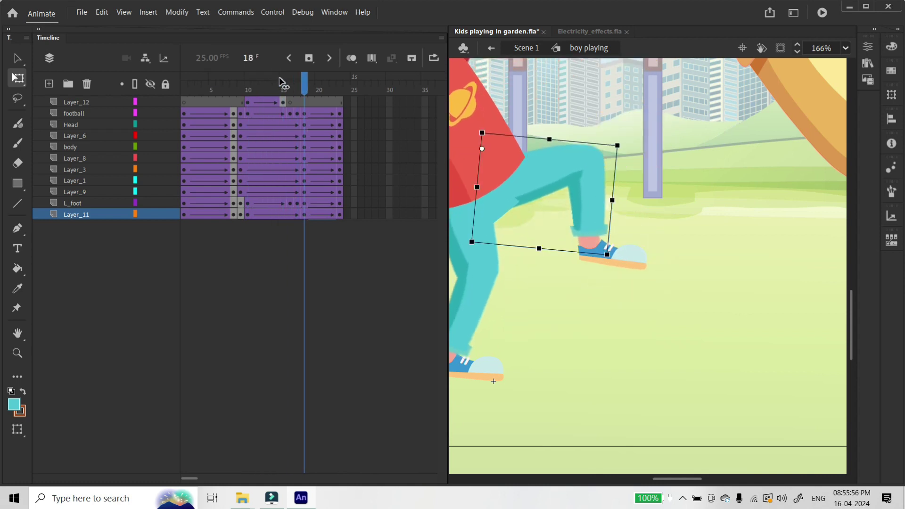
Move the kicking foot on L_foot back onto the ankle at frame 17 and check its keyframes at frames 18 and 23
click(629, 264)
click(290, 82)
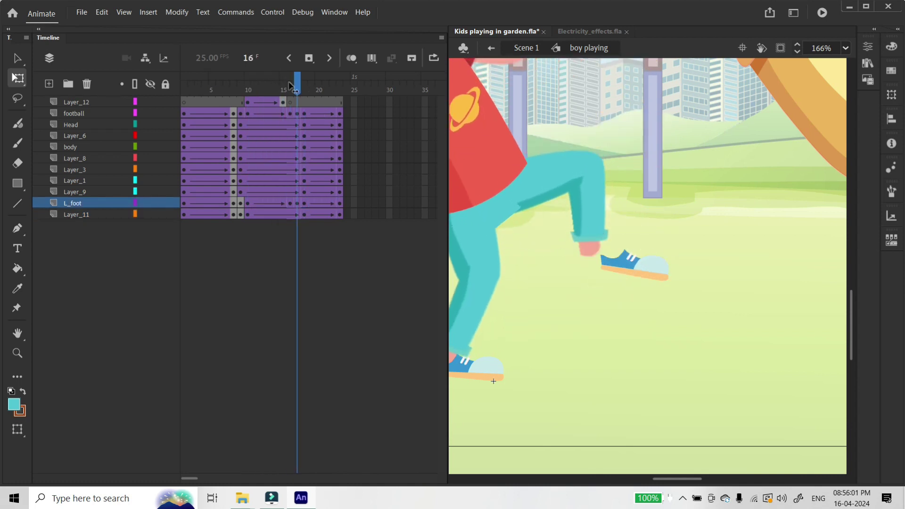
click(614, 269)
mouse_move(614, 270)
mouse_down()
mouse_move(606, 266)
mouse_move(626, 267)
mouse_up()
click(297, 204)
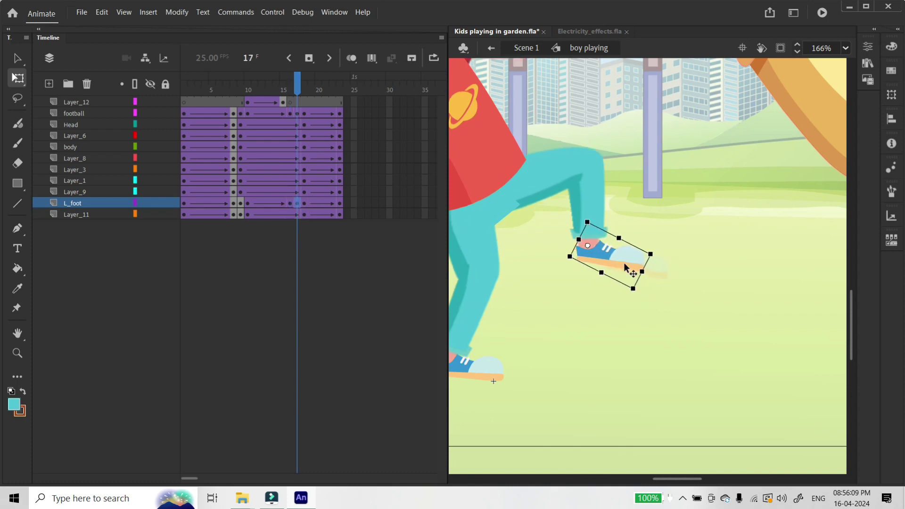
click(306, 204)
click(340, 205)
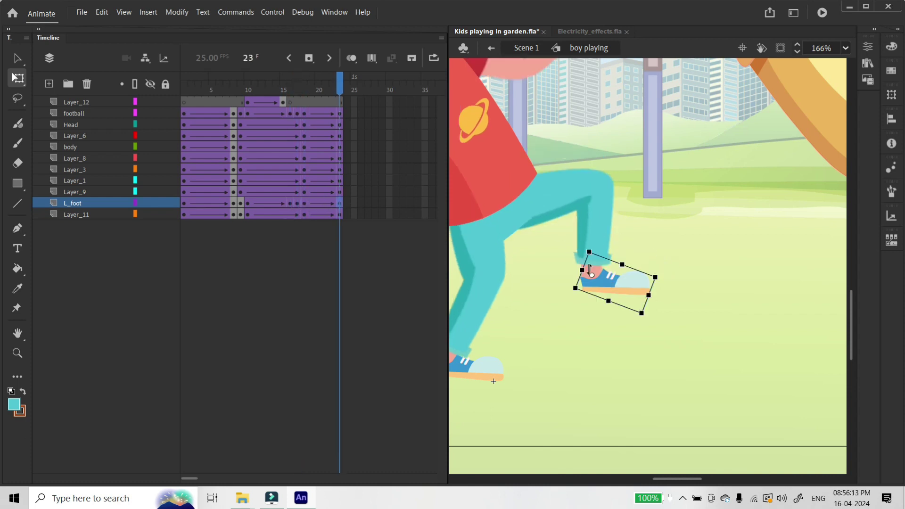
drag(317, 78, 333, 92)
Play the boy playing animation with the whole scene in view and save the file
click(576, 207)
key(Return)
key(ctrl+minus)
key(ctrl+minus)
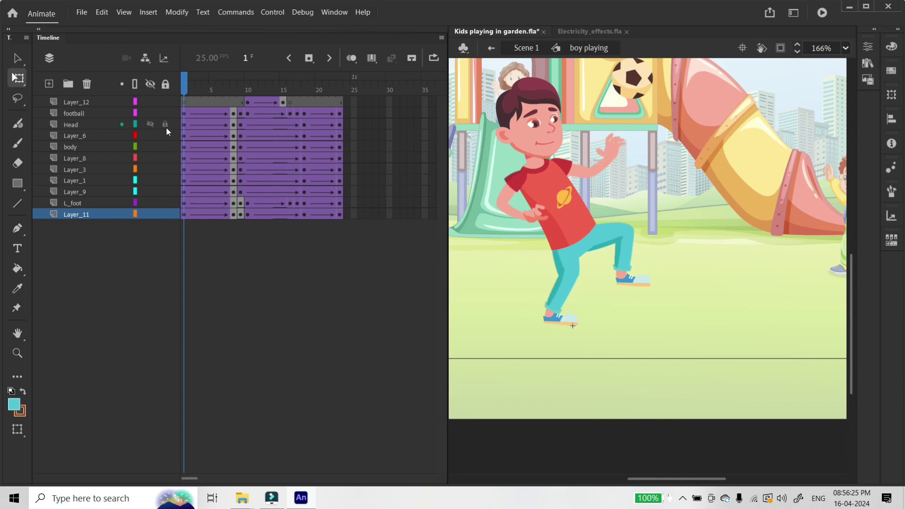
key(Return)
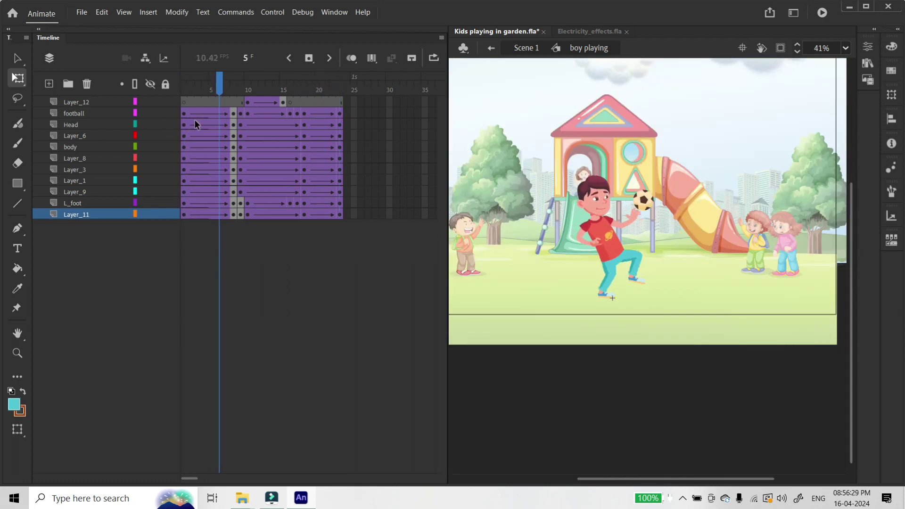
key(ctrl+s)
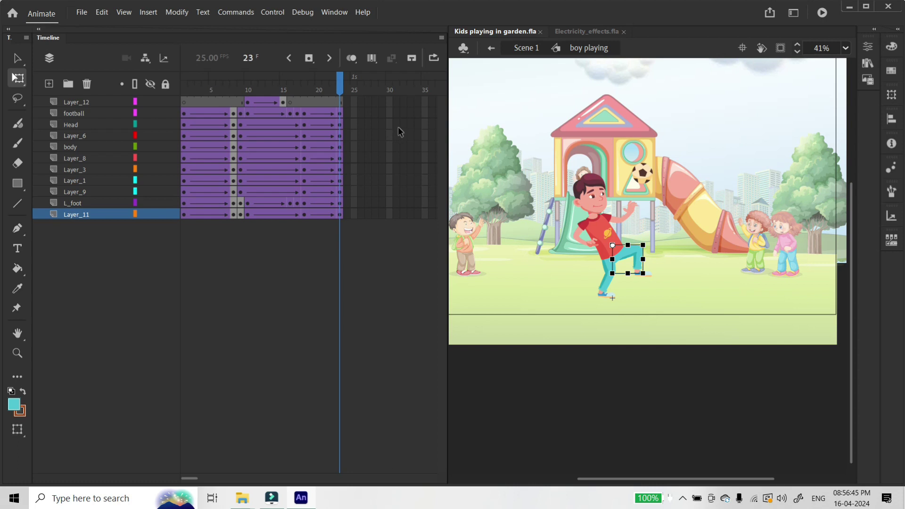
Test the movie at Medium quality in a maximised preview and close it
key(ctrl+Return)
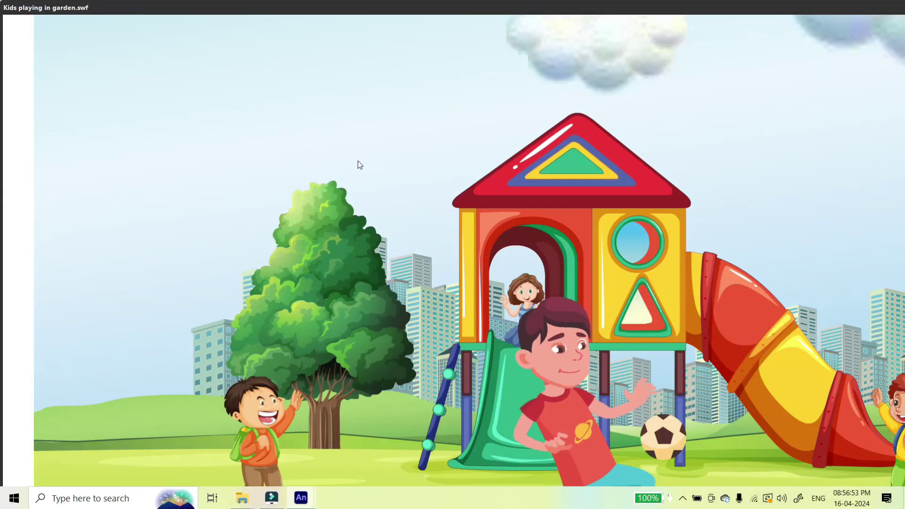
right_click(452, 103)
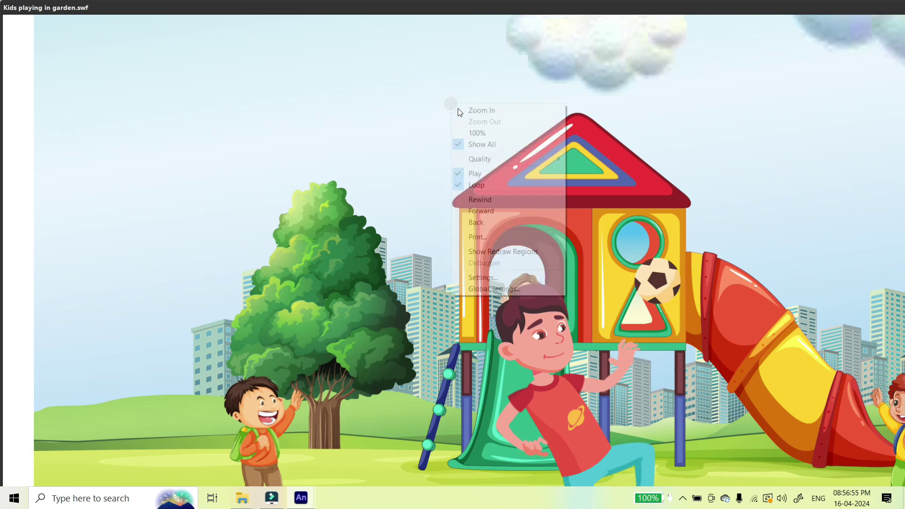
mouse_move(486, 159)
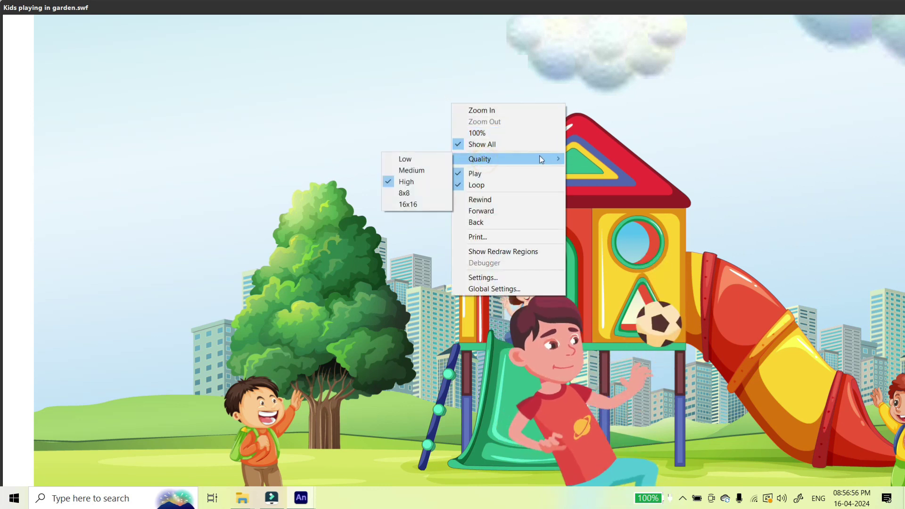
click(416, 172)
double_click(572, 13)
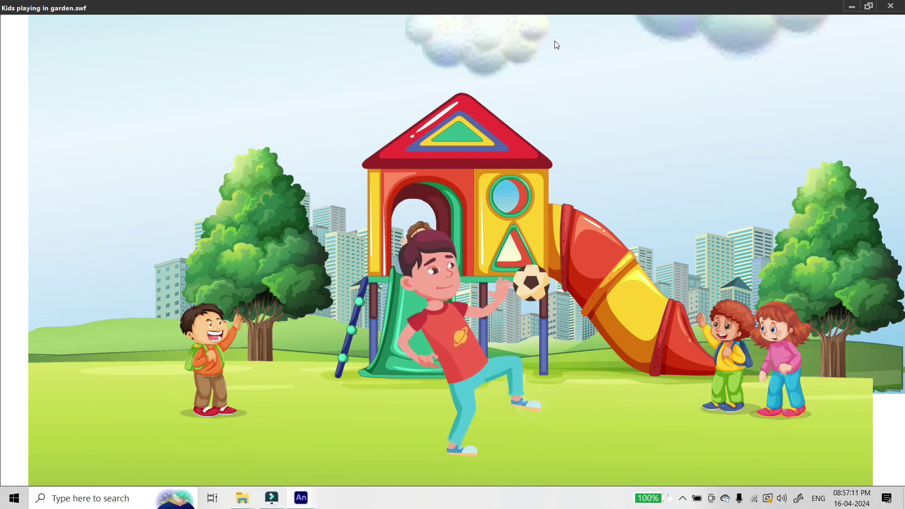
click(890, 6)
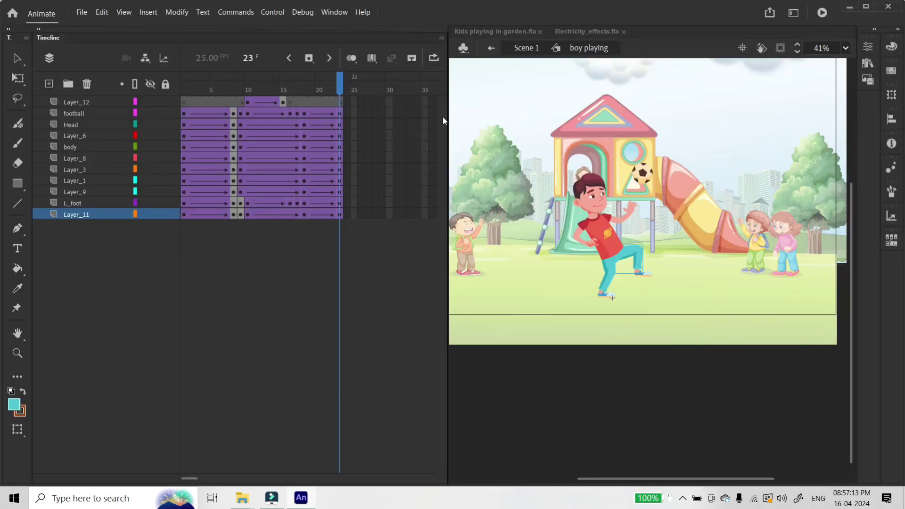
Return to Scene 1, test the movie at Low quality in a maximised preview, and close it
click(526, 48)
drag(346, 86, 277, 88)
click(527, 47)
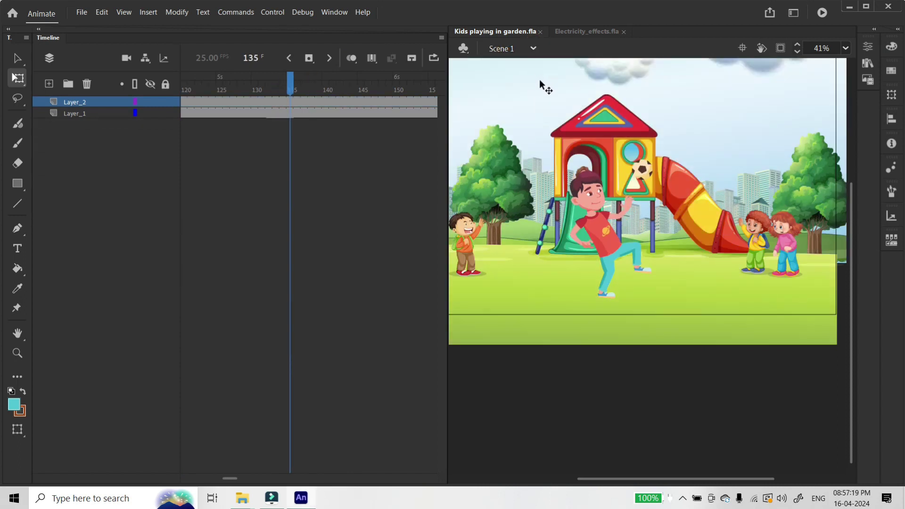
key(ctrl+Return)
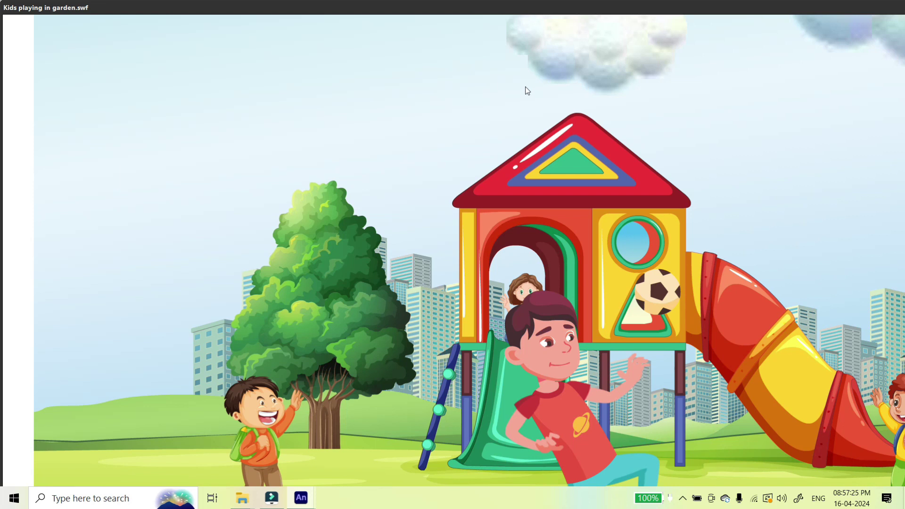
right_click(524, 86)
click(547, 140)
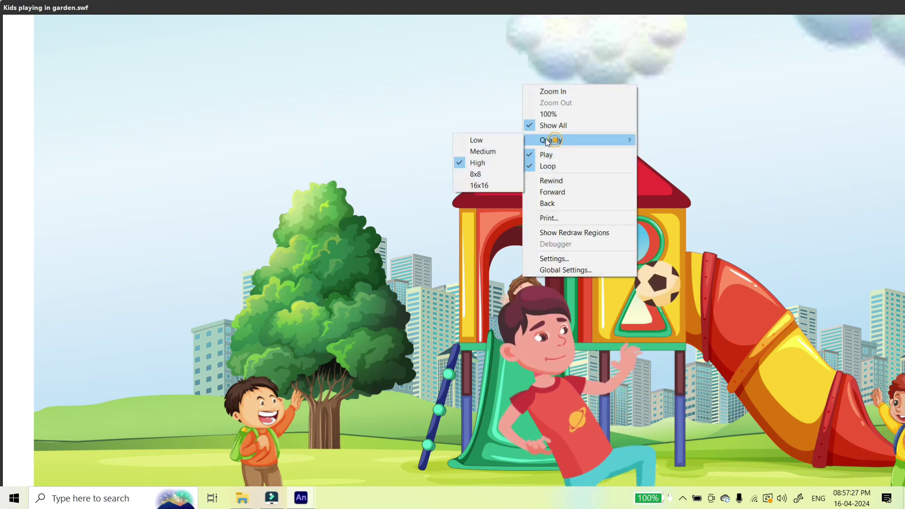
click(485, 140)
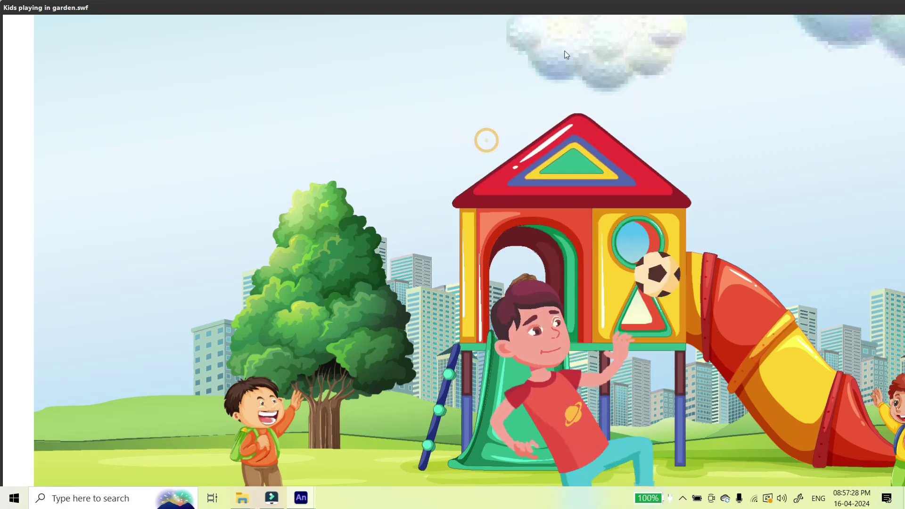
double_click(569, 10)
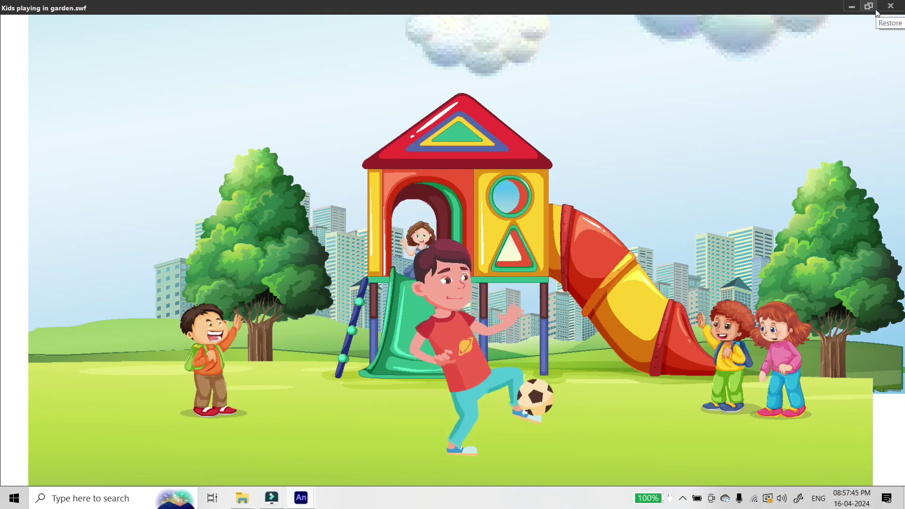
click(890, 7)
Open the boy playing symbol and step through the frames after the kick to examine the football's motion up to frame 20
double_click(643, 169)
drag(312, 81, 285, 83)
key(period)
key(period)
key(comma)
key(comma)
key(comma)
key(period)
key(period)
key(period)
key(period)
key(period)
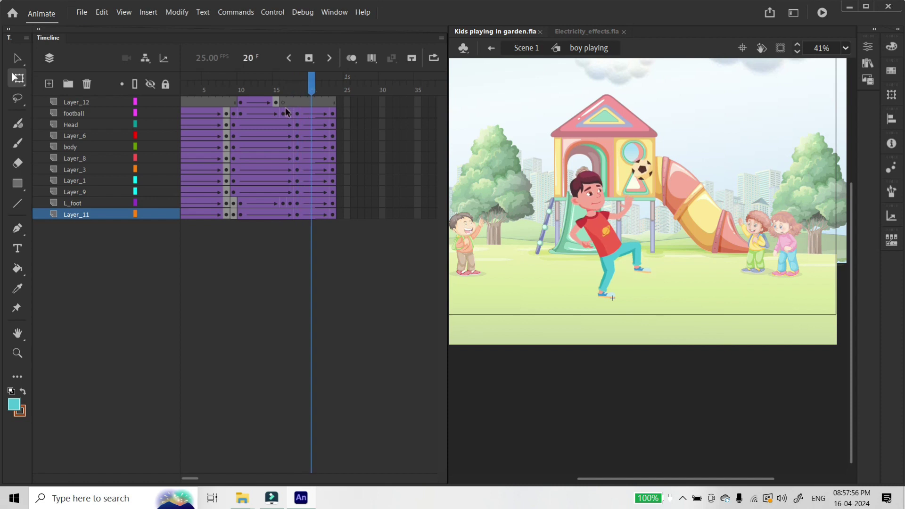
Clear the football layer's keyframes at frames 16 and 17 and step through the following frames to check the ball's motion
click(285, 113)
drag(290, 114, 283, 87)
key(shift+F6)
key(period)
key(period)
key(period)
key(period)
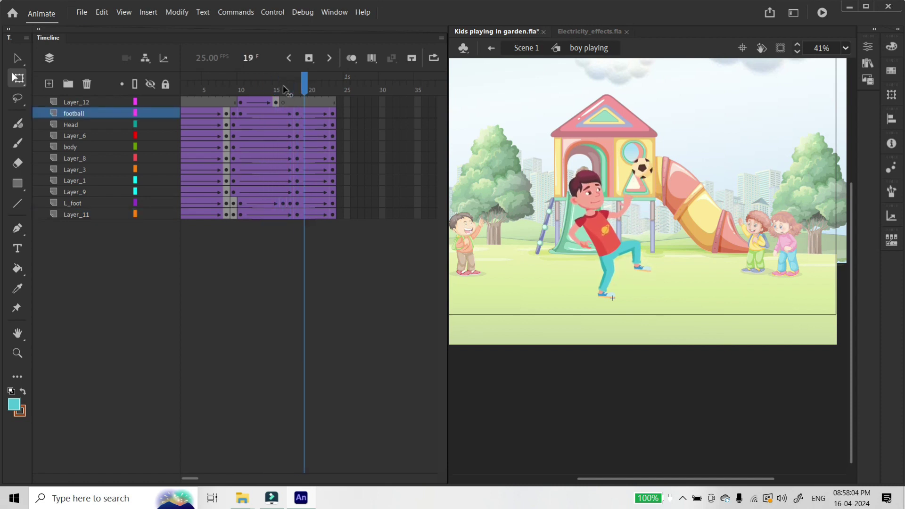
key(comma)
key(comma)
key(comma)
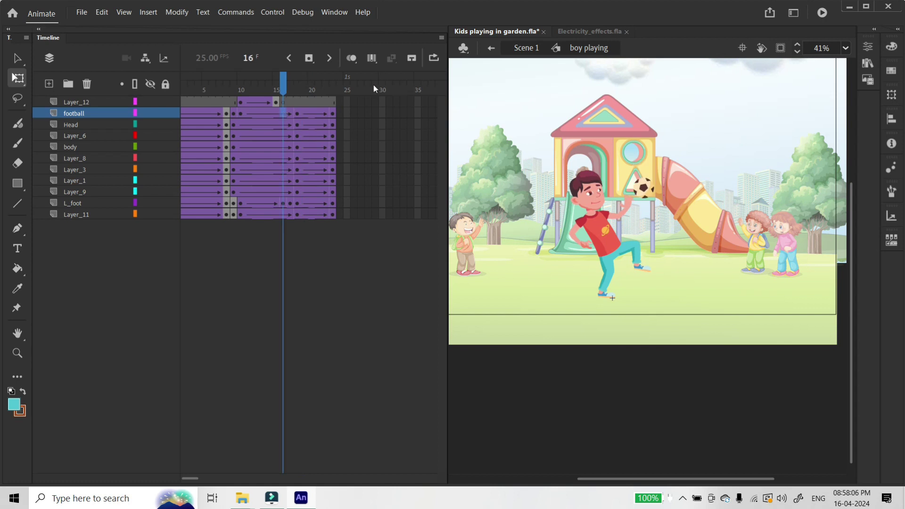
Apply a custom ease to the football's tween between frames 10 and 18, with a steep start and a flattened end
click(869, 49)
click(833, 252)
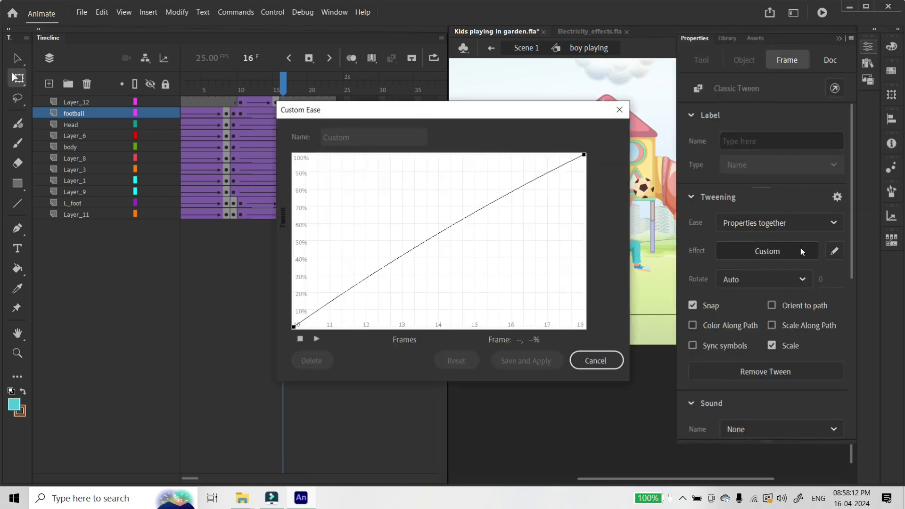
click(488, 199)
drag(482, 171, 459, 161)
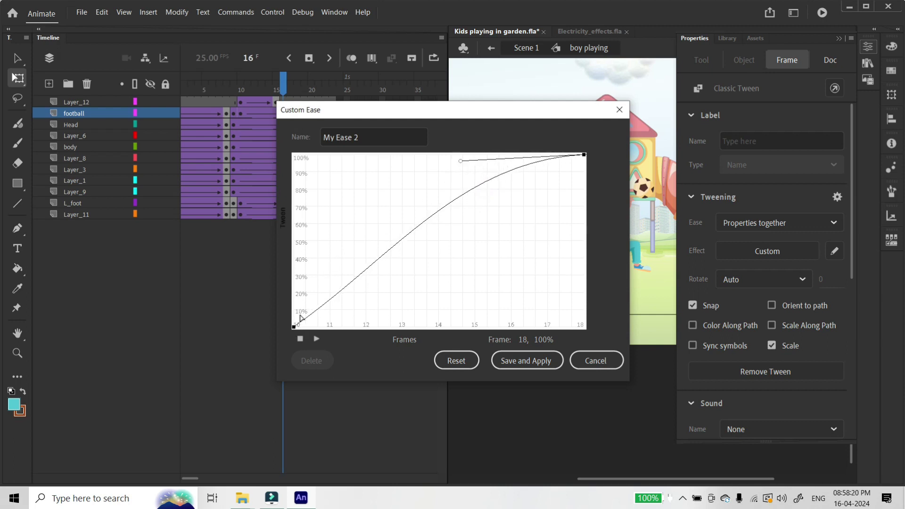
drag(294, 327, 371, 225)
click(523, 361)
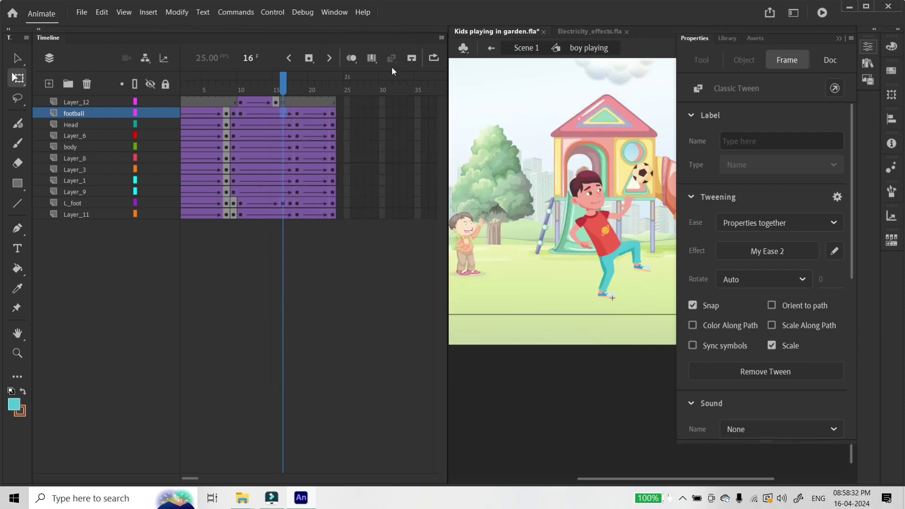
Examine the football's spacing with onion skin over frames 10 to 17, turn onion skin off, and play the animation
click(356, 55)
drag(279, 86, 230, 87)
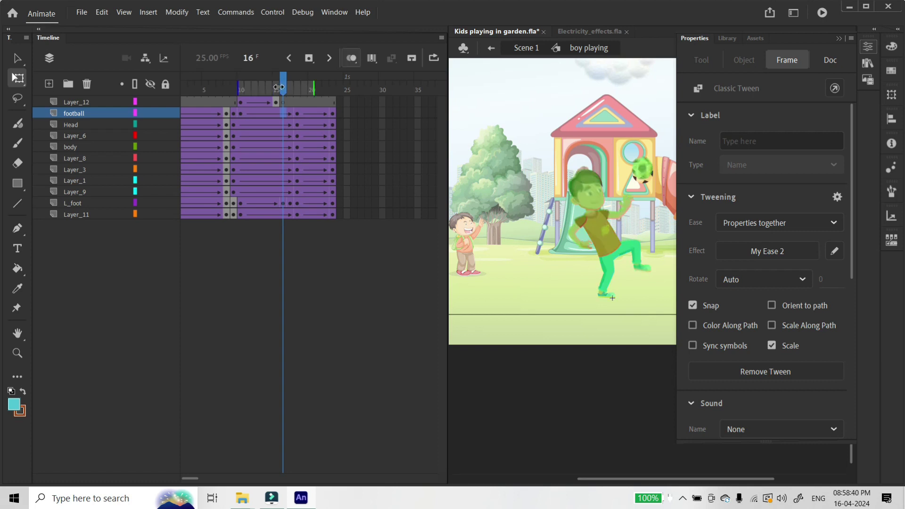
drag(314, 88, 293, 89)
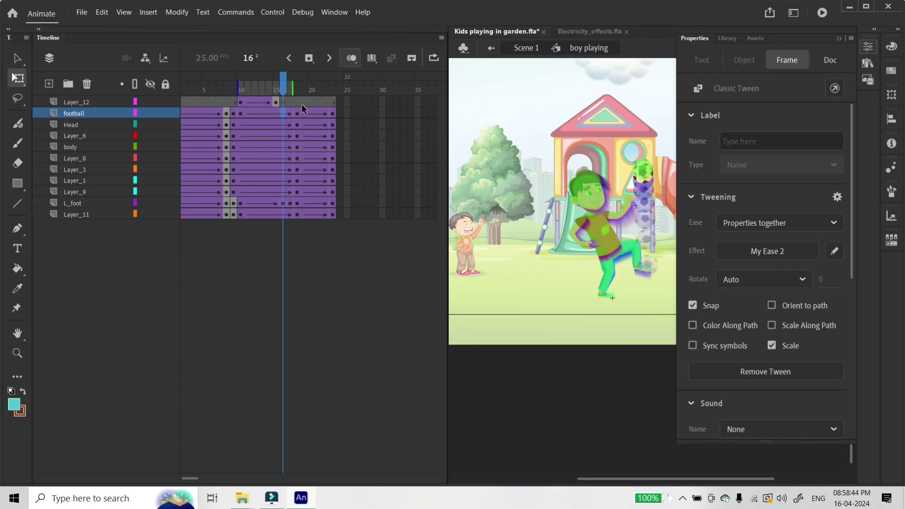
click(346, 61)
key(Return)
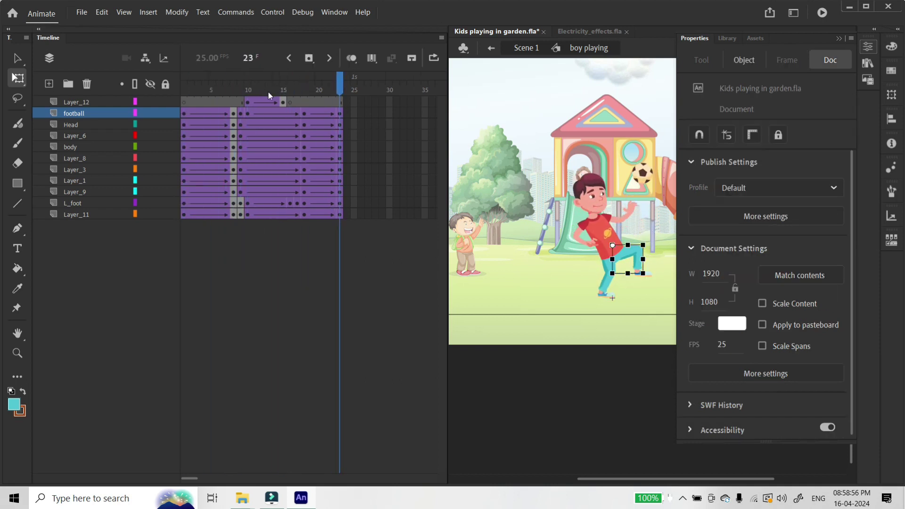
Test the movie with the newly eased football at Low quality, close the preview, and return to Scene 1
key(ctrl+Return)
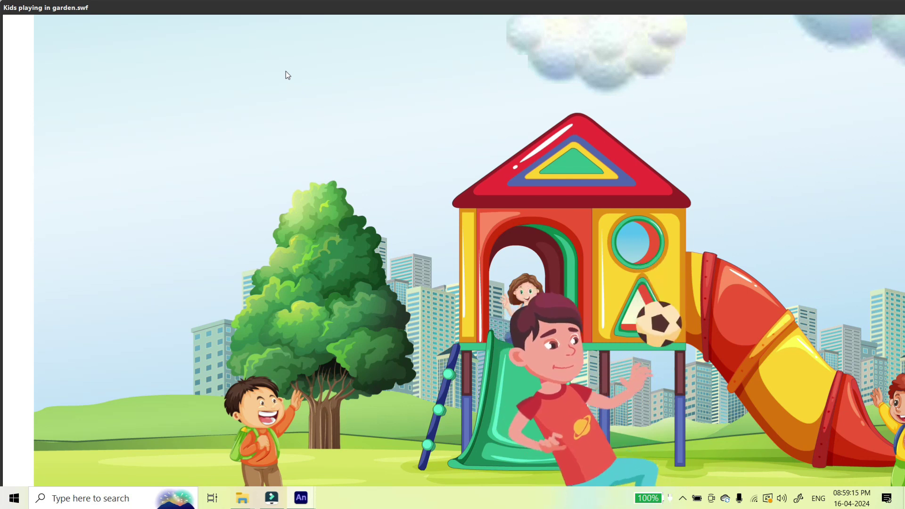
right_click(389, 101)
mouse_move(417, 155)
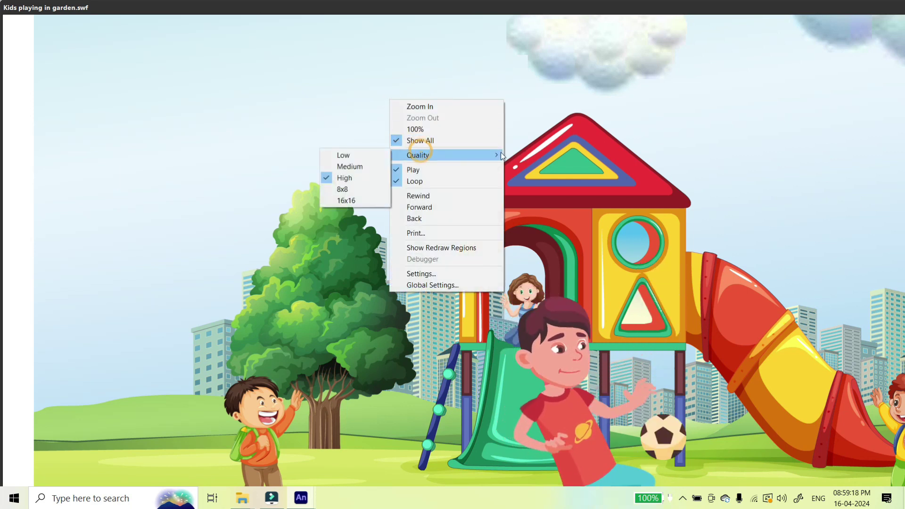
click(357, 156)
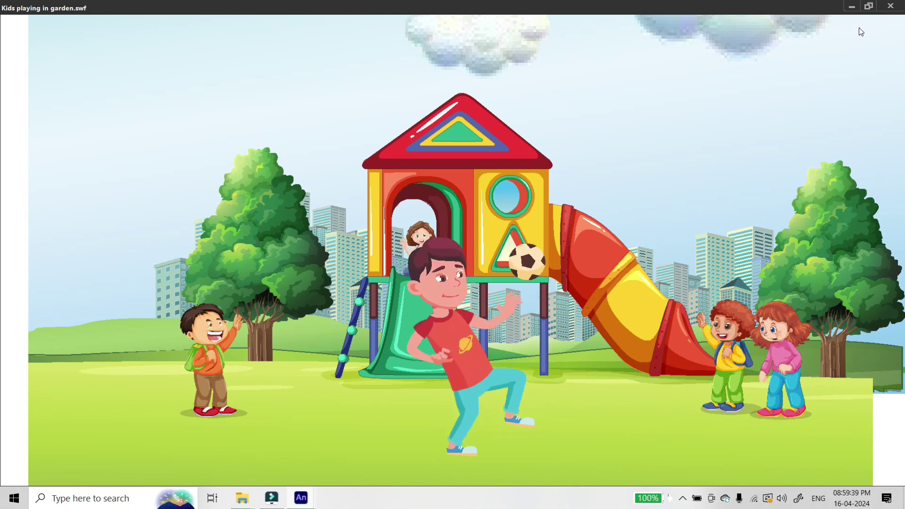
click(894, 6)
key(q)
click(526, 47)
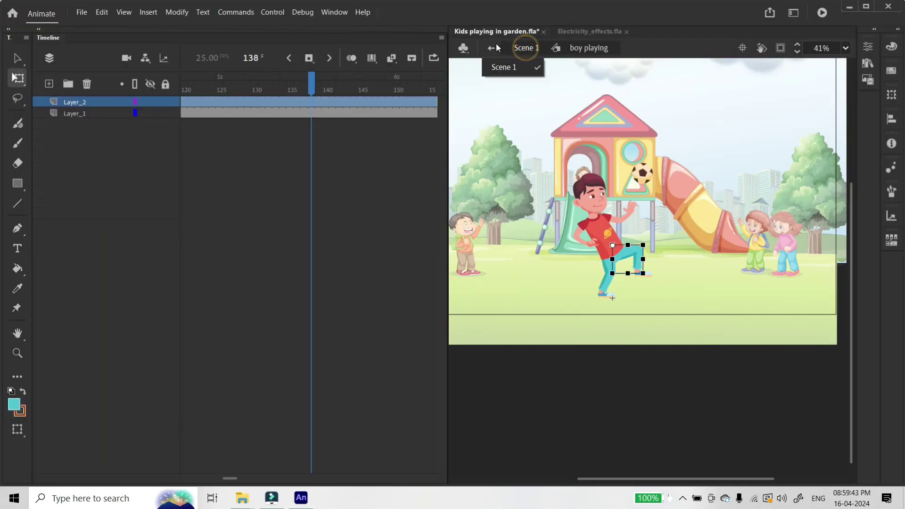